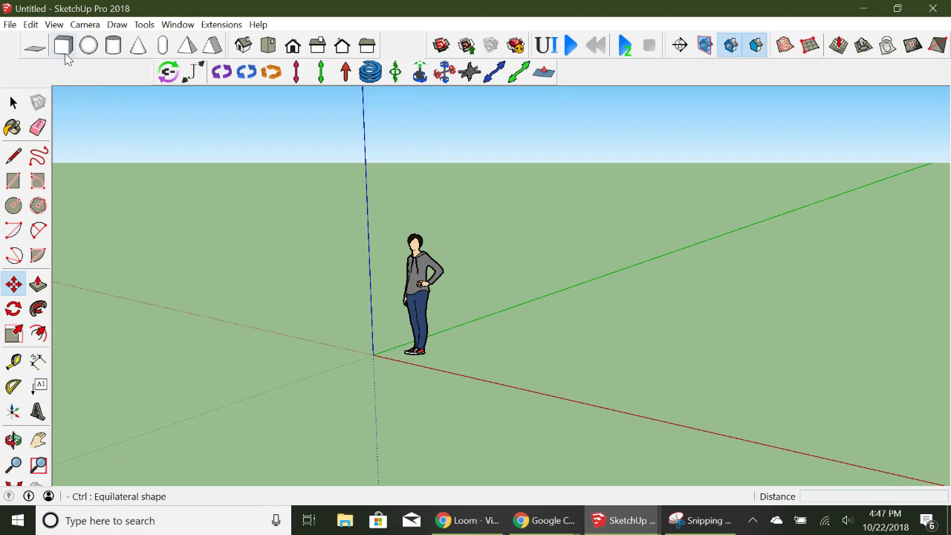
# Step: Draw an equilateral box about 8 feet wide on the ground beside the human figure
pyautogui.click(466, 349)
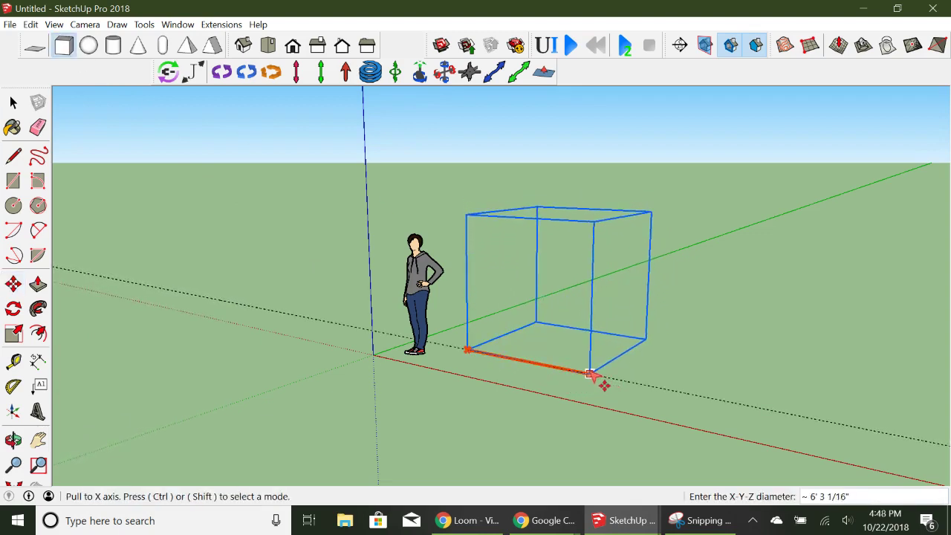
pyautogui.press('ctrl')
pyautogui.press('ctrl')
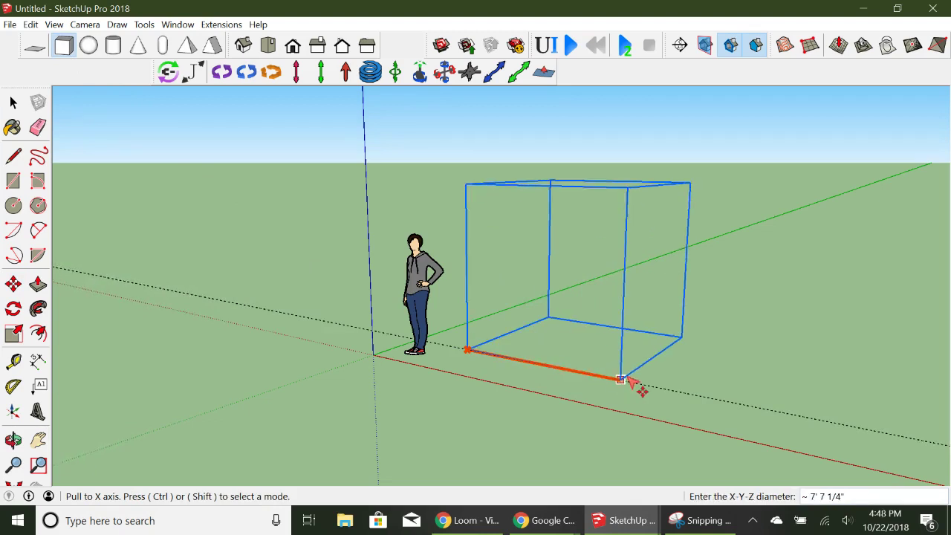
pyautogui.click(632, 382)
pyautogui.press('m')
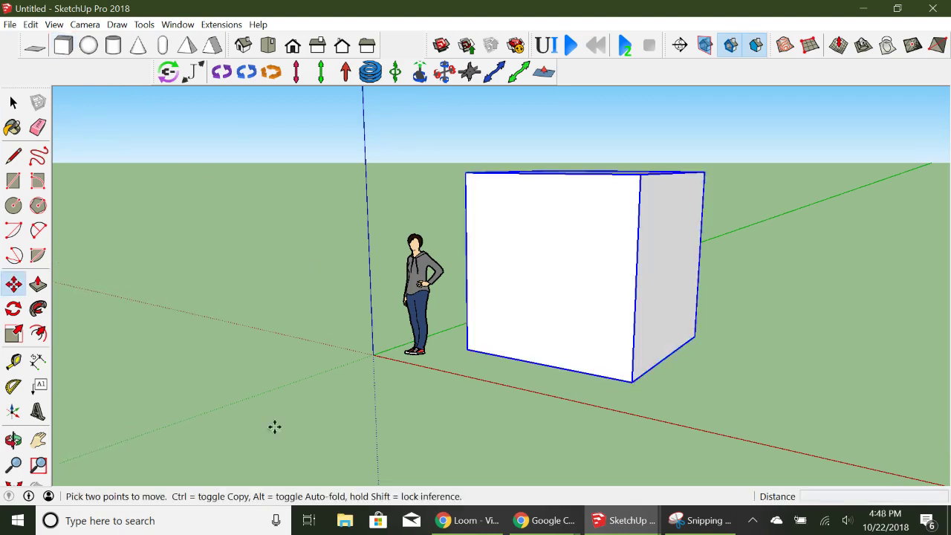
# Step: Erase the human figure component standing next to the box
pyautogui.click(13, 440)
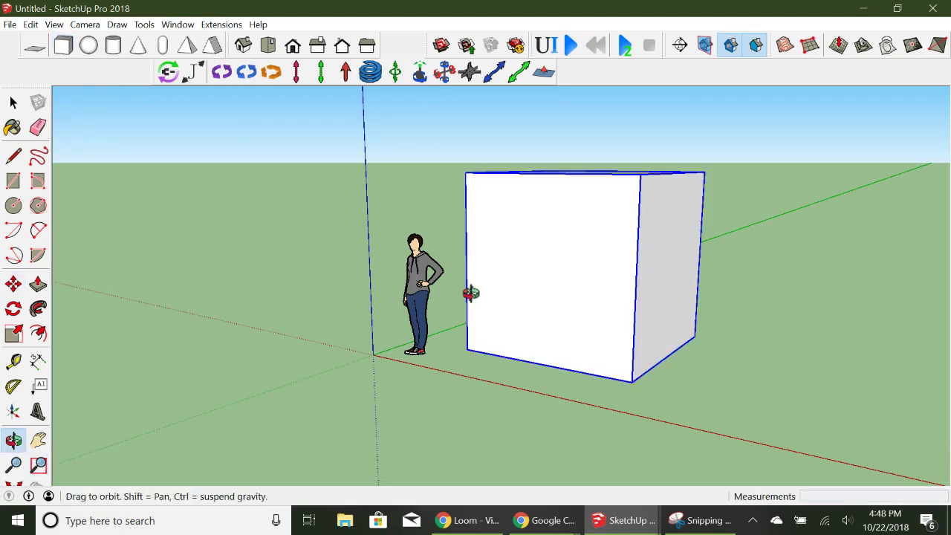
pyautogui.moveTo(471, 293); pyautogui.dragTo(323, 367)
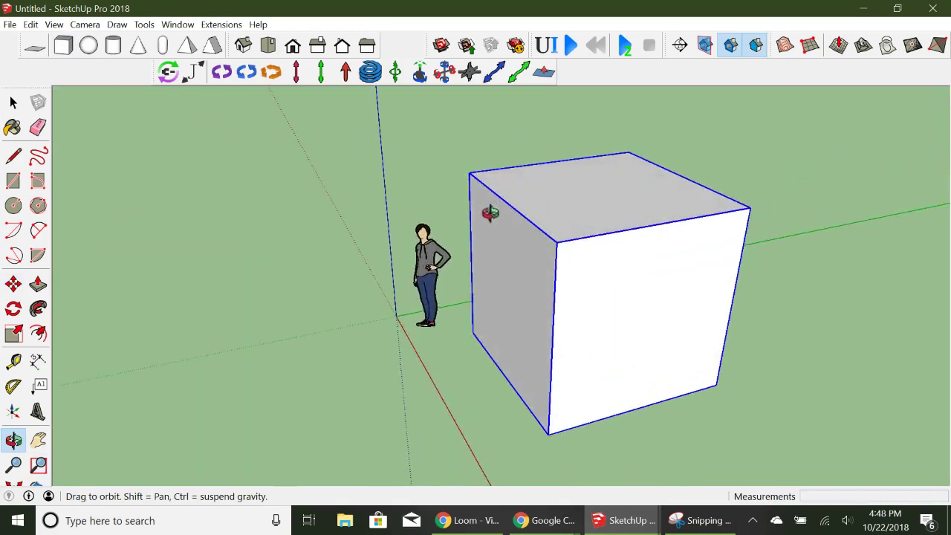
pyautogui.click(13, 102)
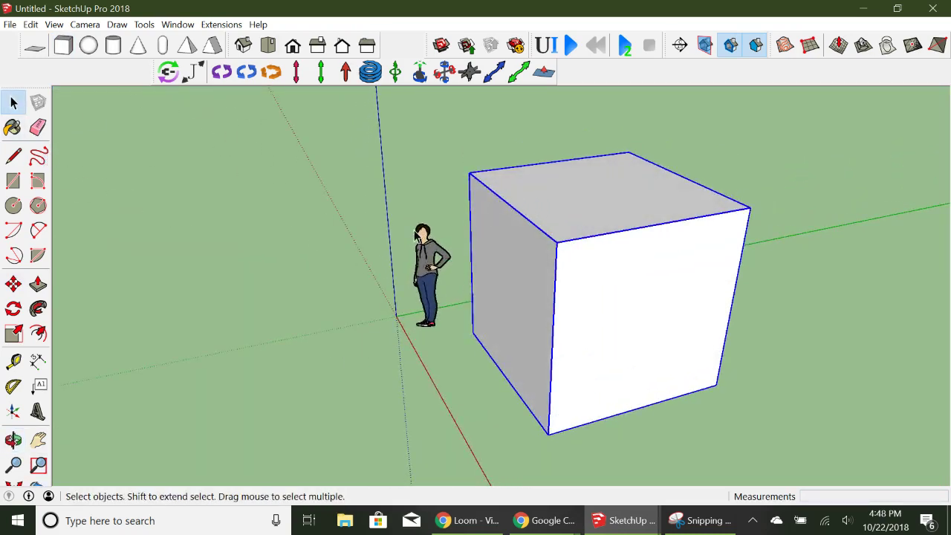
pyautogui.click(433, 257)
pyautogui.rightClick(433, 257)
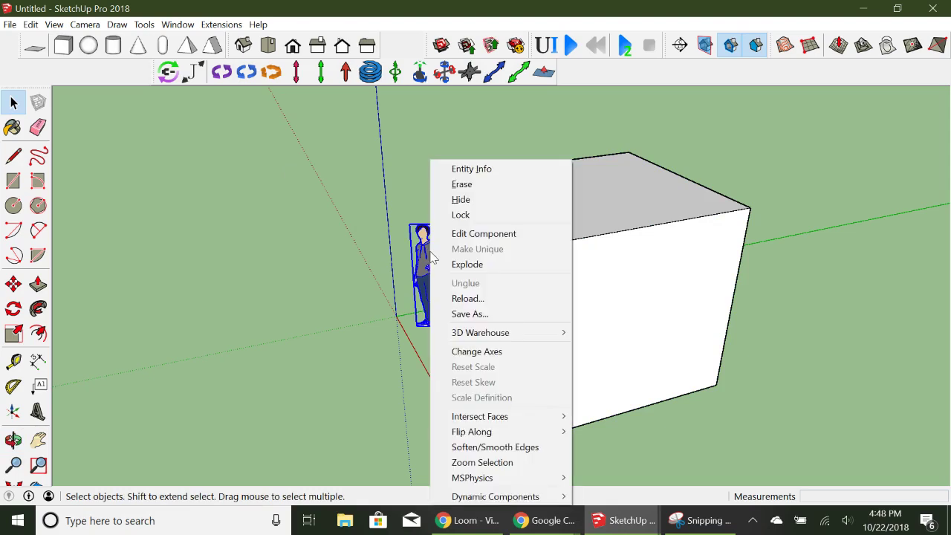
pyautogui.click(468, 185)
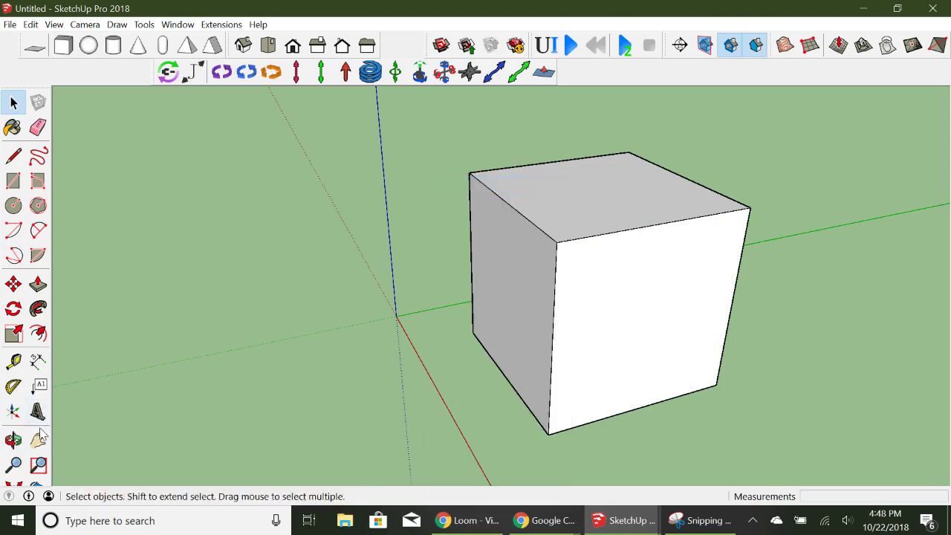
# Step: Draw an upright rectangle about 7' 6" by 8' 1" beside the box, constrained perpendicular to the red axis
pyautogui.click(14, 440)
pyautogui.moveTo(326, 346); pyautogui.dragTo(225, 301)
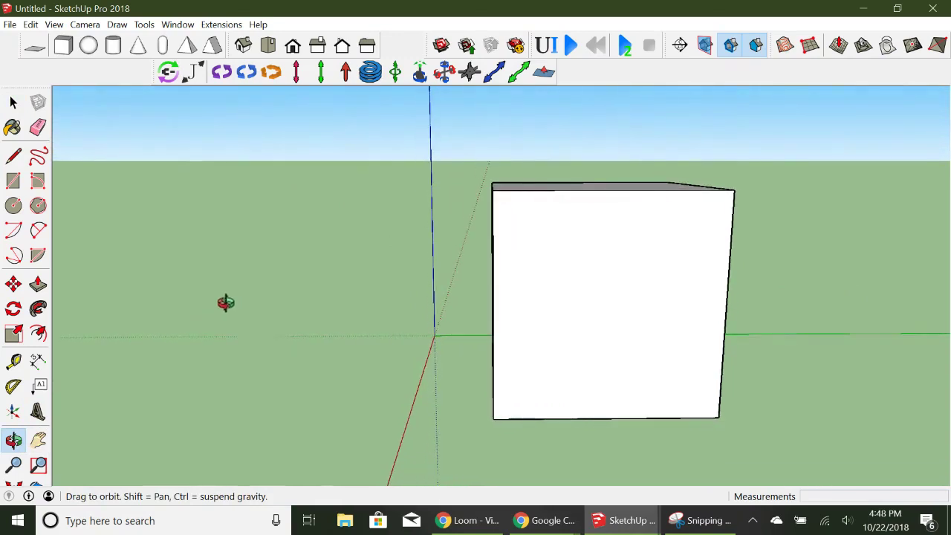
pyautogui.moveTo(343, 295); pyautogui.dragTo(357, 287)
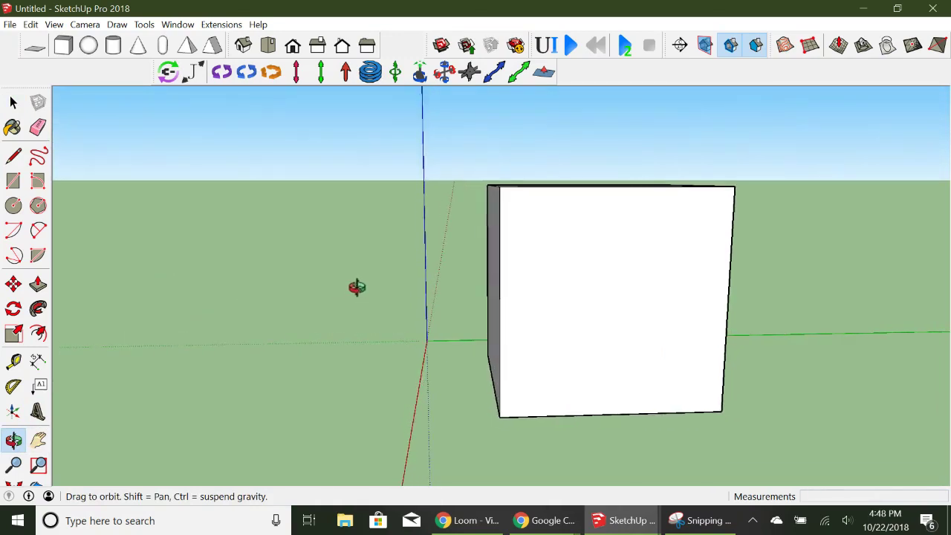
pyautogui.click(13, 180)
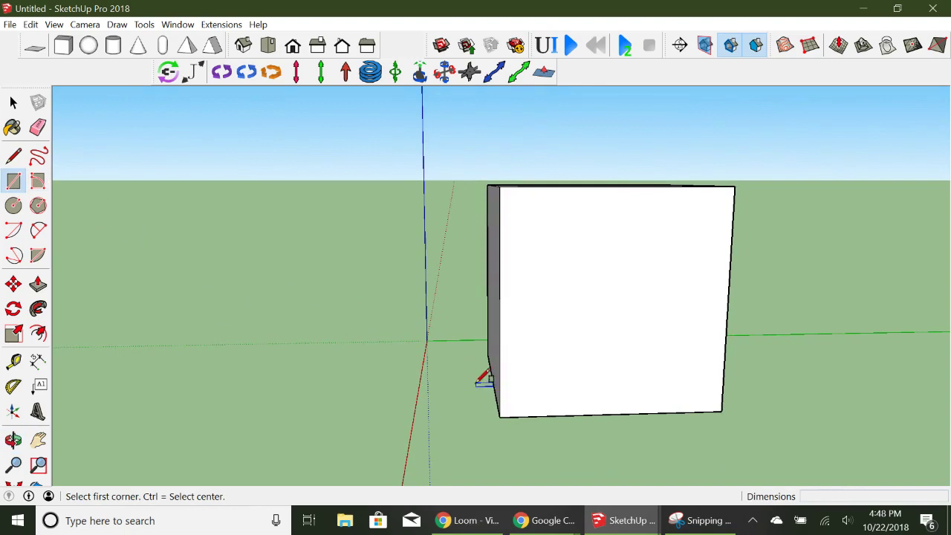
pyautogui.click(476, 382)
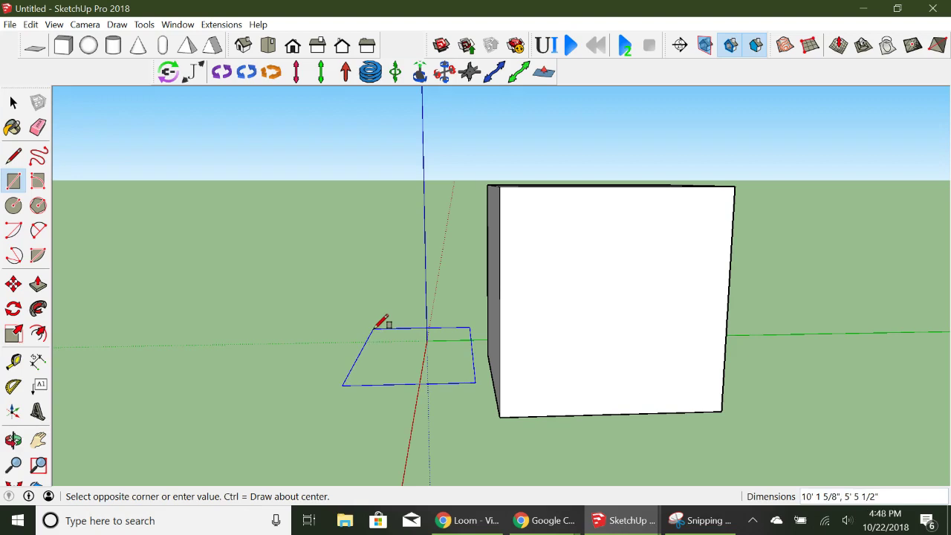
pyautogui.press('Left')
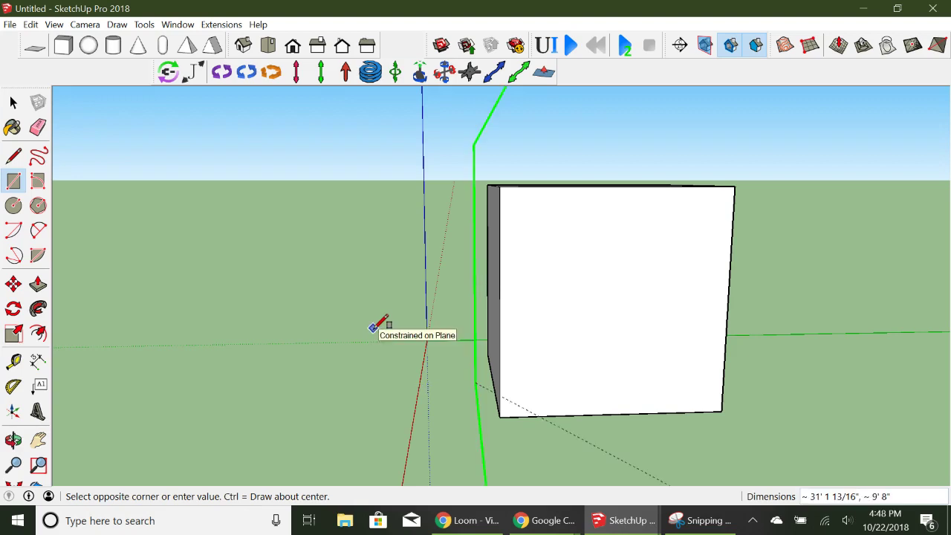
pyautogui.press('Right')
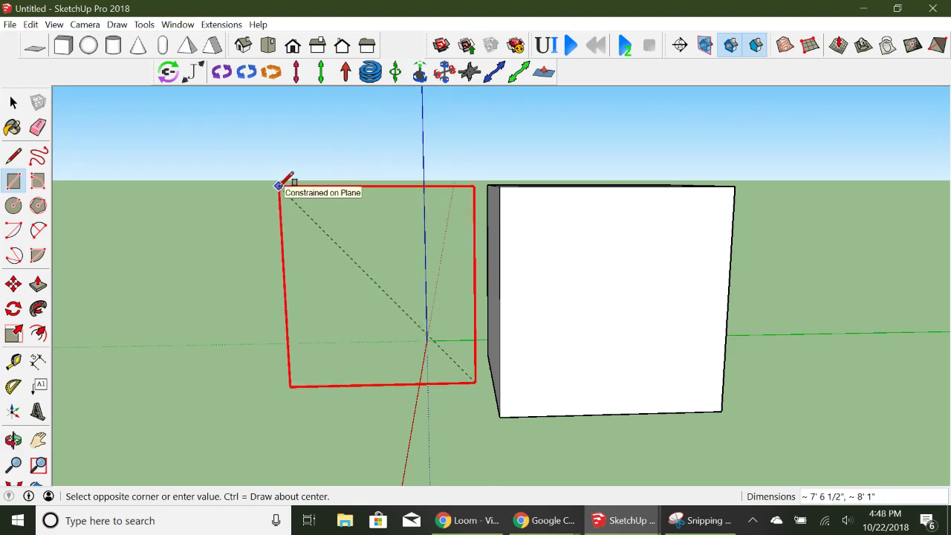
pyautogui.click(279, 186)
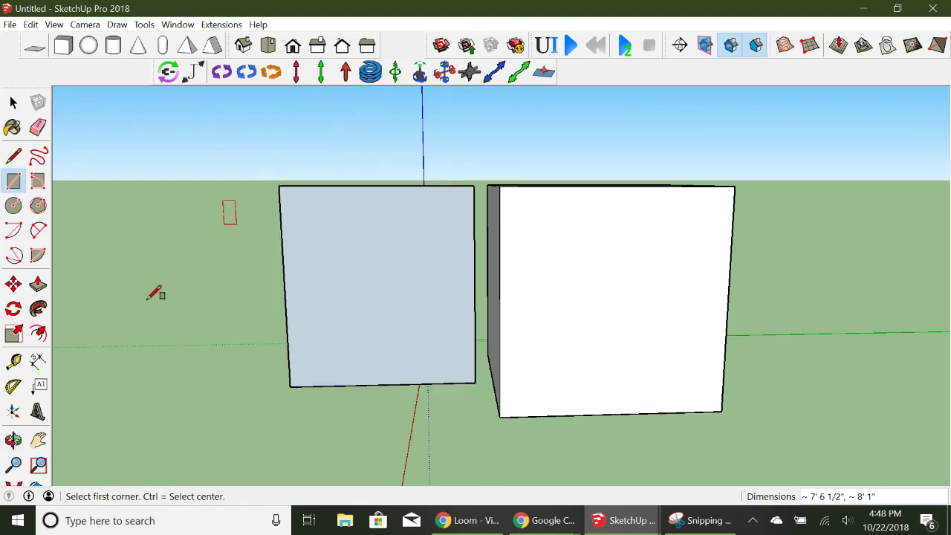
# Step: Draw a two-point arc on the upright rectangle from near its upper right corner to near its lower left corner, bulging about 1' 11"
pyautogui.click(14, 439)
pyautogui.moveTo(191, 320); pyautogui.dragTo(266, 393)
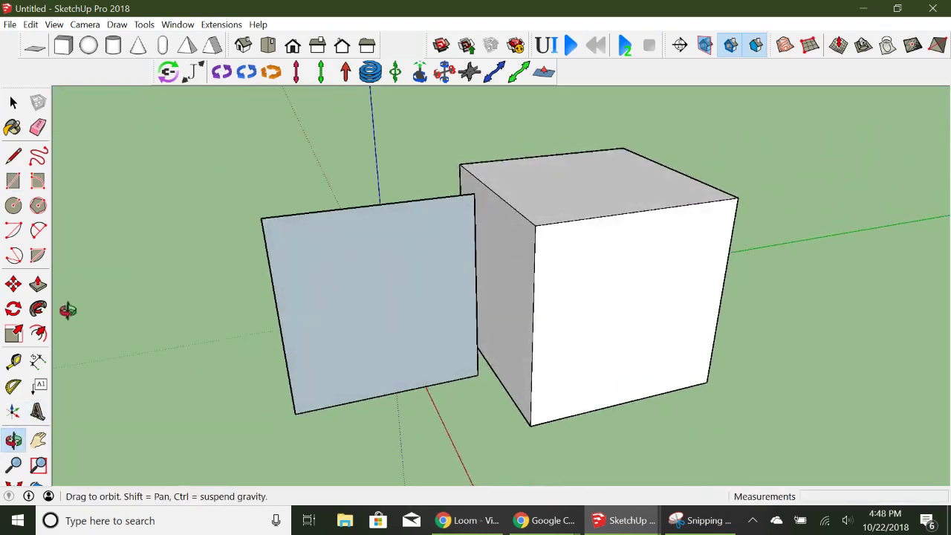
pyautogui.click(39, 232)
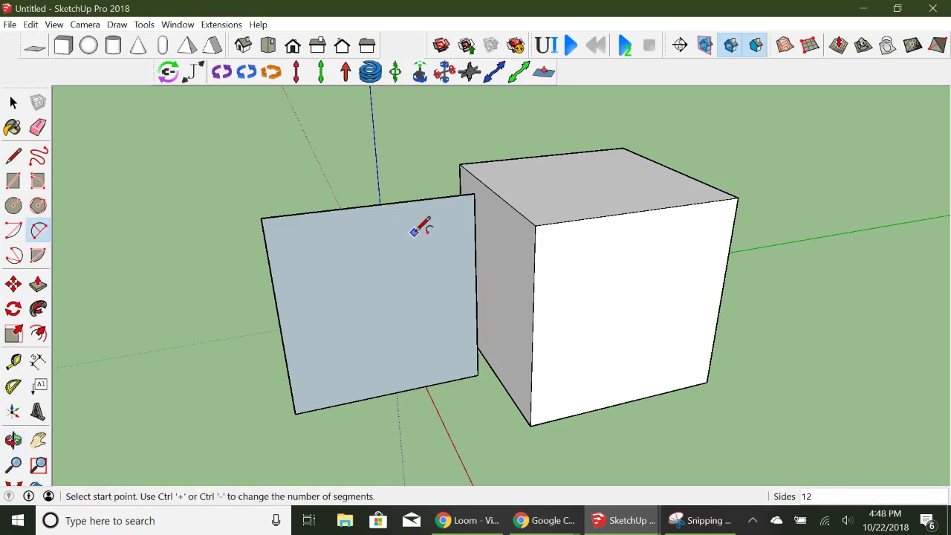
pyautogui.click(475, 206)
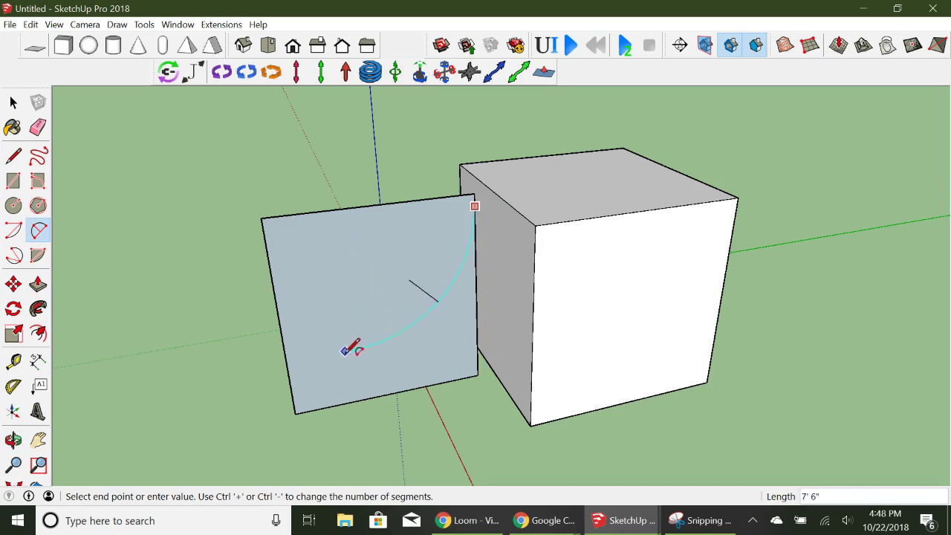
pyautogui.click(295, 401)
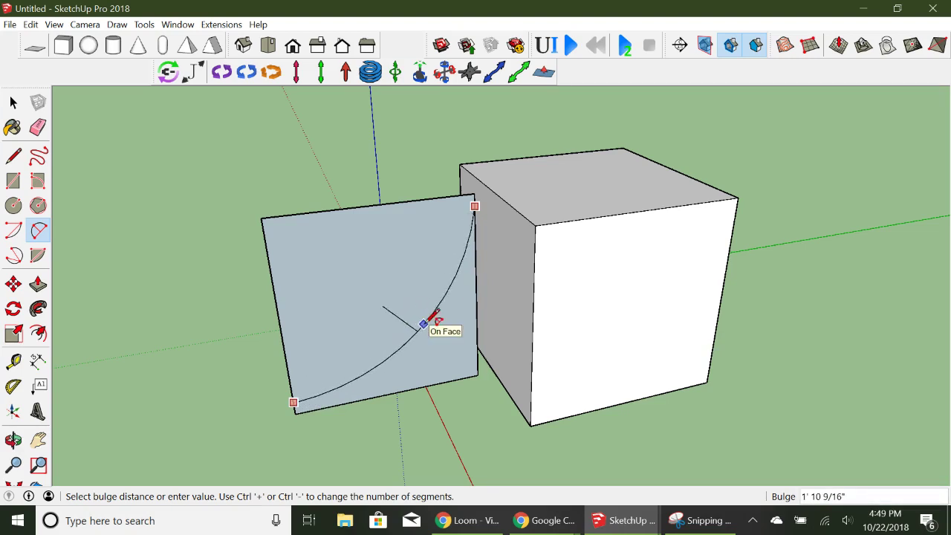
pyautogui.click(427, 320)
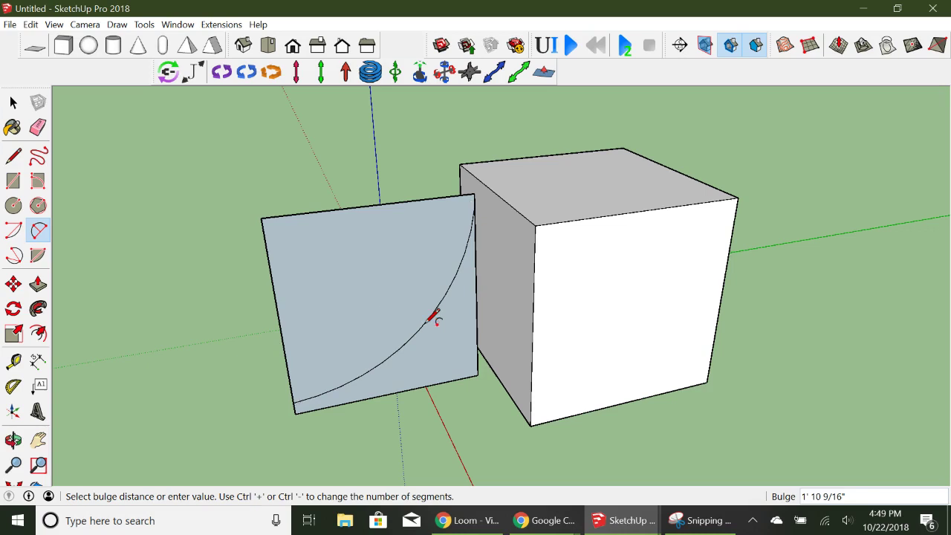
# Step: Erase the rectangle's face on the upper left side of the arc together with its top and left edges
pyautogui.click(12, 102)
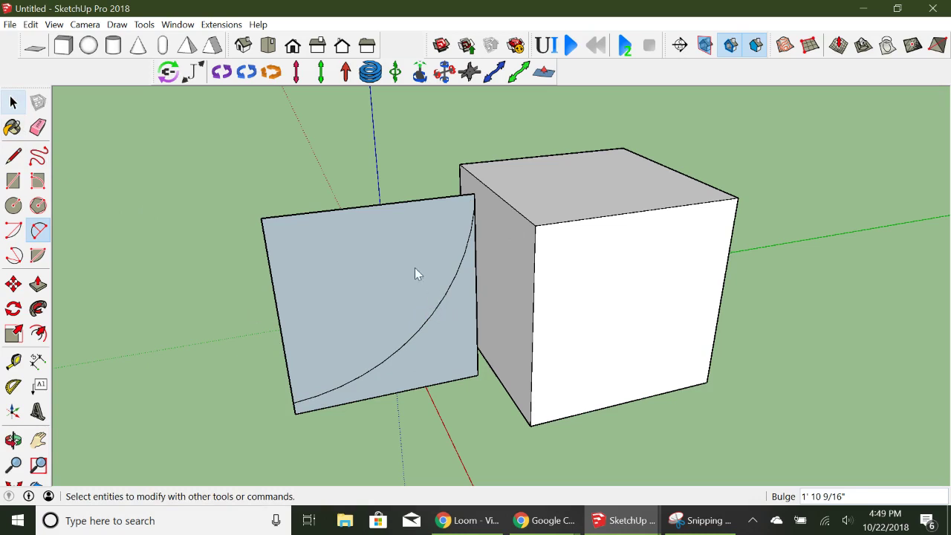
pyautogui.press('a')
pyautogui.press('space')
pyautogui.moveTo(306, 197); pyautogui.dragTo(251, 257)
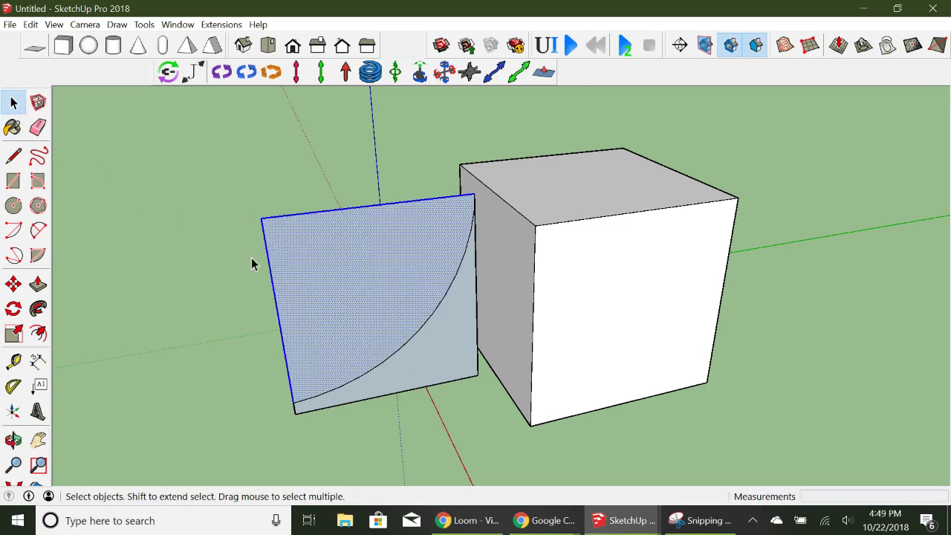
pyautogui.rightClick(315, 254)
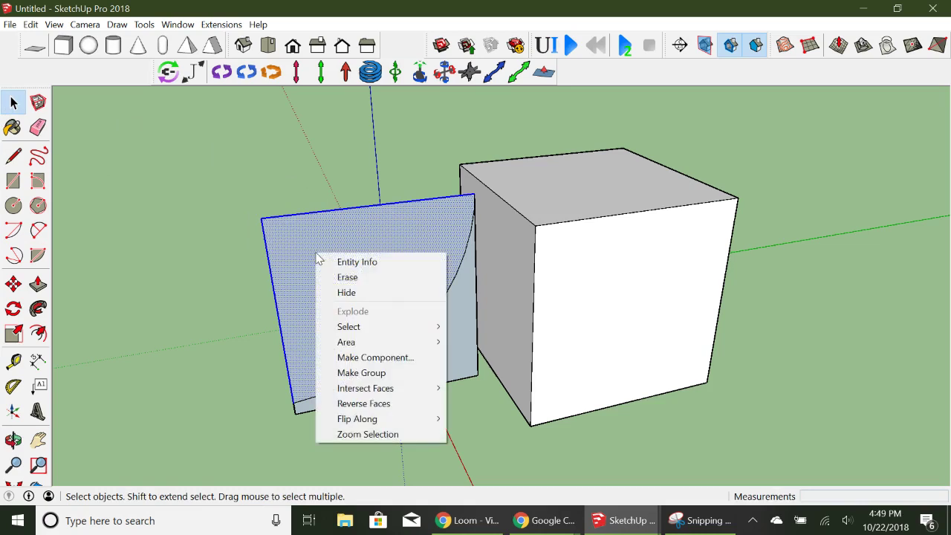
pyautogui.click(346, 276)
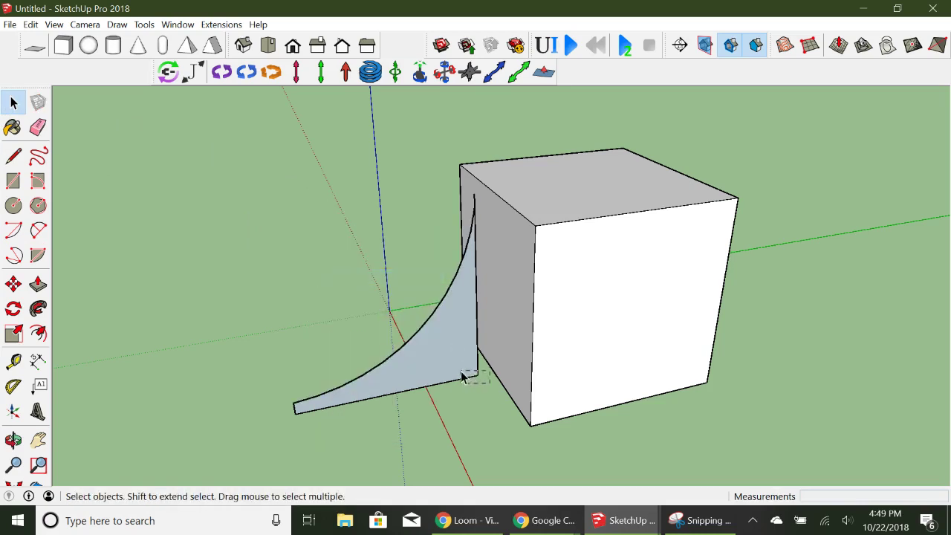
# Step: Erase the face below the arc with its outer edges and the short leftover edge, keeping only the arc
pyautogui.moveTo(461, 377); pyautogui.dragTo(462, 377)
pyautogui.rightClick(461, 374)
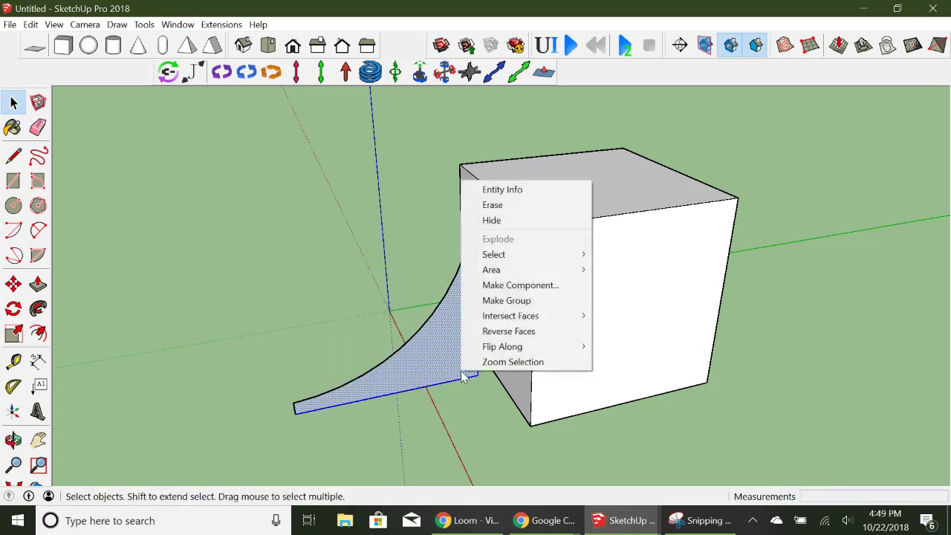
pyautogui.click(494, 208)
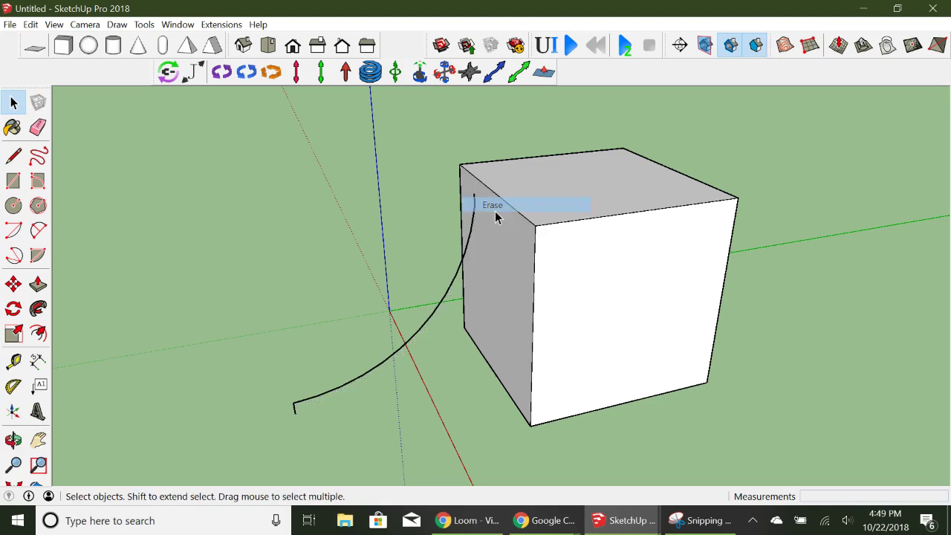
pyautogui.rightClick(295, 408)
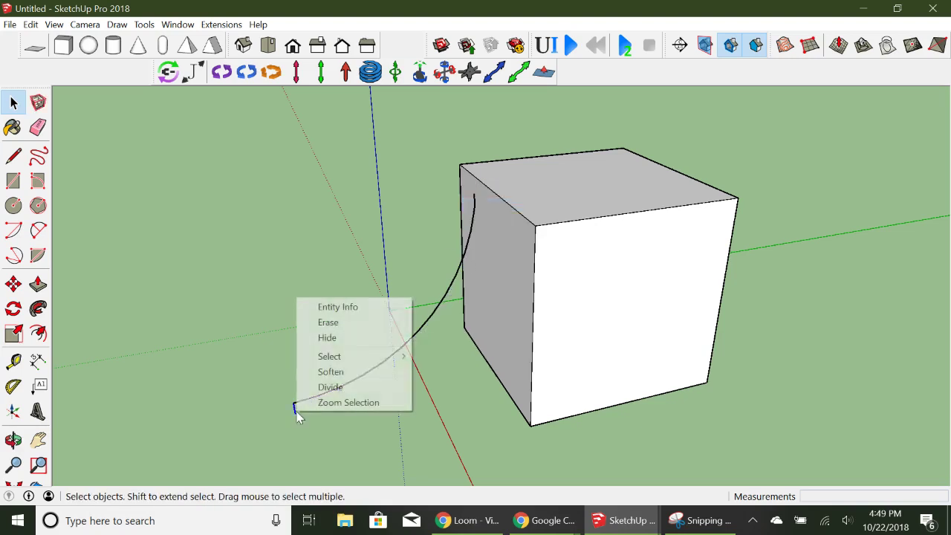
pyautogui.click(338, 323)
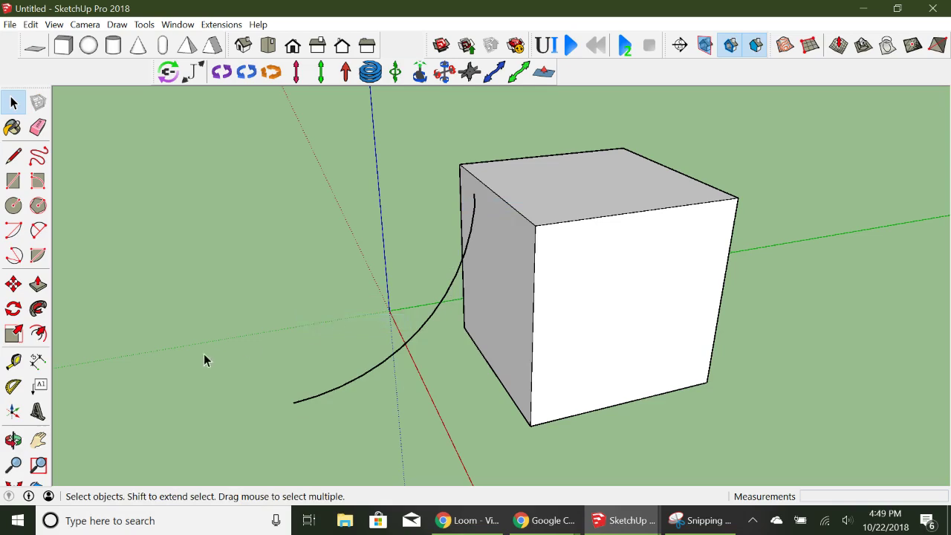
# Step: Draw a horizontal circle with a radius of about 1' 2" centred on the arc's upper end
pyautogui.click(13, 440)
pyautogui.moveTo(267, 335); pyautogui.dragTo(466, 258)
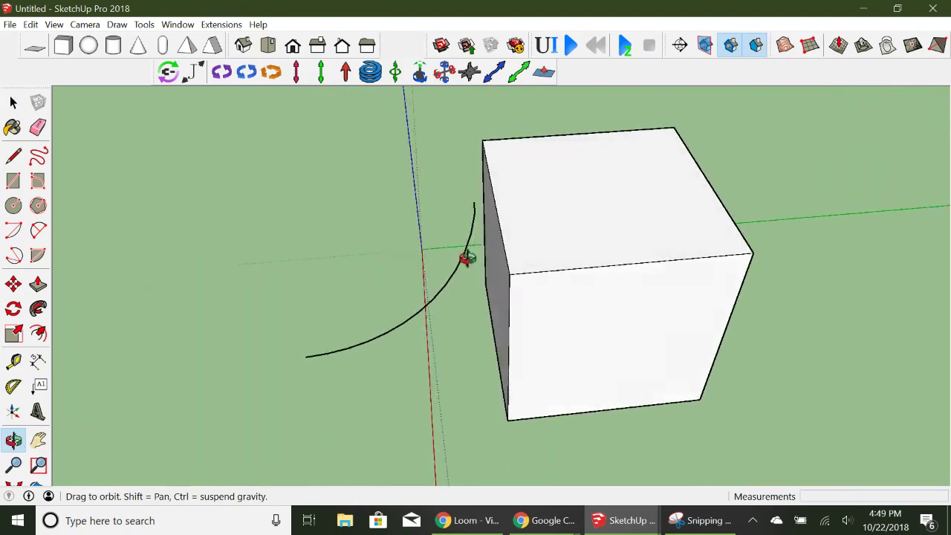
pyautogui.click(13, 207)
pyautogui.click(473, 201)
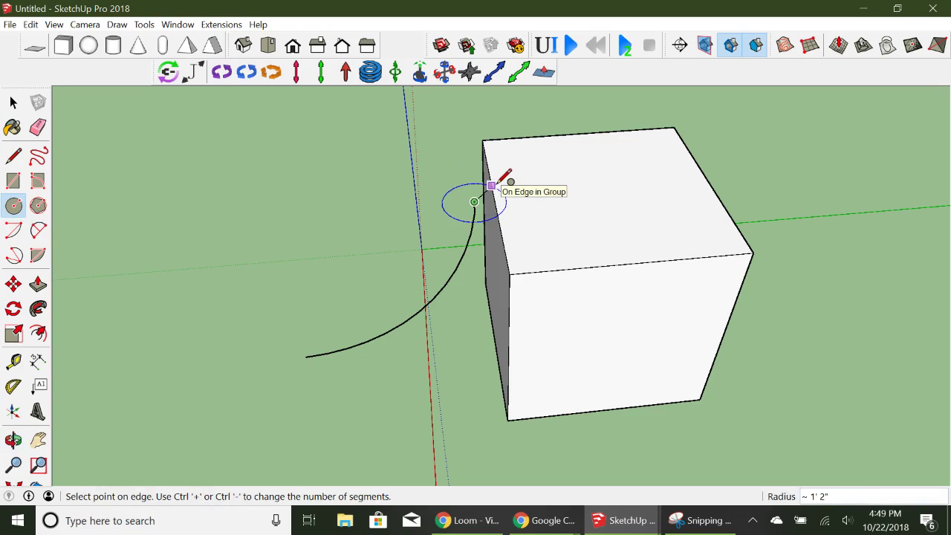
pyautogui.click(491, 185)
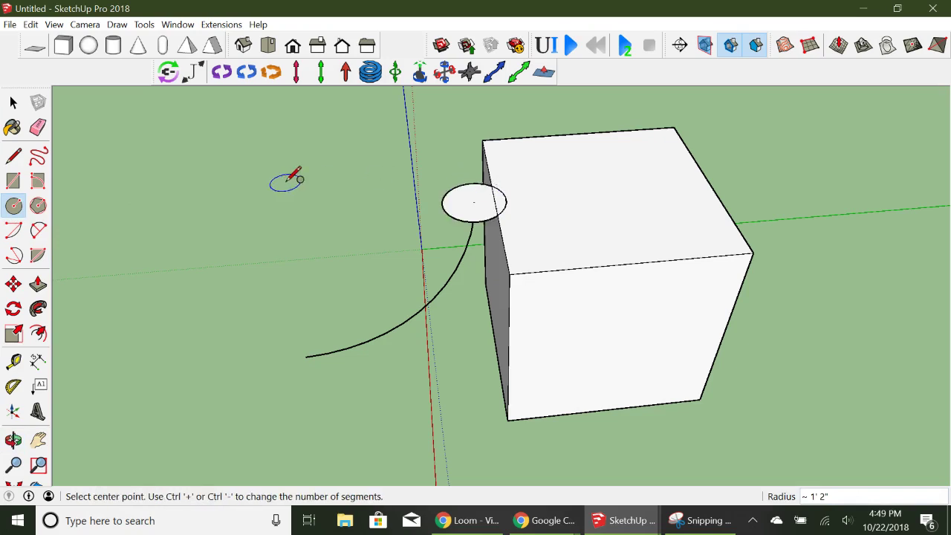
# Step: Move the box about 1 foot along the green axis, away from the circle
pyautogui.click(13, 102)
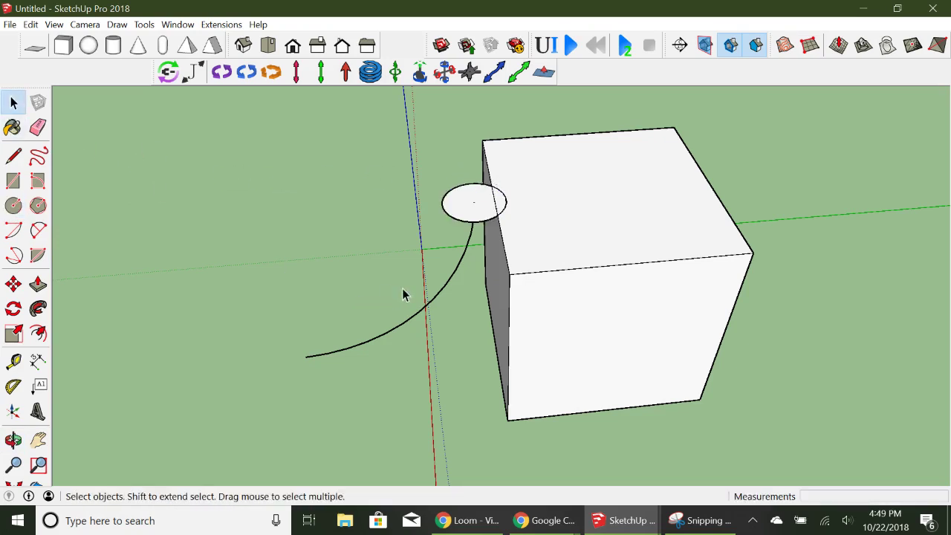
pyautogui.click(14, 284)
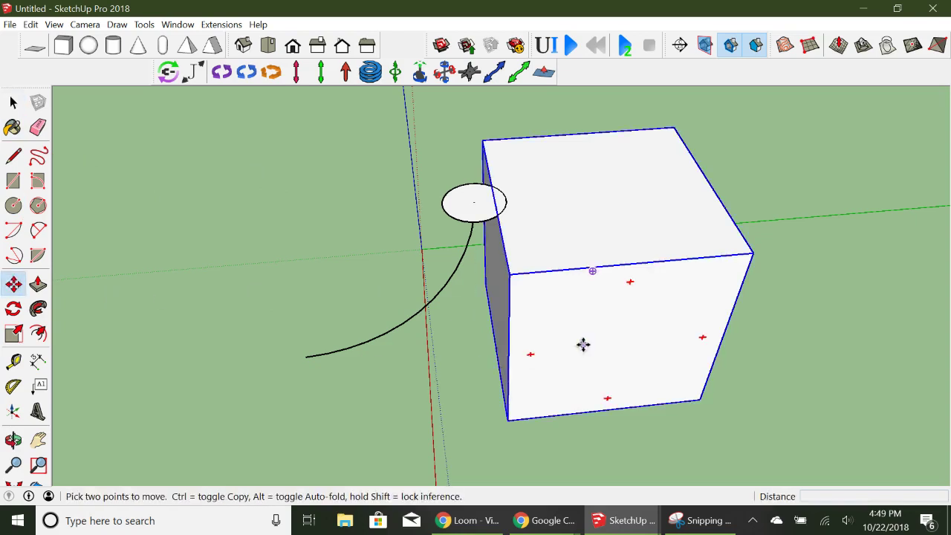
pyautogui.click(584, 344)
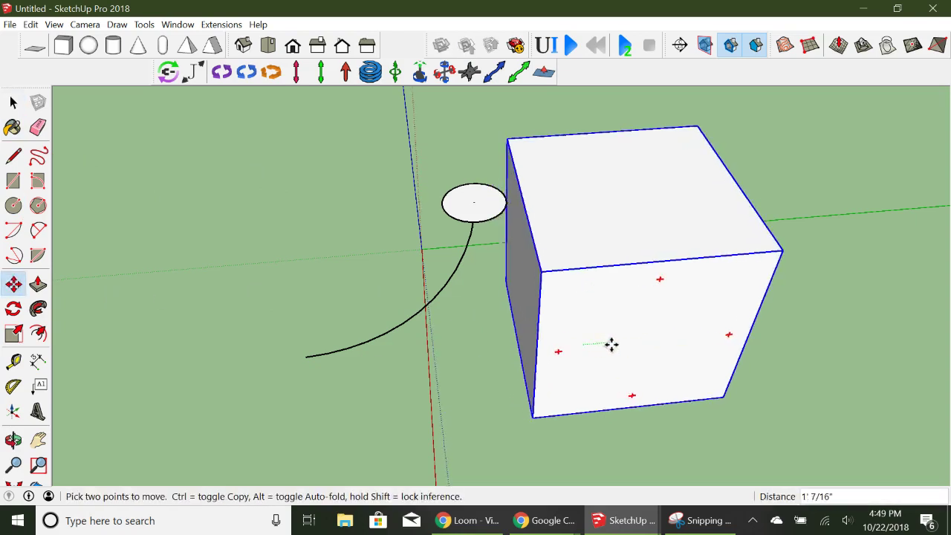
pyautogui.click(614, 344)
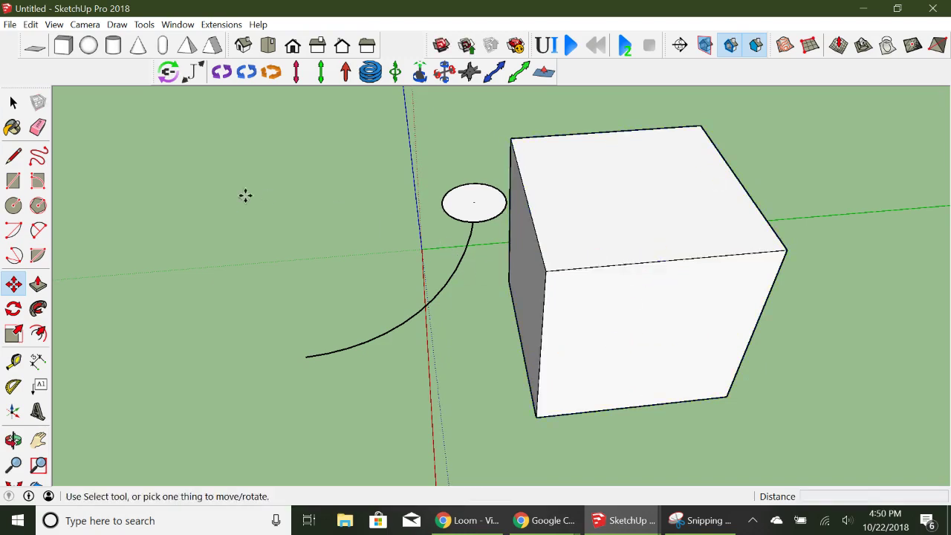
# Step: Offset the circle's edge about 4" inward to form a concentric inner circle
pyautogui.click(14, 439)
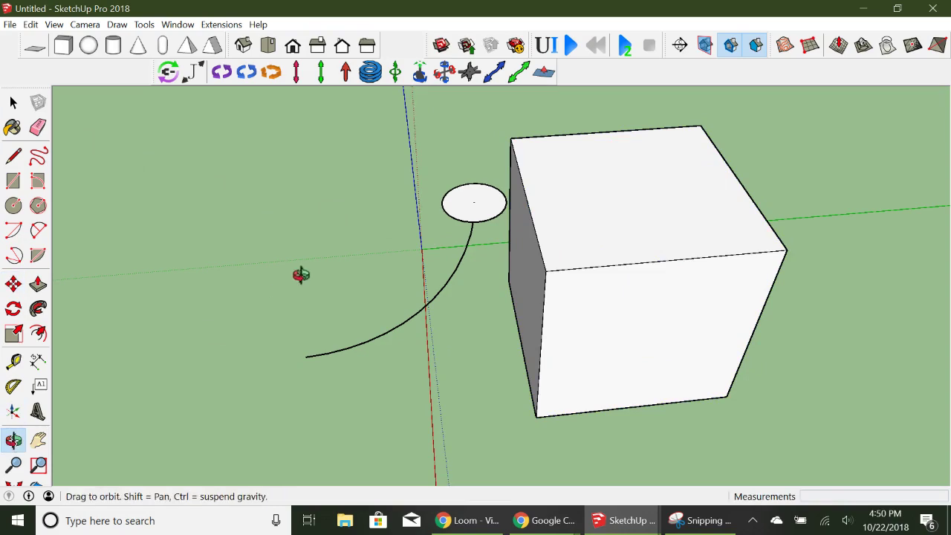
pyautogui.moveTo(300, 274); pyautogui.dragTo(218, 295)
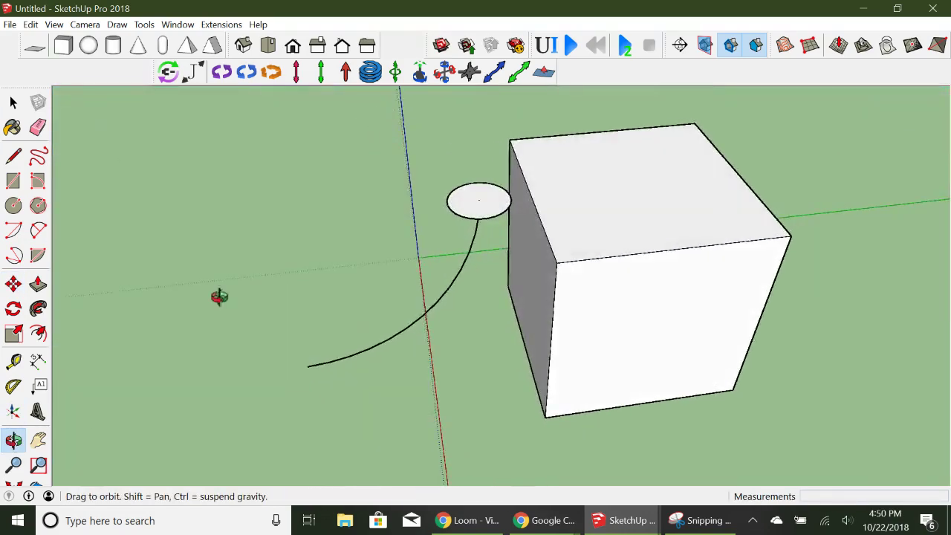
pyautogui.click(14, 102)
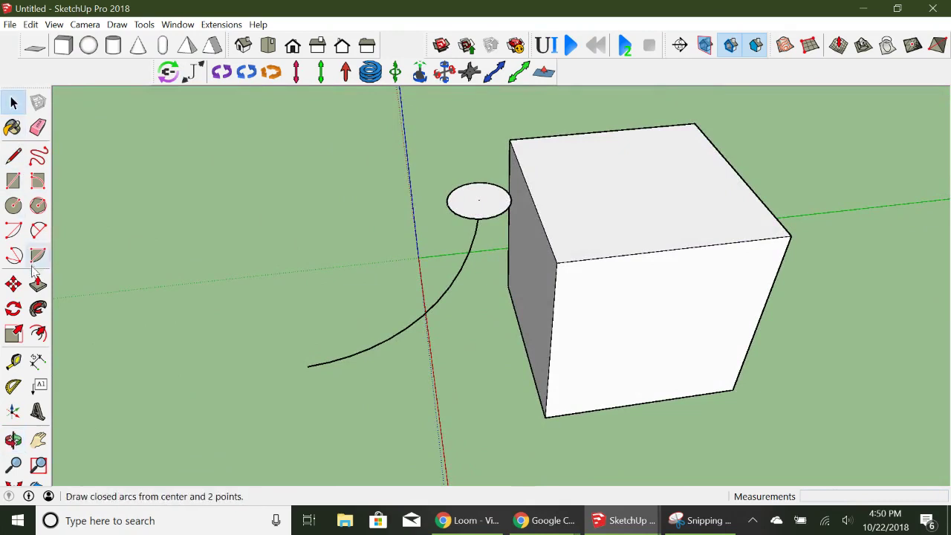
pyautogui.click(39, 333)
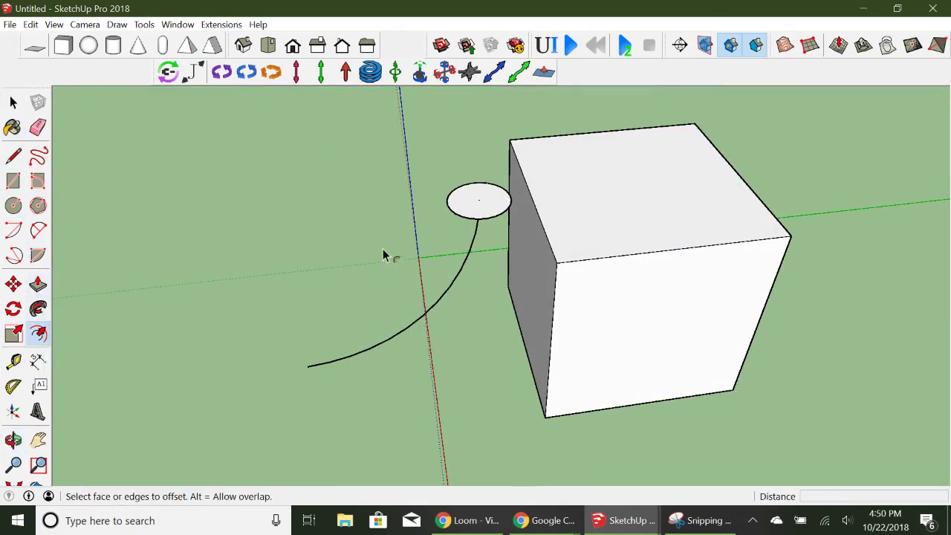
pyautogui.click(463, 196)
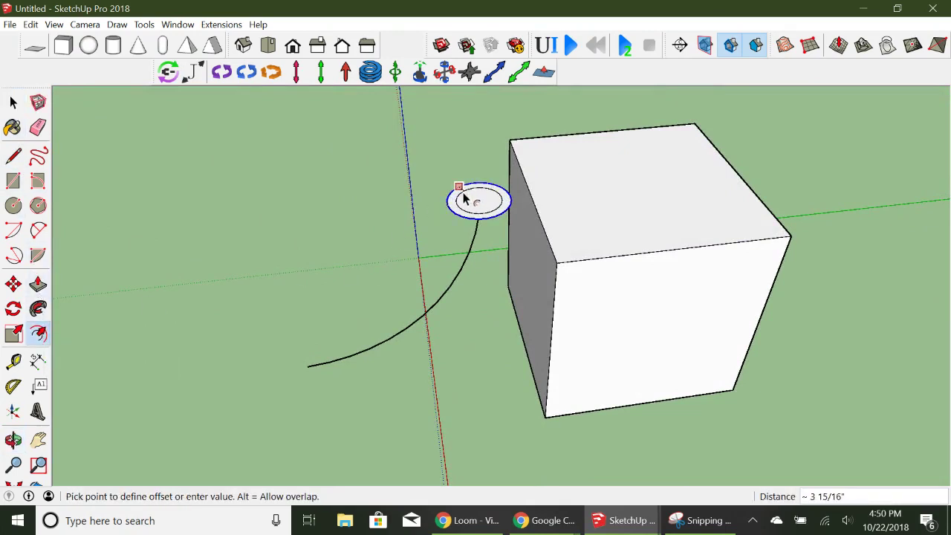
pyautogui.click(464, 199)
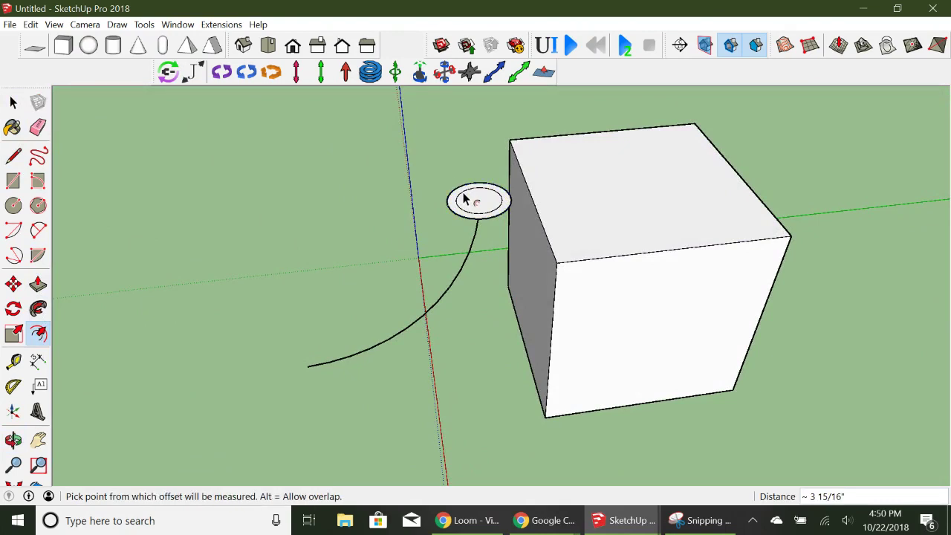
pyautogui.press('Escape')
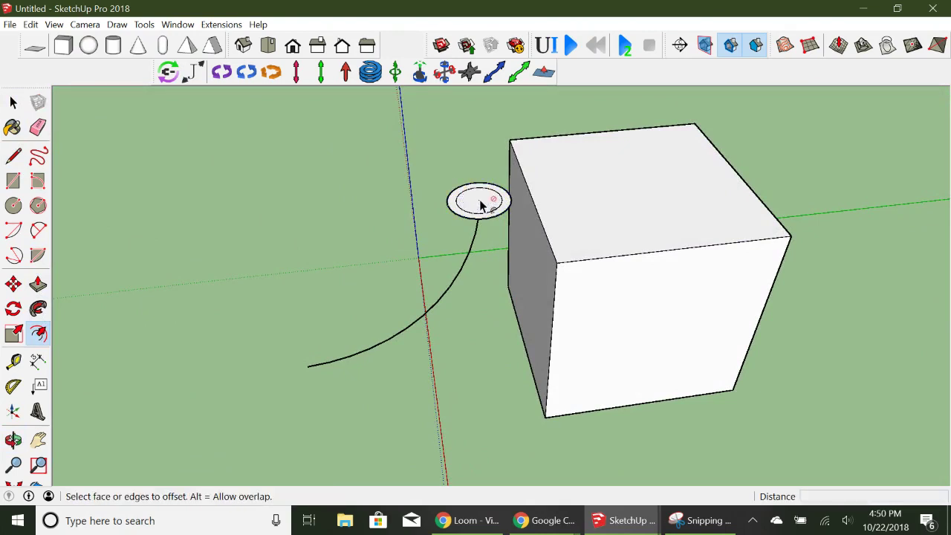
# Step: Erase the face inside the inner circle, leaving only the ring-shaped profile
pyautogui.click(13, 102)
pyautogui.click(468, 201)
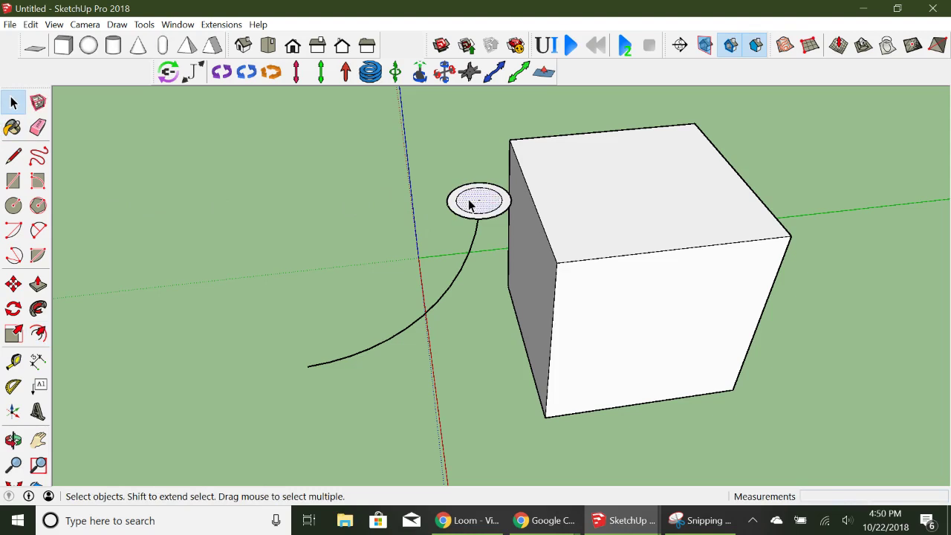
pyautogui.rightClick(468, 200)
pyautogui.click(500, 223)
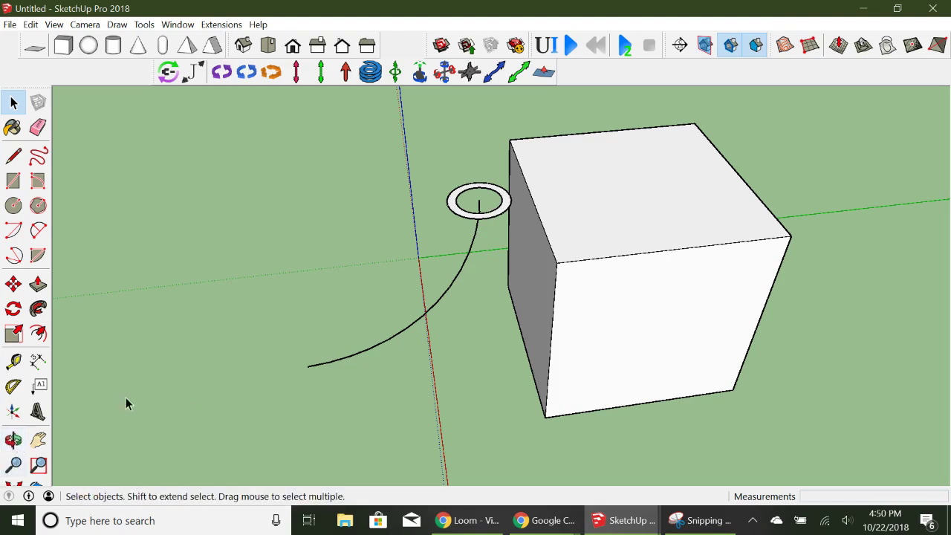
# Step: Sweep the ring-shaped face along the arc with Follow Me to form a curved hollow tube
pyautogui.click(13, 440)
pyautogui.moveTo(176, 373); pyautogui.dragTo(211, 292)
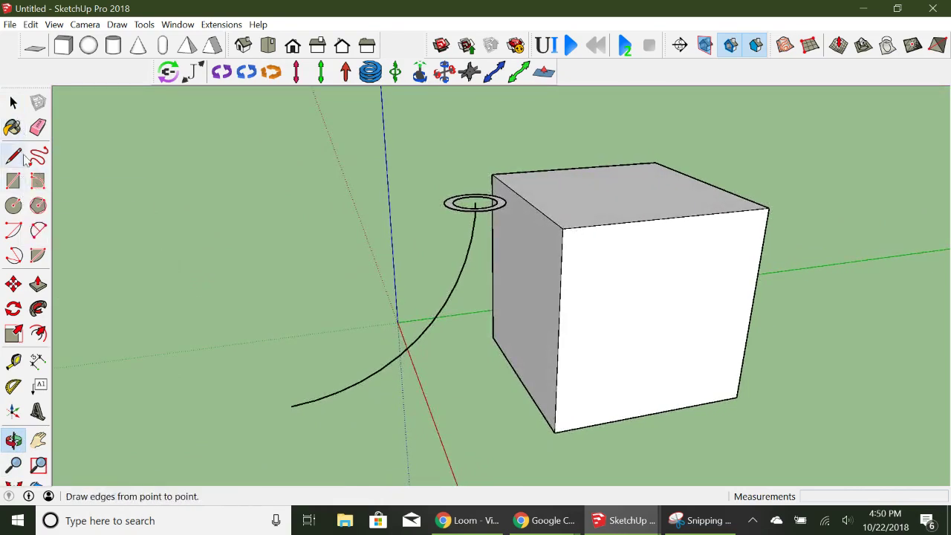
pyautogui.click(13, 103)
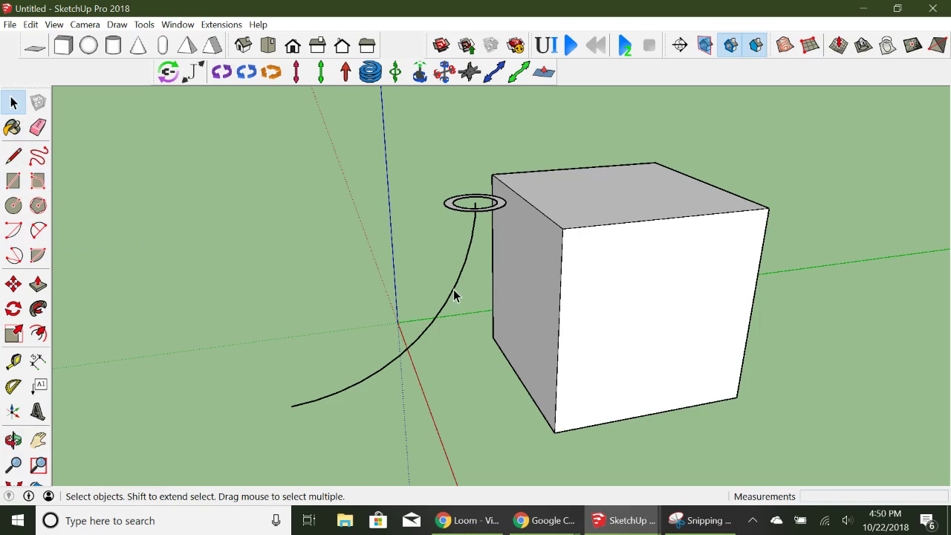
pyautogui.click(455, 295)
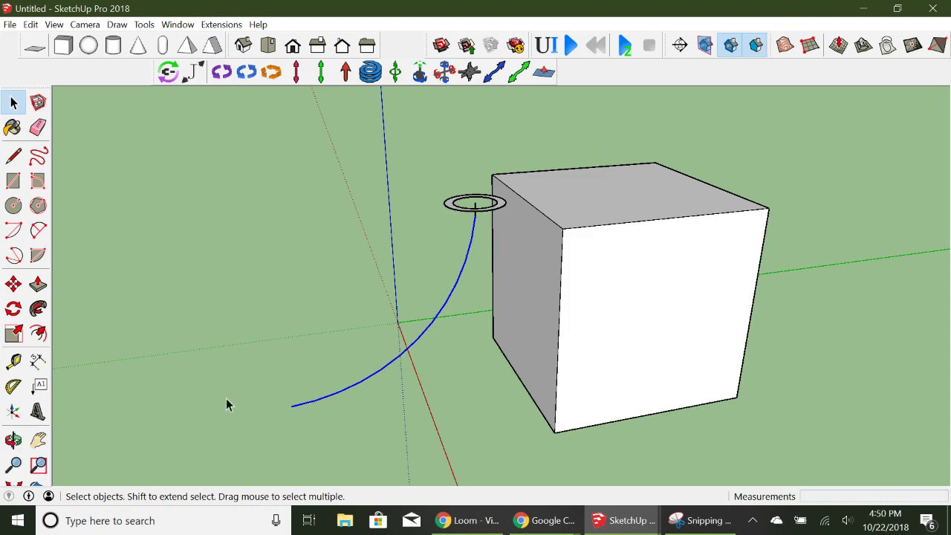
pyautogui.click(231, 361)
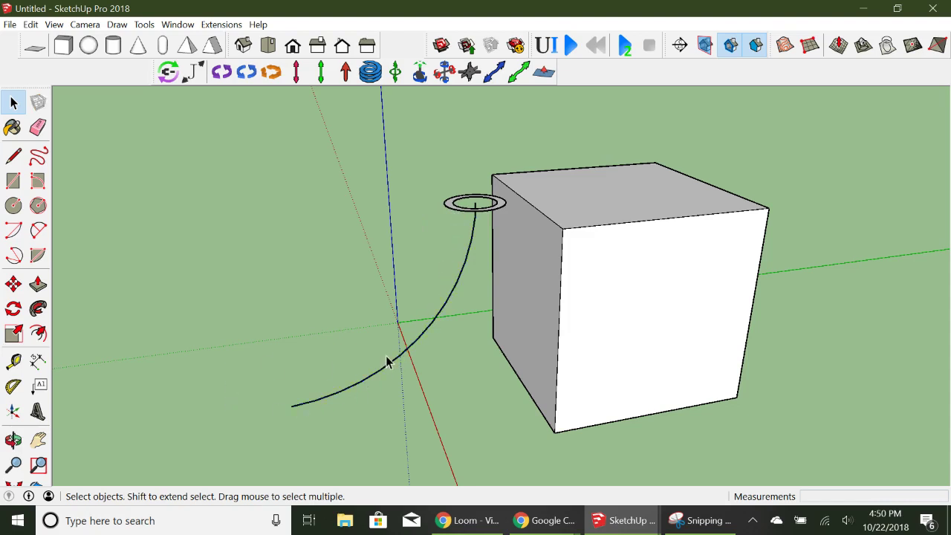
pyautogui.click(422, 333)
pyautogui.click(38, 308)
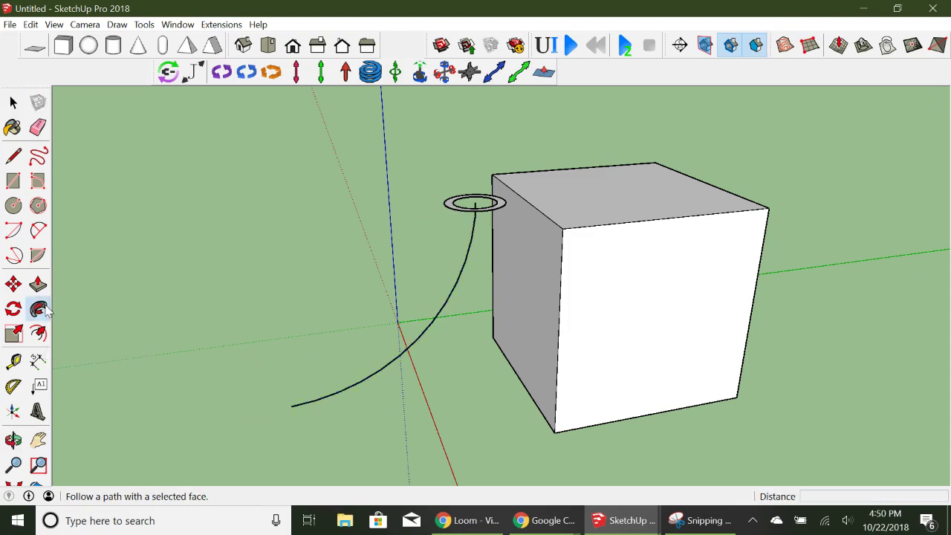
pyautogui.click(450, 211)
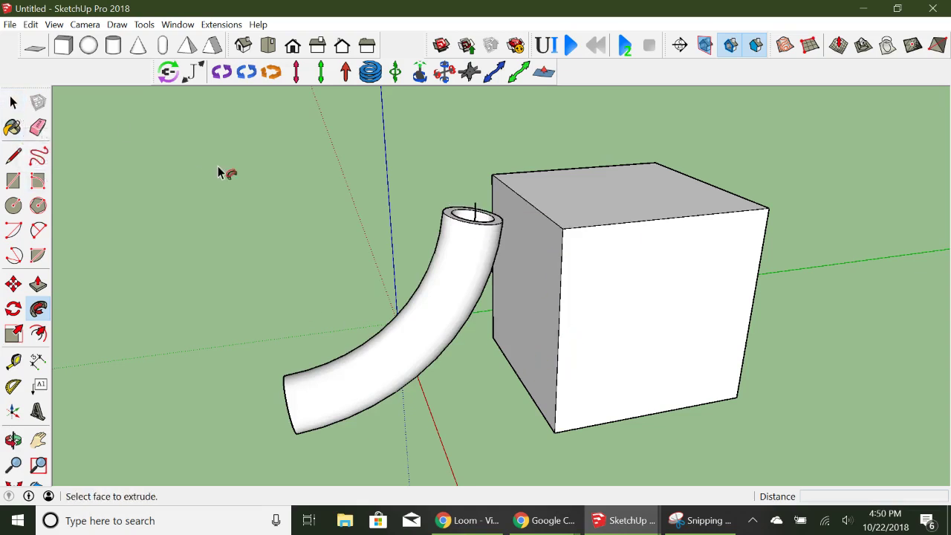
# Step: Erase the leftover arc and the short remaining edge inside the tube's upper opening
pyautogui.click(13, 440)
pyautogui.moveTo(484, 275); pyautogui.dragTo(330, 361)
pyautogui.click(13, 102)
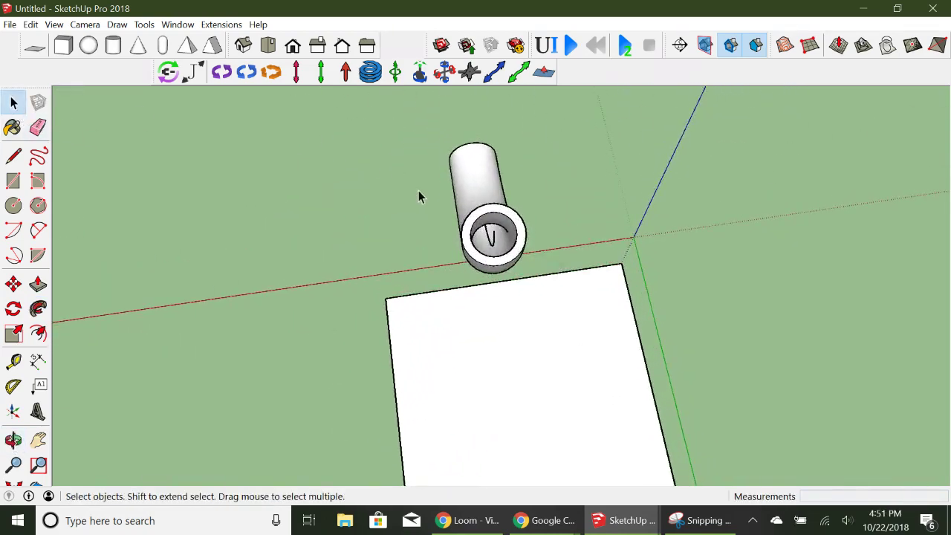
pyautogui.rightClick(495, 246)
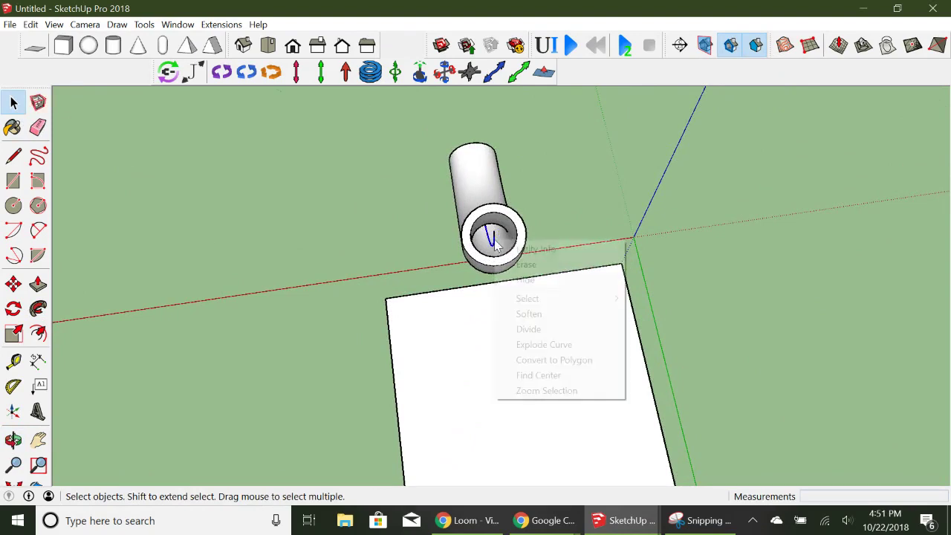
pyautogui.click(520, 266)
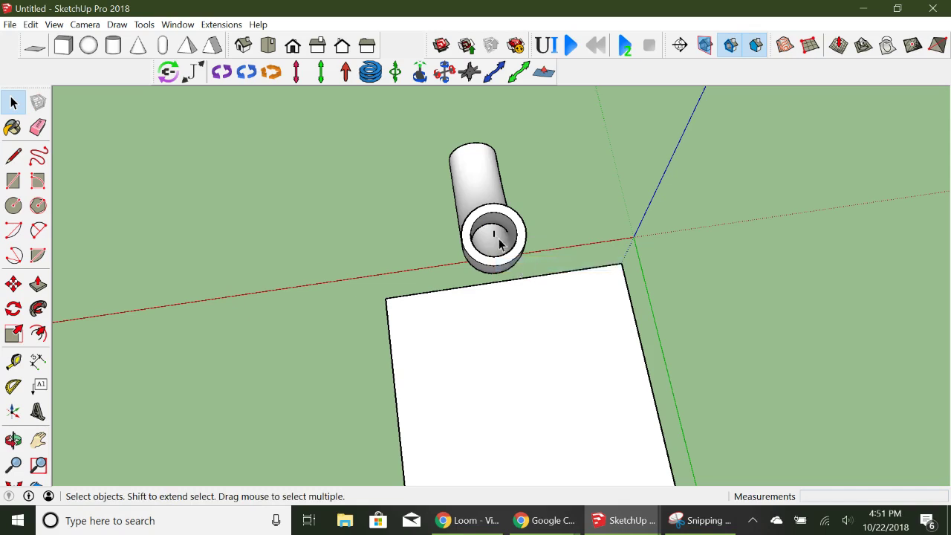
pyautogui.rightClick(494, 234)
pyautogui.click(515, 257)
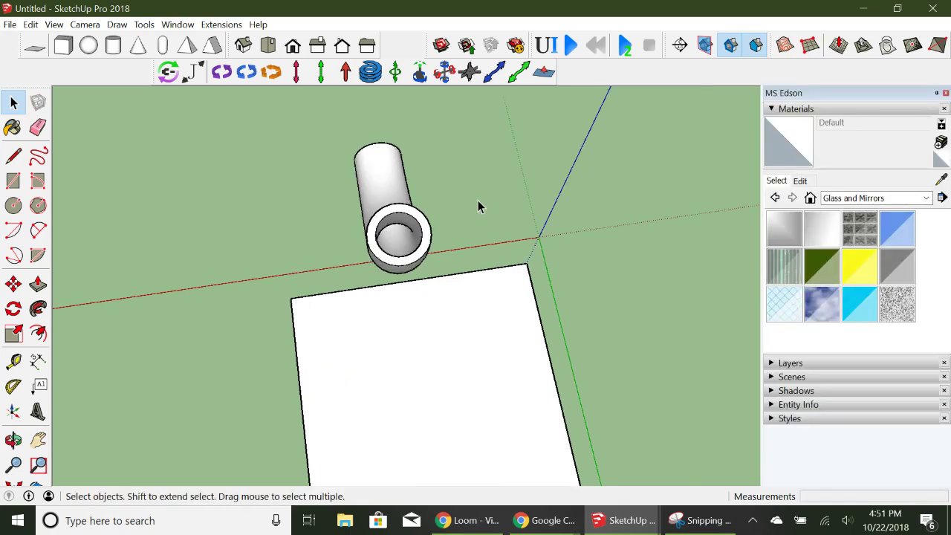
pyautogui.click(13, 440)
pyautogui.moveTo(238, 269); pyautogui.dragTo(649, 265)
pyautogui.moveTo(439, 325); pyautogui.dragTo(458, 278)
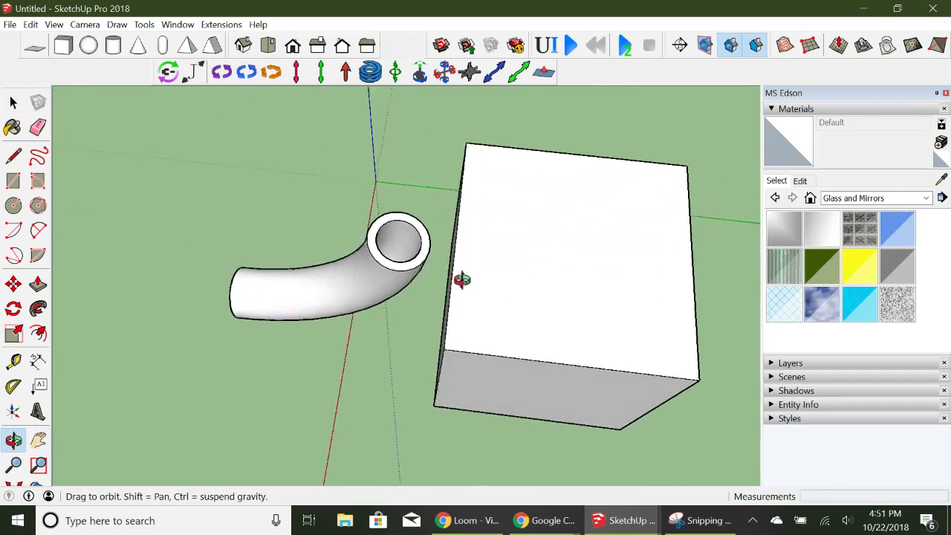
pyautogui.click(15, 308)
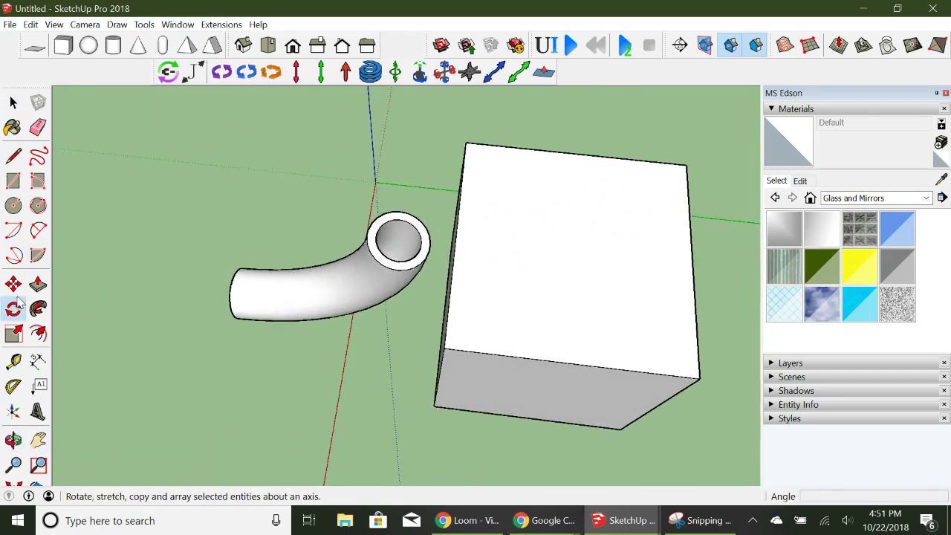
pyautogui.click(14, 284)
pyautogui.click(345, 273)
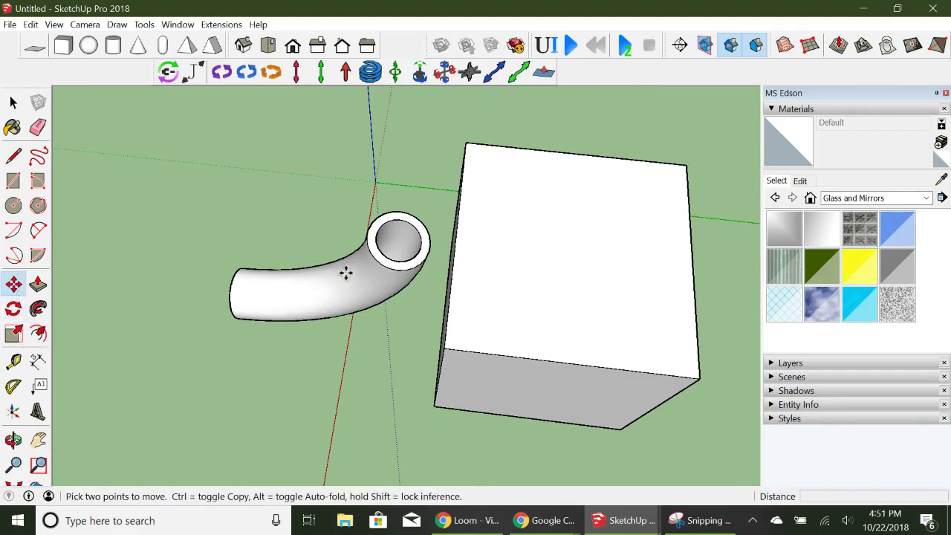
pyautogui.click(364, 276)
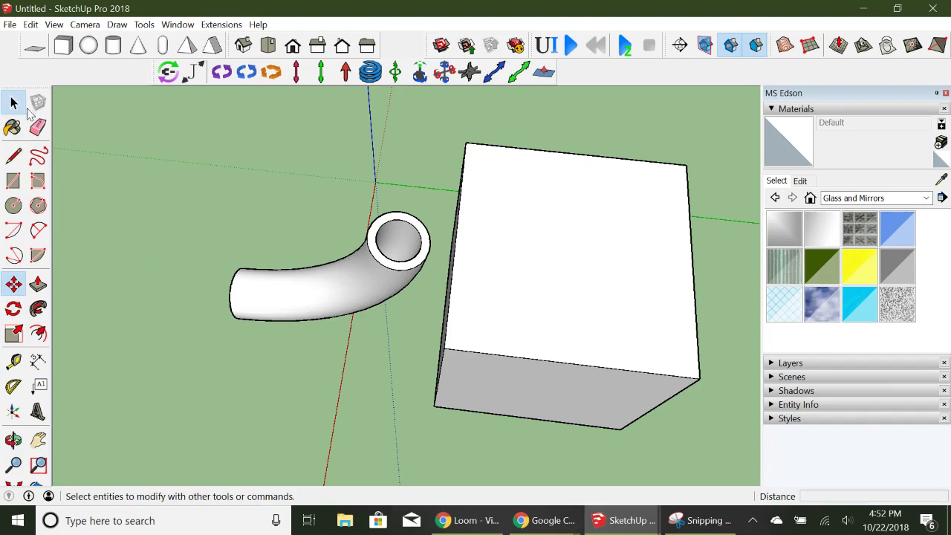
pyautogui.click(276, 287)
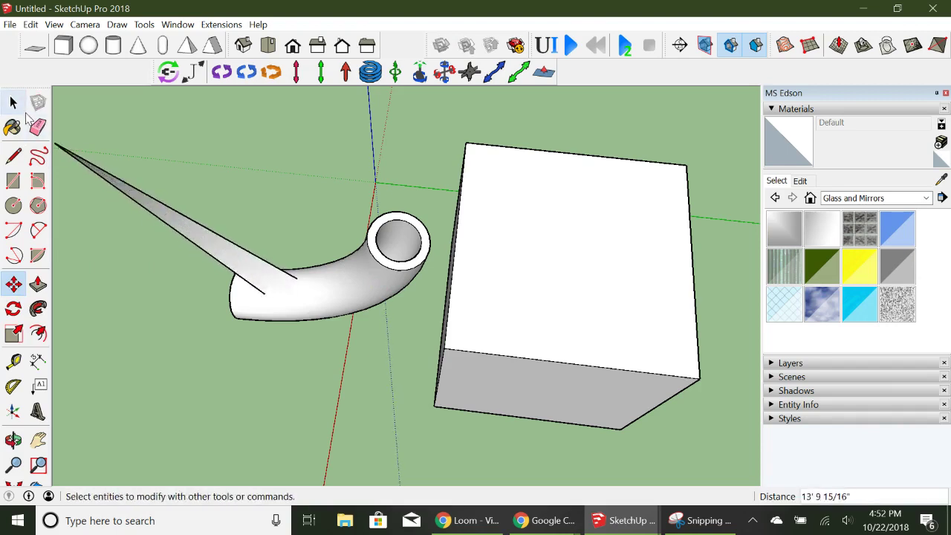
pyautogui.click(12, 101)
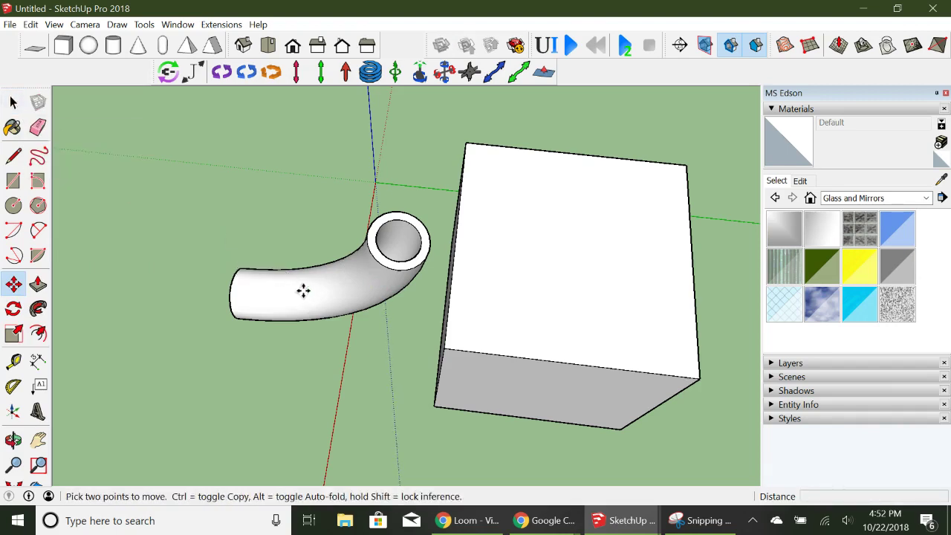
# Step: Select all connected geometry of the curved tube and make it a group
pyautogui.click(14, 104)
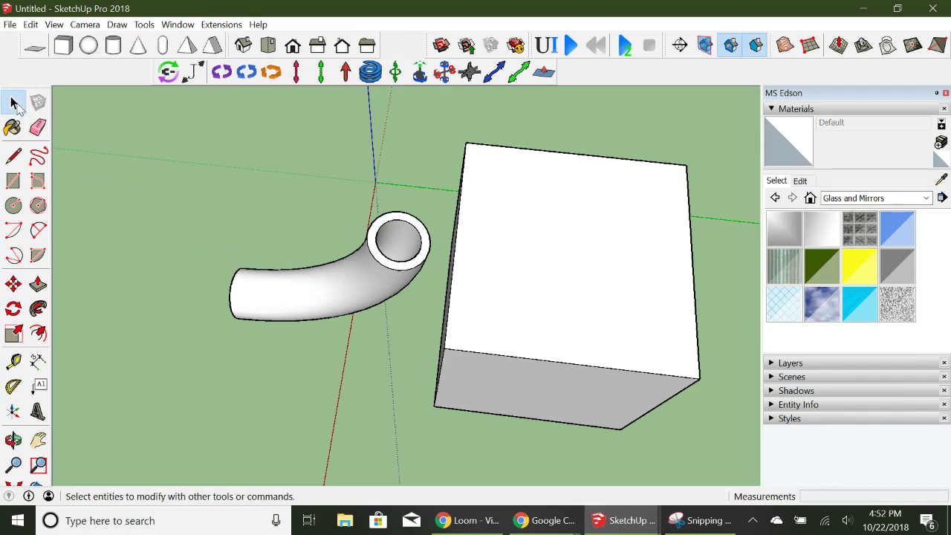
pyautogui.tripleClick(312, 282)
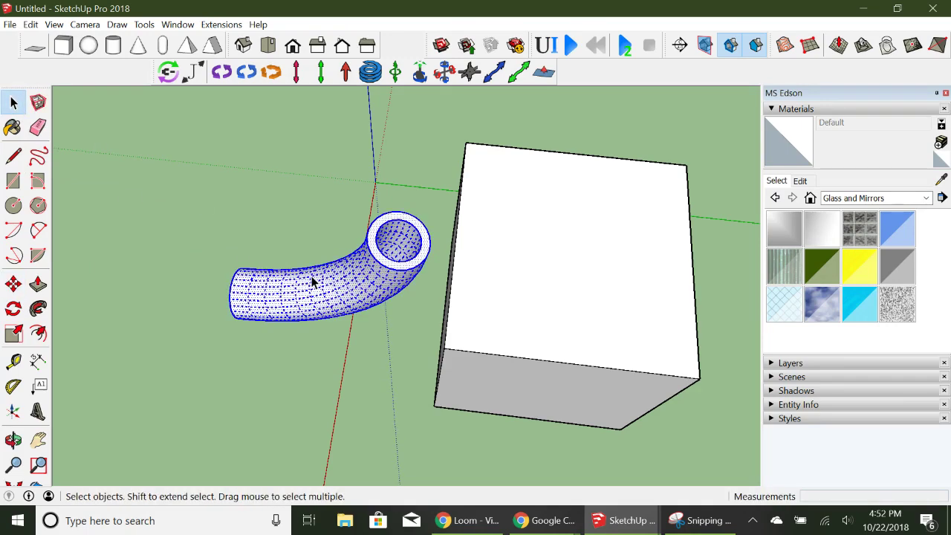
pyautogui.rightClick(312, 282)
pyautogui.click(362, 395)
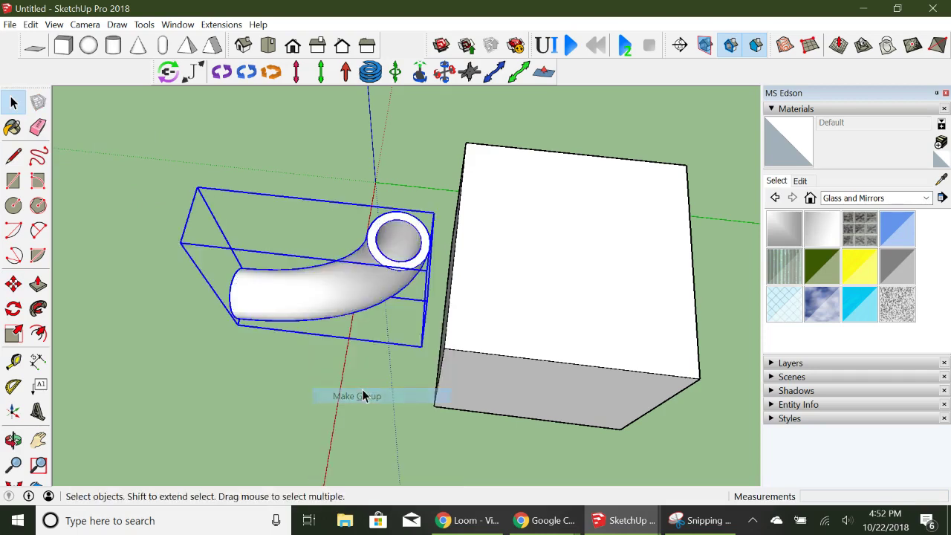
# Step: Move the tube group about 1 foot along the green axis toward the box
pyautogui.click(14, 284)
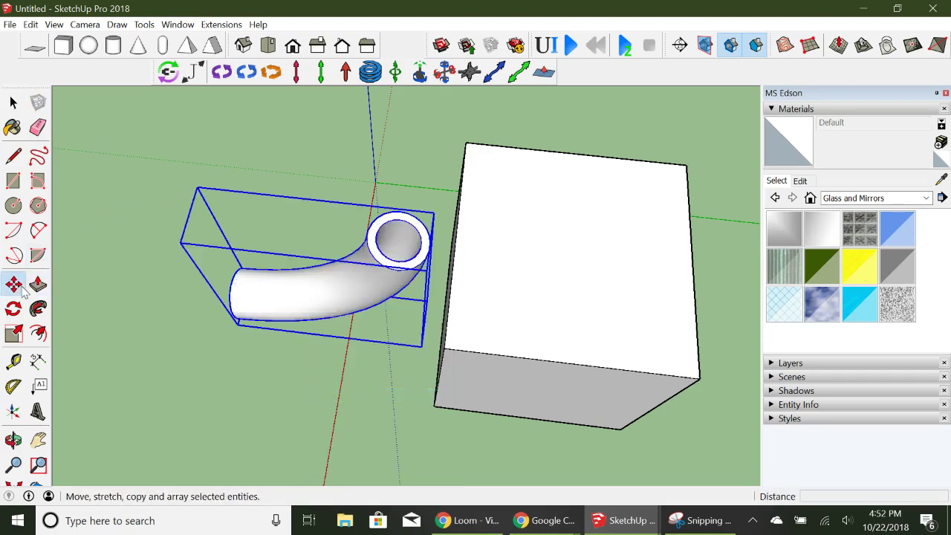
pyautogui.click(219, 244)
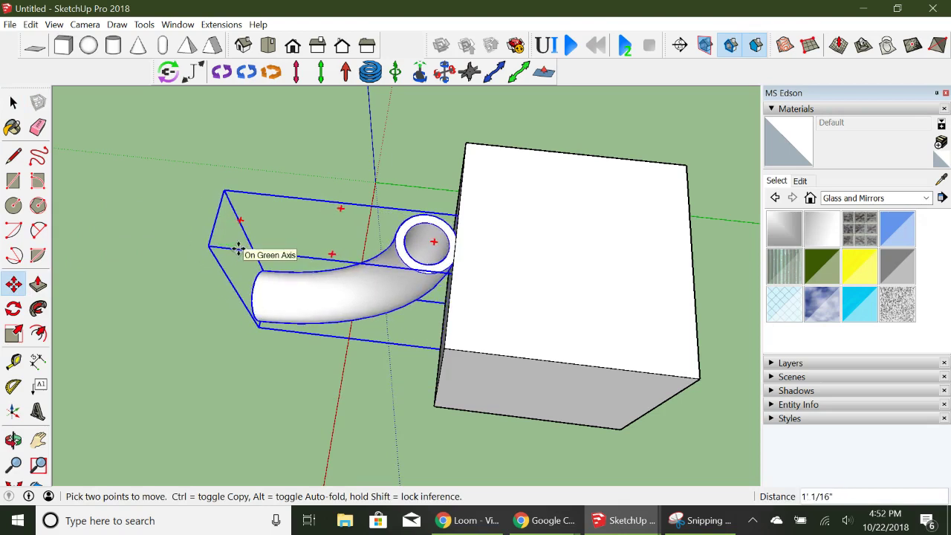
pyautogui.click(237, 249)
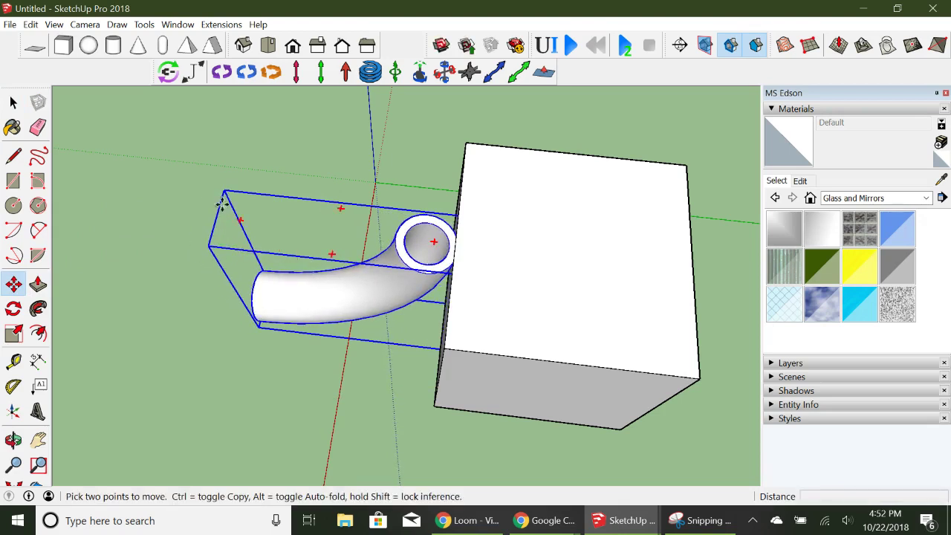
# Step: Draw a small sphere on the box's top face, near the tube's upper opening
pyautogui.click(88, 45)
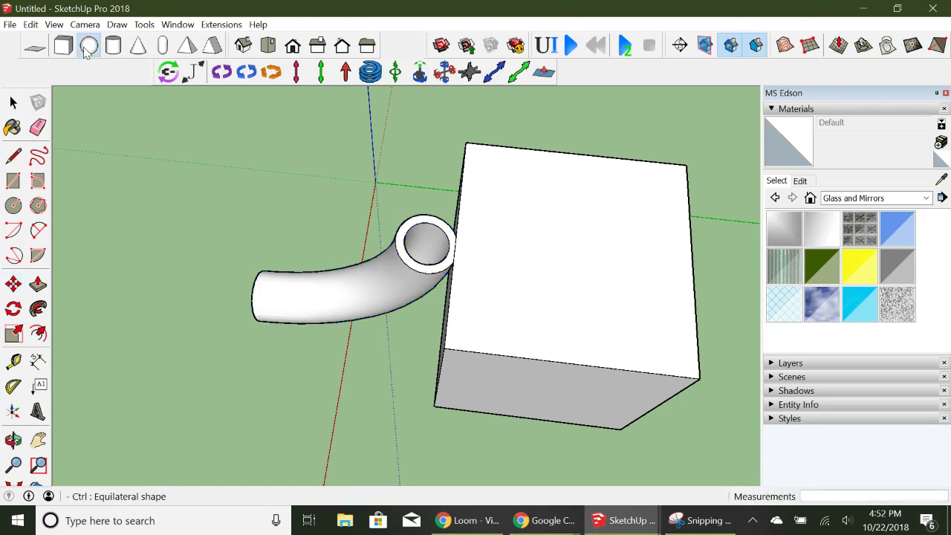
pyautogui.click(491, 249)
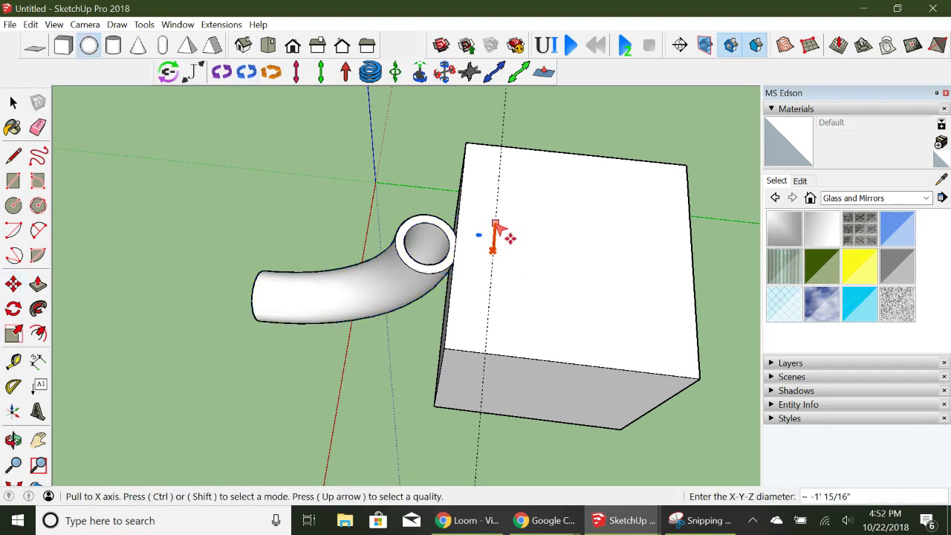
pyautogui.click(491, 273)
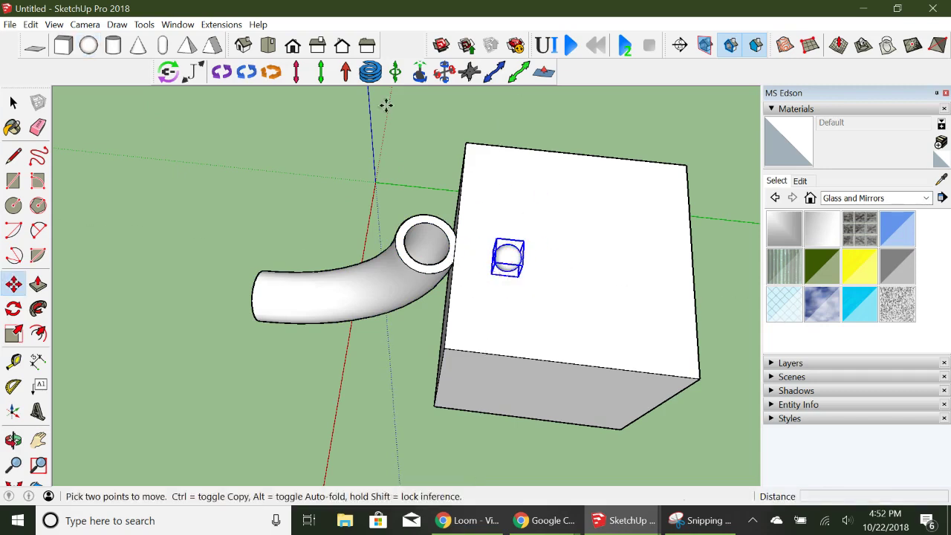
pyautogui.press('space')
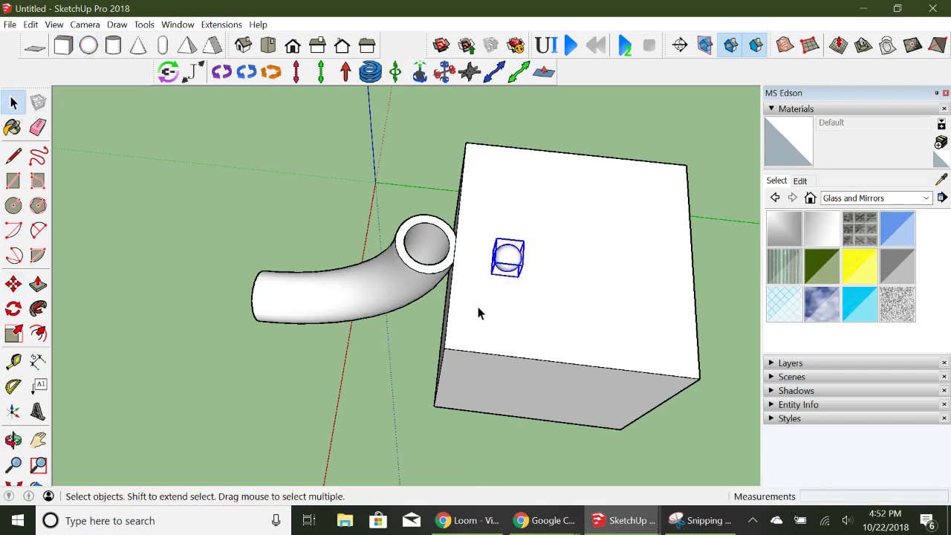
# Step: Set the box's MSPhysics state to Static
pyautogui.click(479, 313)
pyautogui.rightClick(480, 312)
pyautogui.moveTo(513, 301)
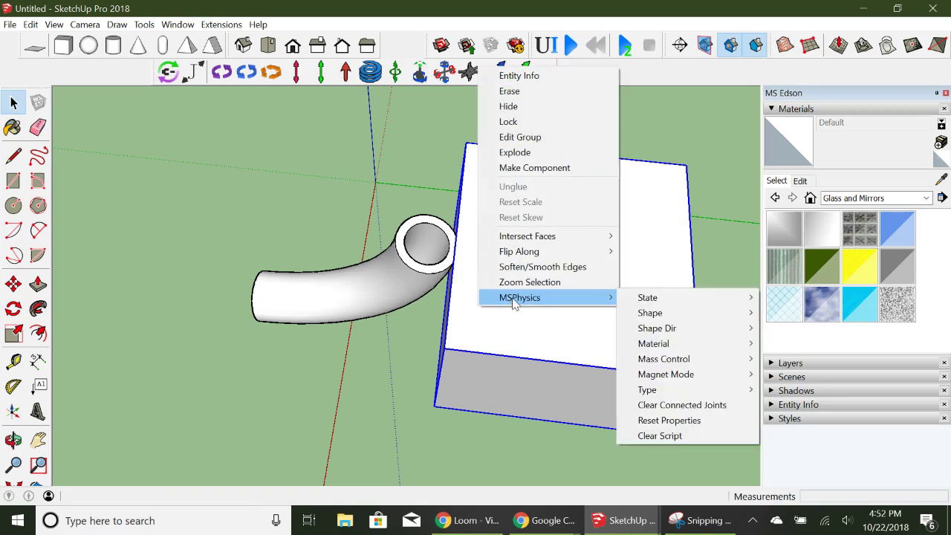
pyautogui.moveTo(643, 300)
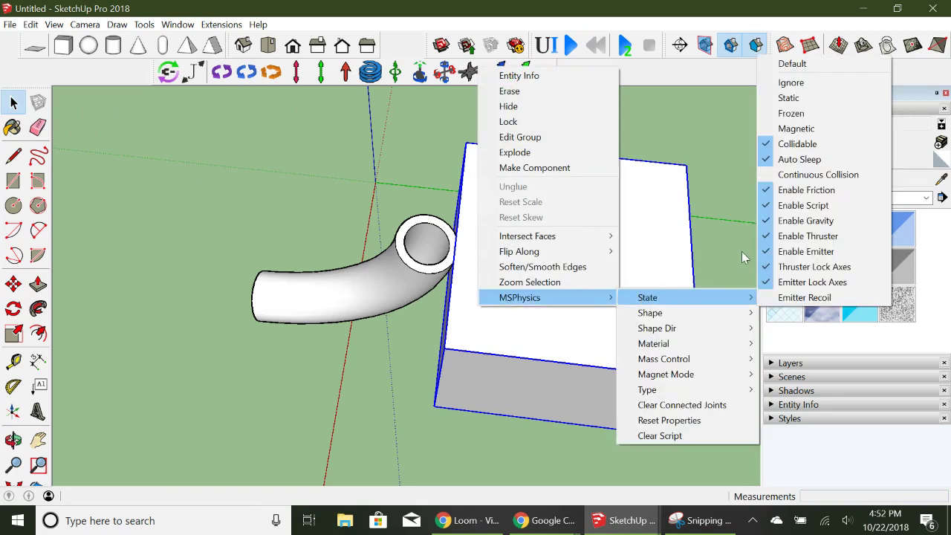
pyautogui.click(807, 103)
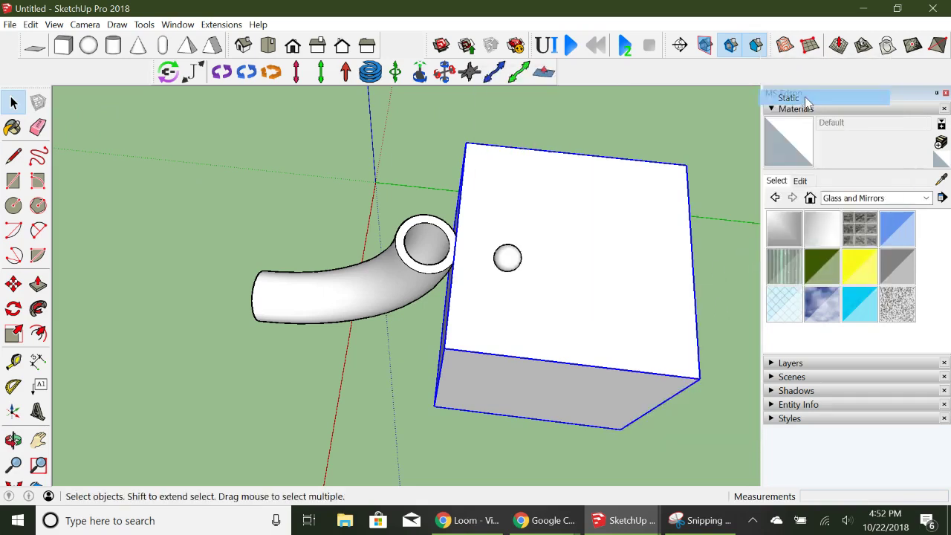
# Step: Set the curved tube group's MSPhysics shape to Static Mesh and deselect it
pyautogui.click(406, 255)
pyautogui.rightClick(406, 254)
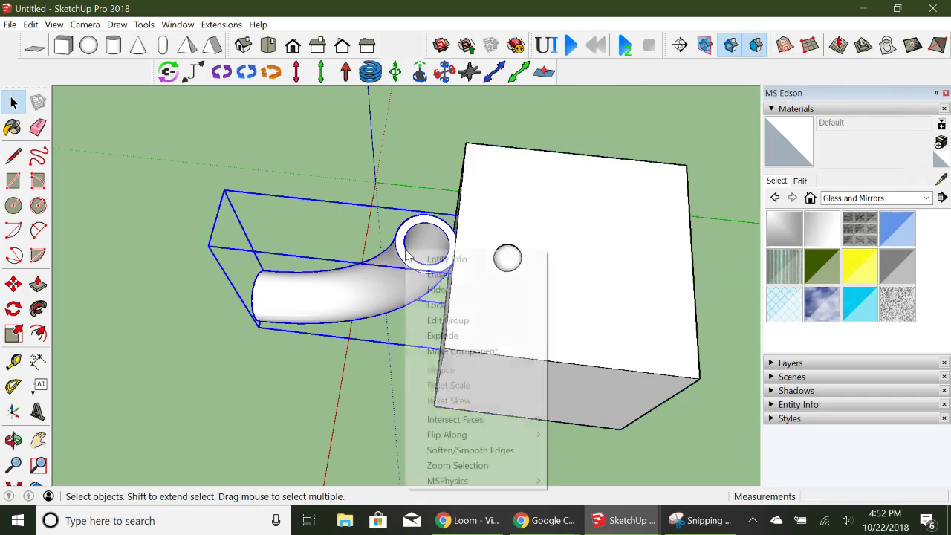
pyautogui.moveTo(492, 480)
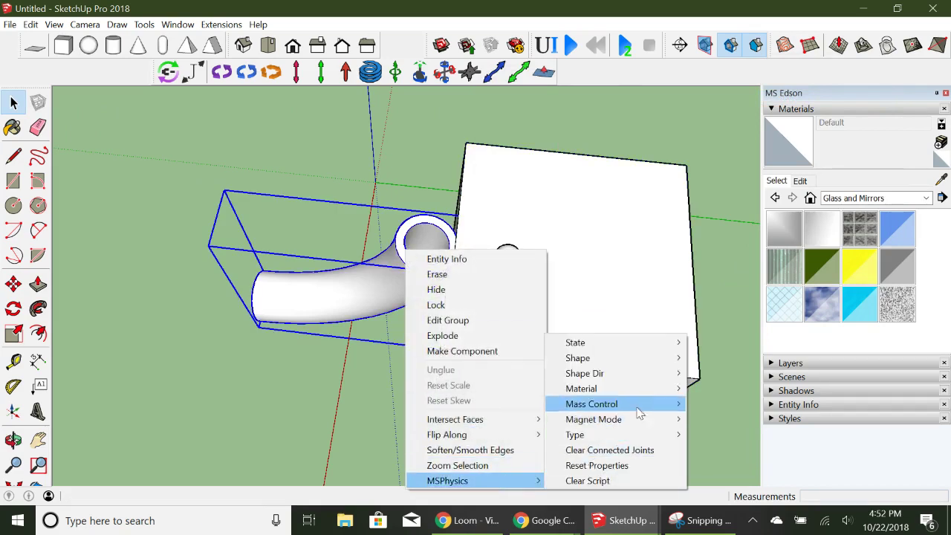
pyautogui.moveTo(667, 360)
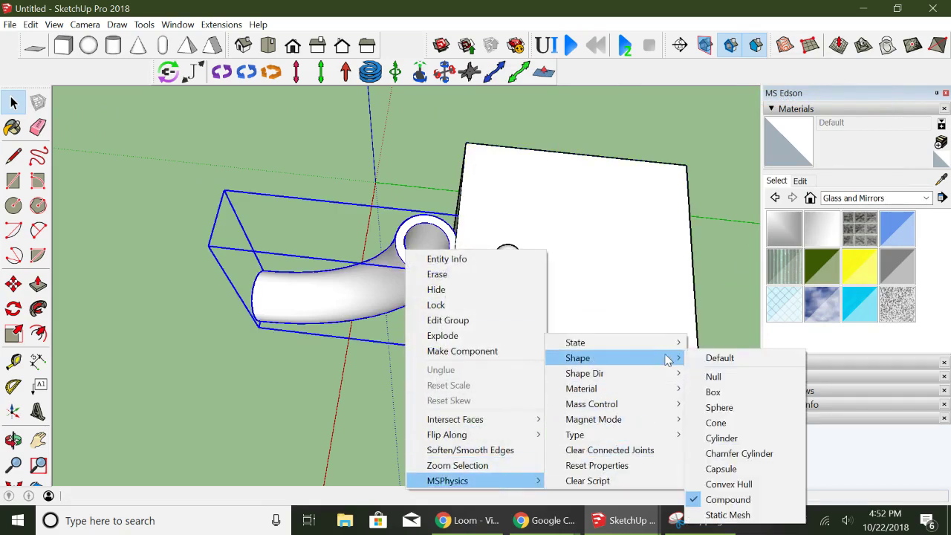
pyautogui.click(728, 515)
pyautogui.click(438, 171)
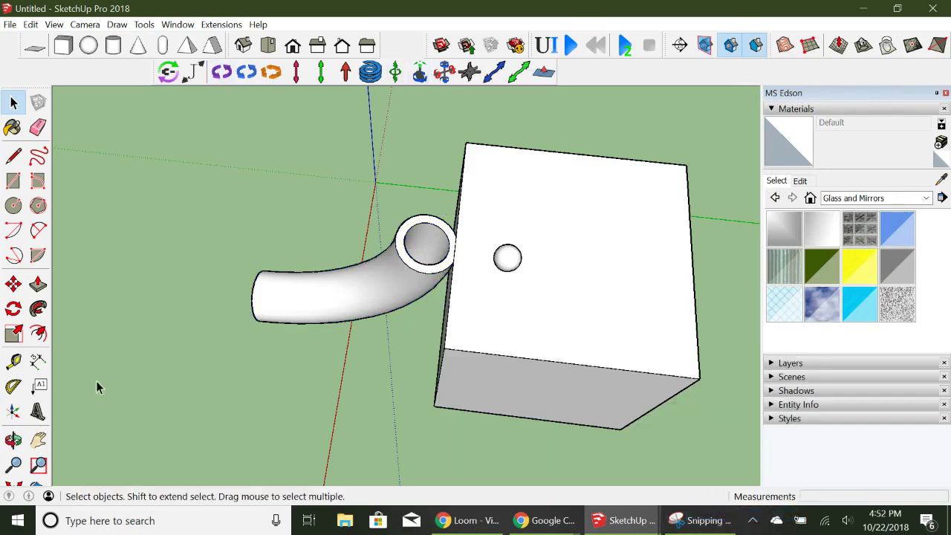
# Step: Run the physics simulation, pull the sphere off the box into the tube's upper opening, and reset the simulation
pyautogui.click(14, 440)
pyautogui.moveTo(330, 381); pyautogui.dragTo(395, 329)
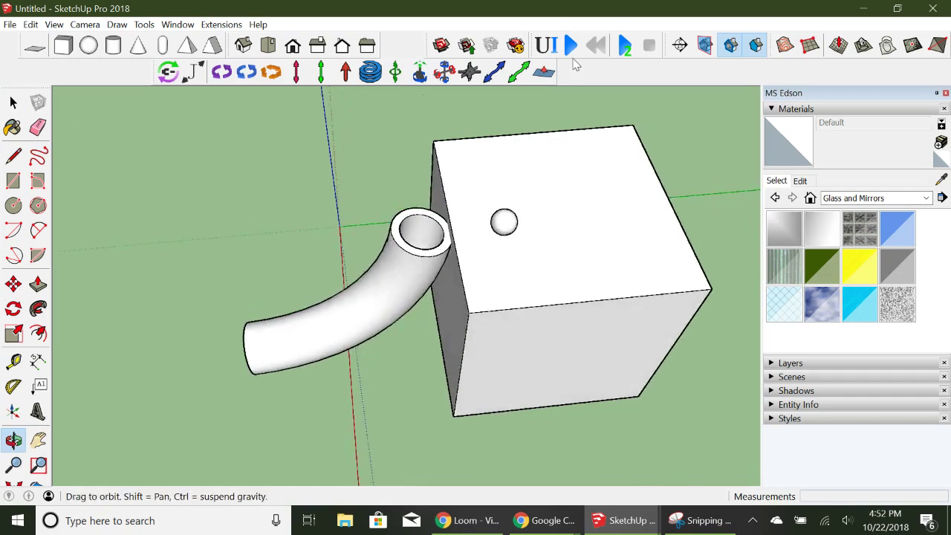
pyautogui.click(572, 46)
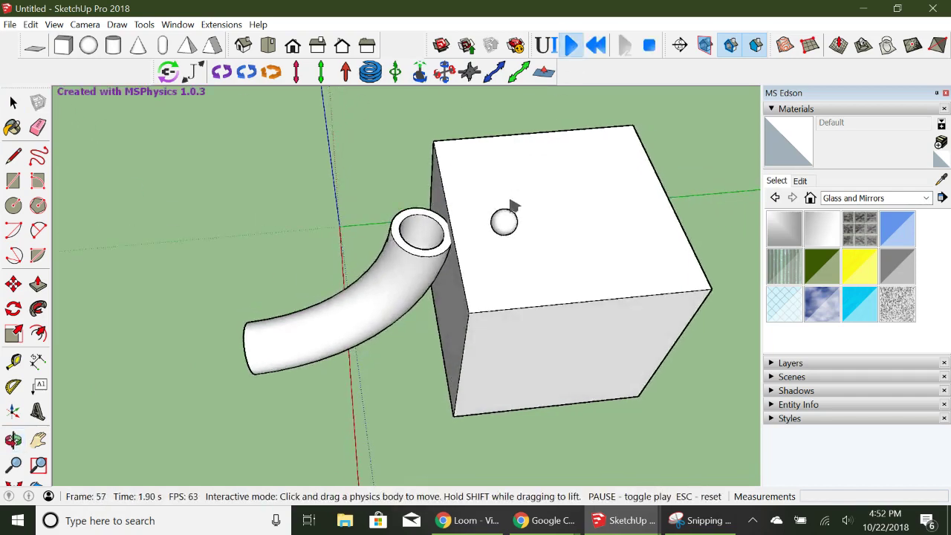
pyautogui.moveTo(510, 217); pyautogui.dragTo(435, 208)
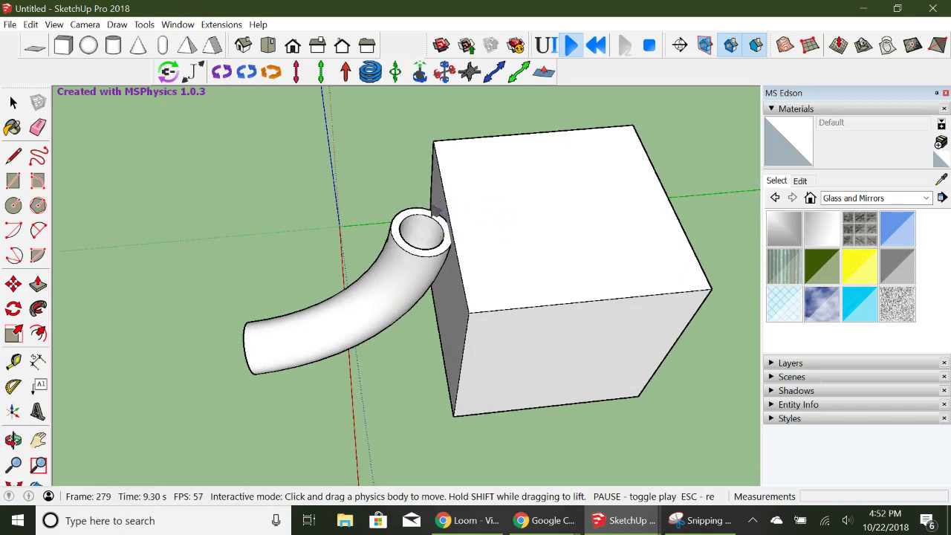
pyautogui.click(599, 46)
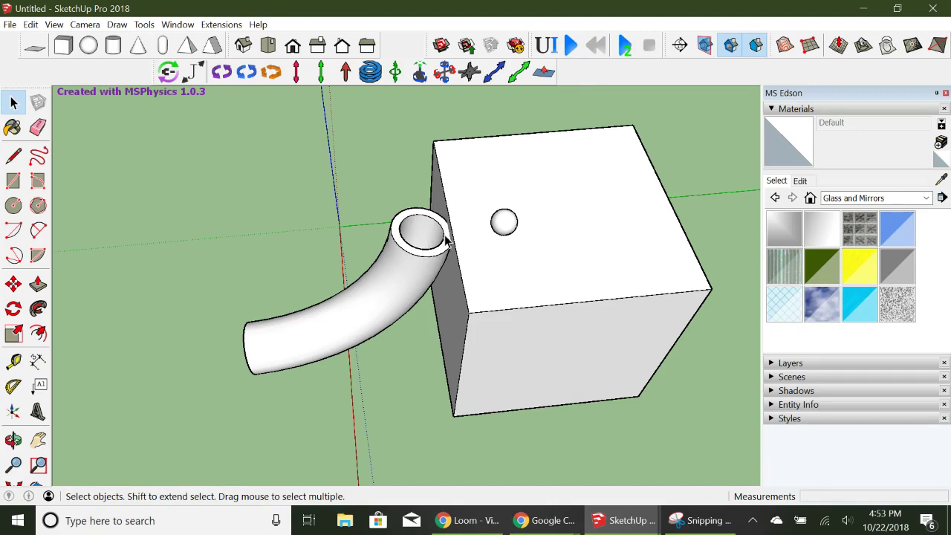
# Step: Reverse the tube's inner wall face inside its group and leave the group
pyautogui.click(423, 240)
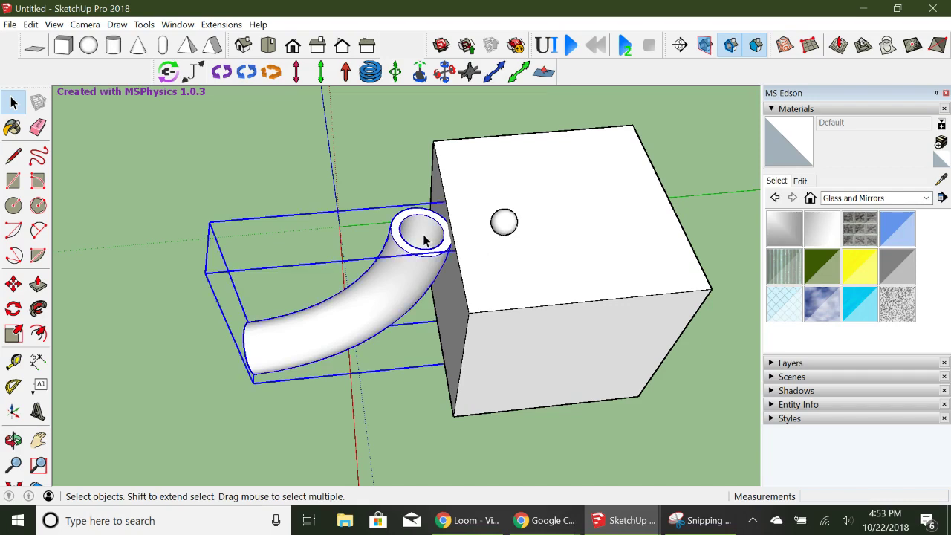
pyautogui.doubleClick(423, 240)
pyautogui.click(423, 240)
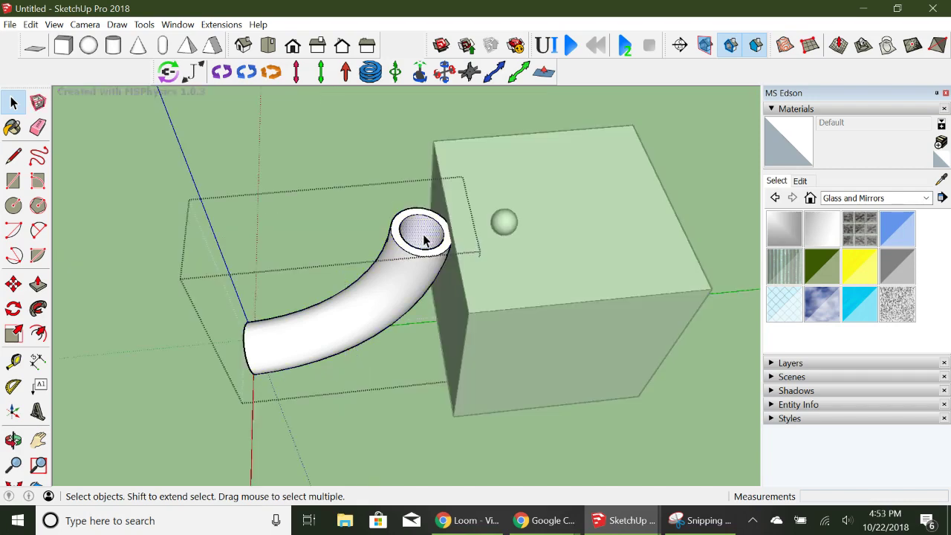
pyautogui.rightClick(424, 240)
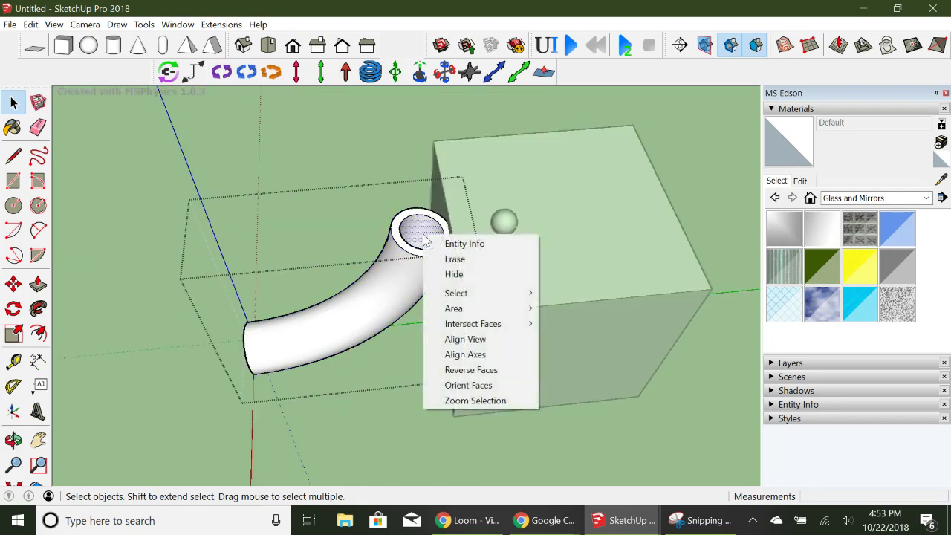
pyautogui.click(485, 370)
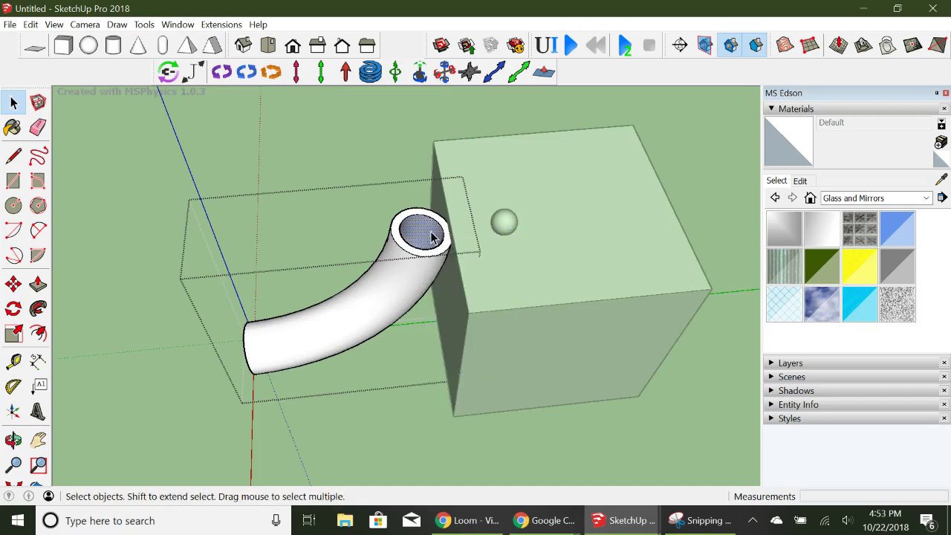
pyautogui.click(403, 133)
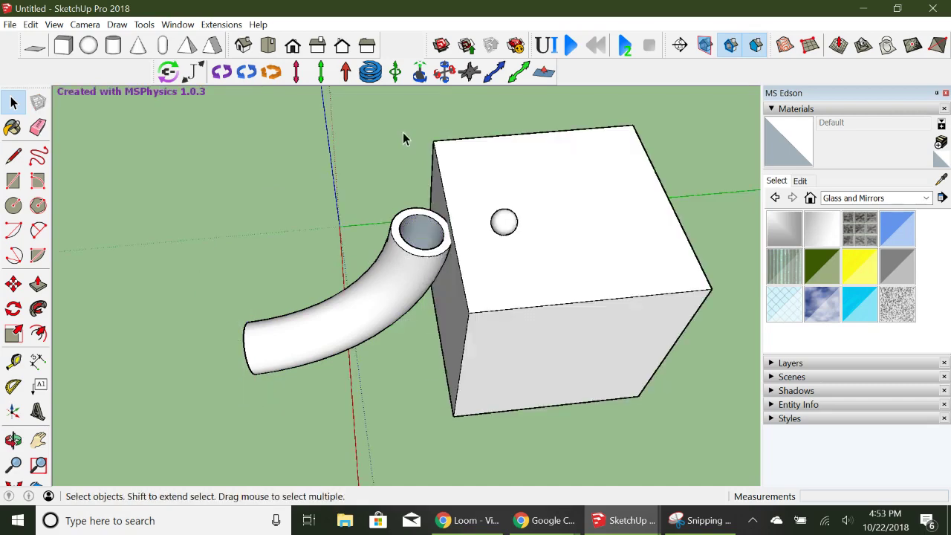
# Step: Test the reversed inner wall with two simulation runs, moving the sphere to the tube's upper opening and resetting each time
pyautogui.click(570, 46)
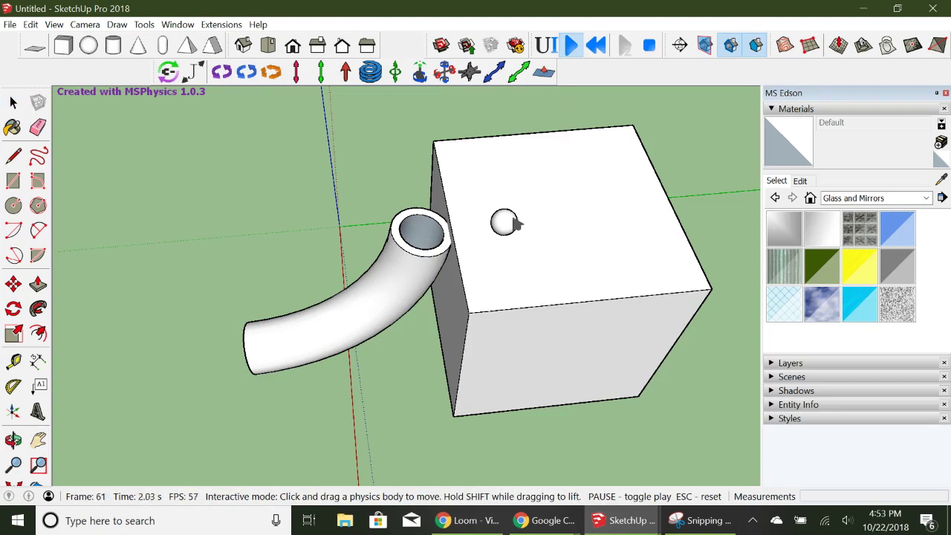
pyautogui.moveTo(516, 222); pyautogui.dragTo(439, 221)
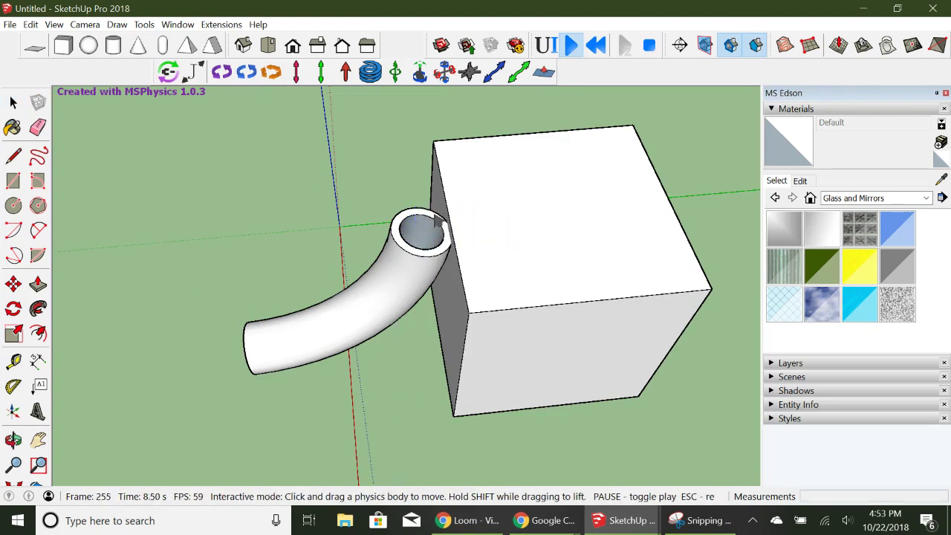
pyautogui.click(596, 46)
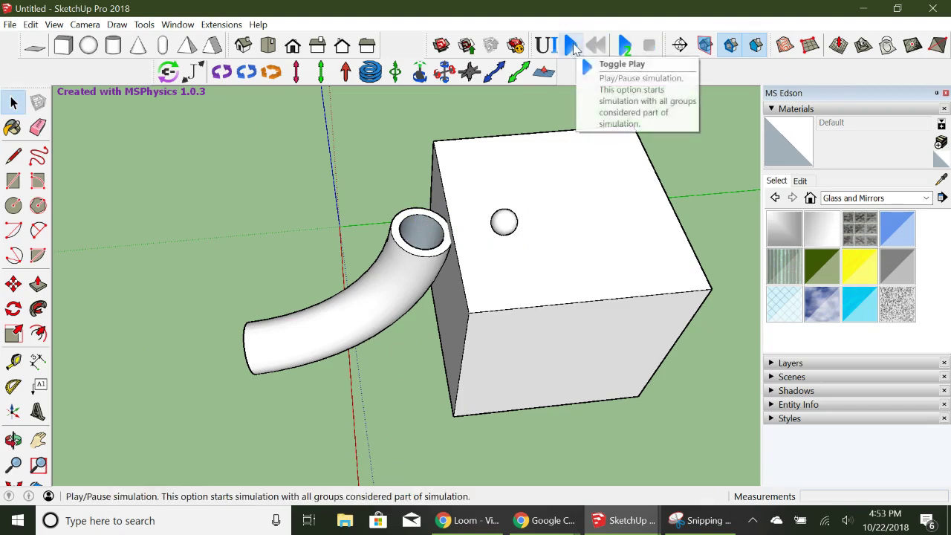
pyautogui.click(570, 46)
pyautogui.moveTo(505, 221); pyautogui.dragTo(427, 225)
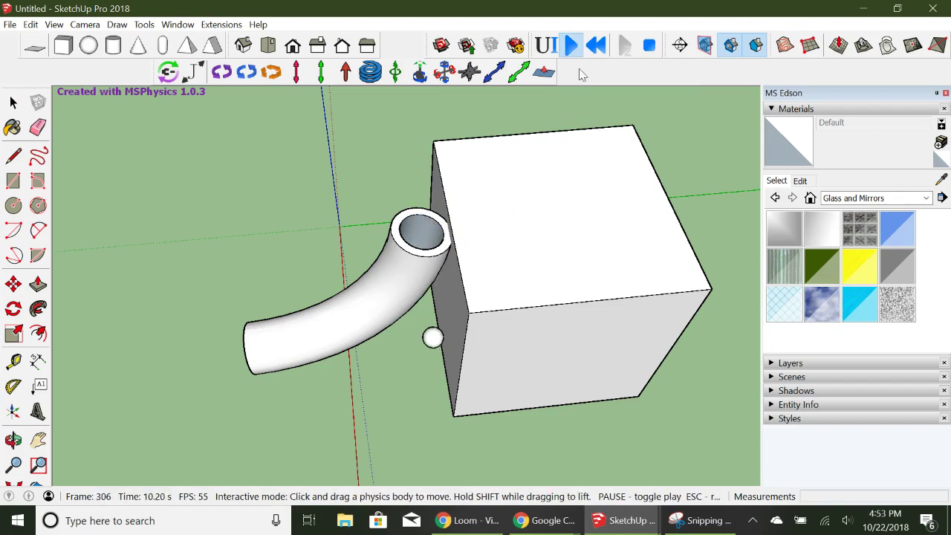
pyautogui.click(598, 46)
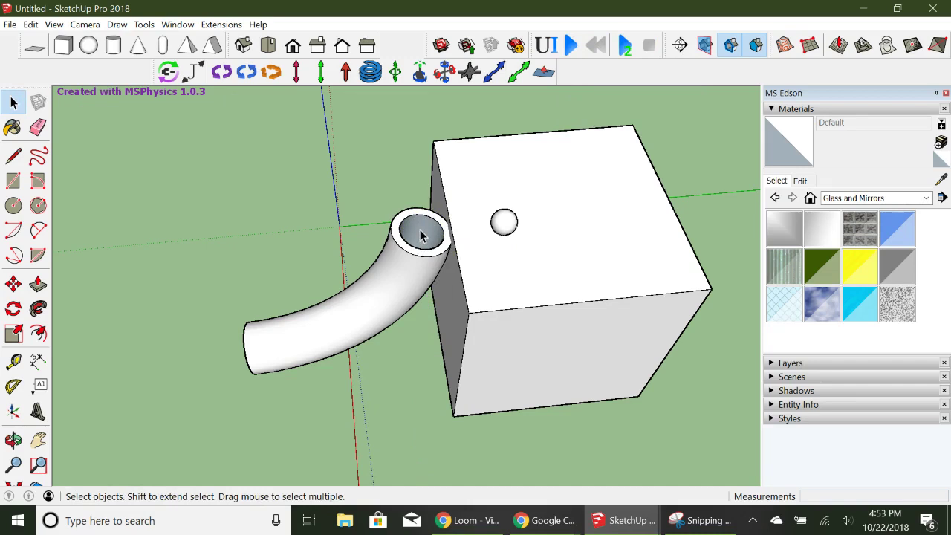
# Step: Reverse the tube's inner wall face back to its original orientation and leave the group
pyautogui.doubleClick(420, 235)
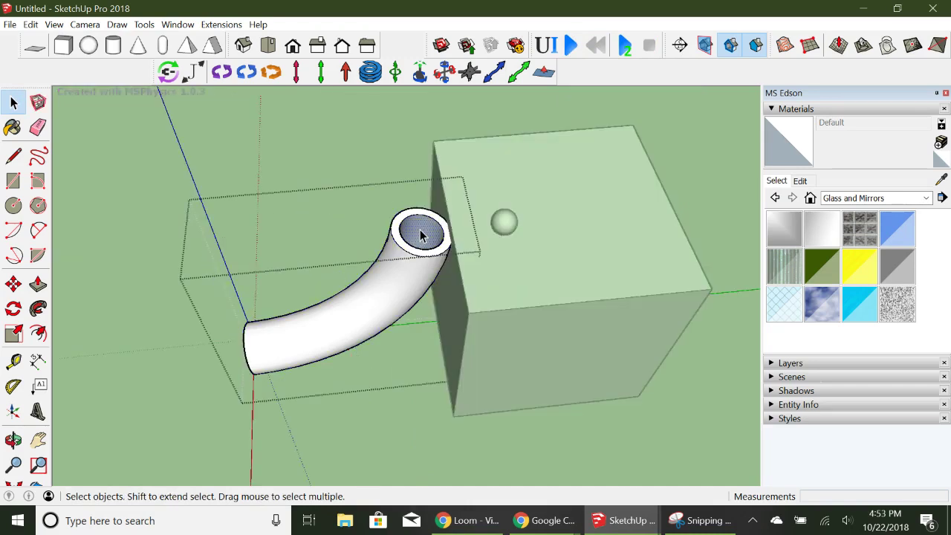
pyautogui.rightClick(420, 235)
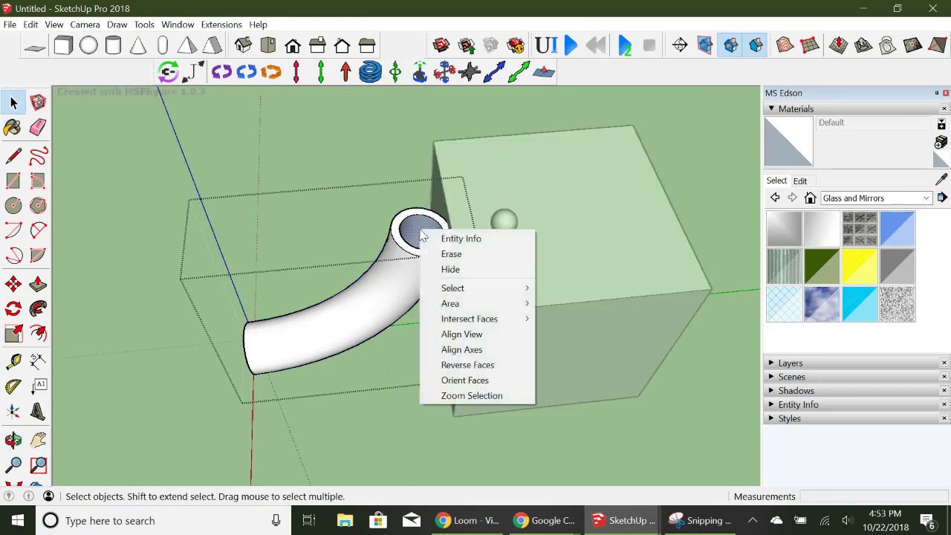
pyautogui.click(487, 366)
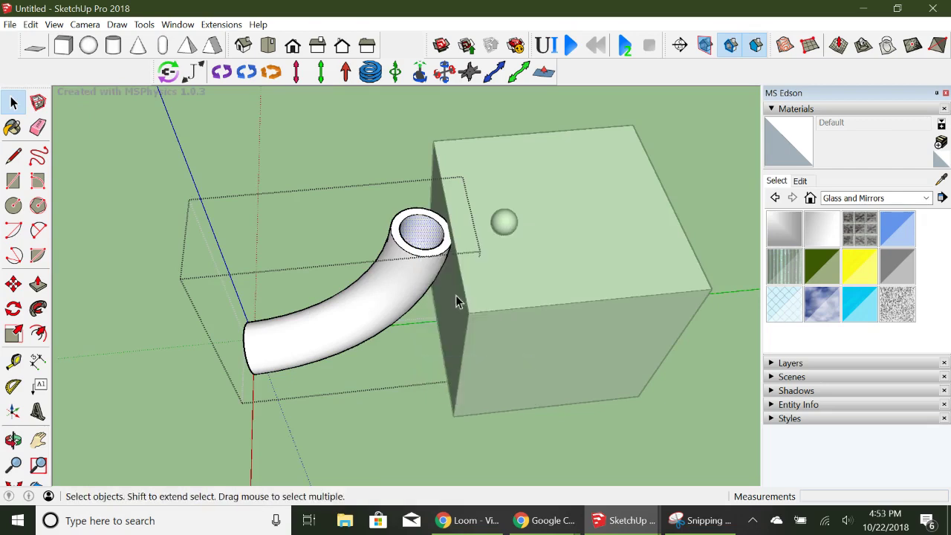
pyautogui.click(414, 135)
# Step: Rerun the simulation with the restored inner wall, move the sphere into the tube's upper opening, and reset
pyautogui.click(572, 46)
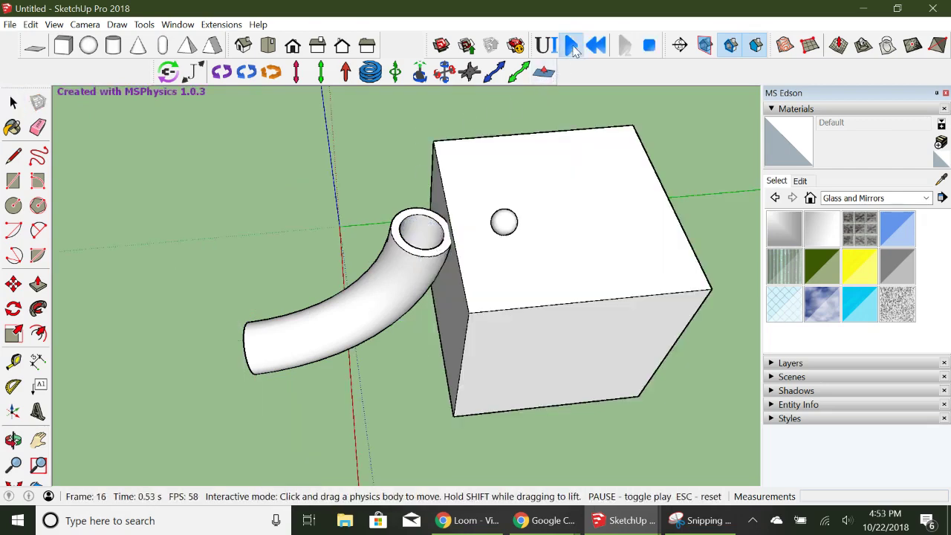
pyautogui.moveTo(512, 226); pyautogui.dragTo(437, 217)
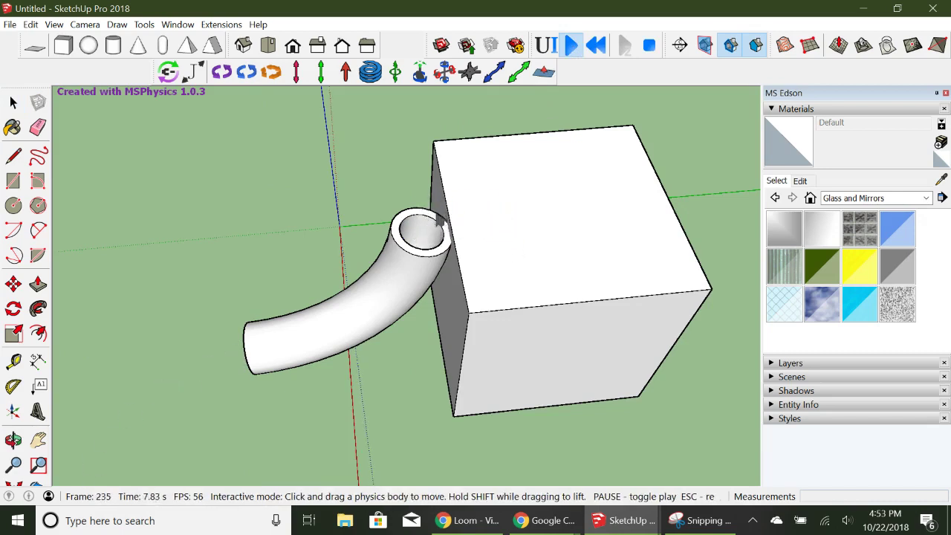
pyautogui.click(596, 46)
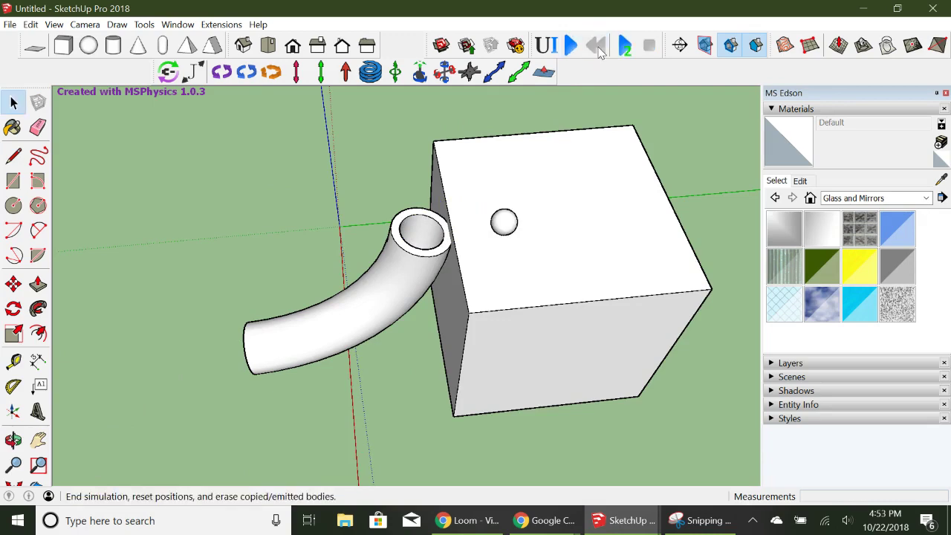
# Step: Close the side tray and frame the view on the tube's lower opening and the empty space beside it
pyautogui.click(945, 93)
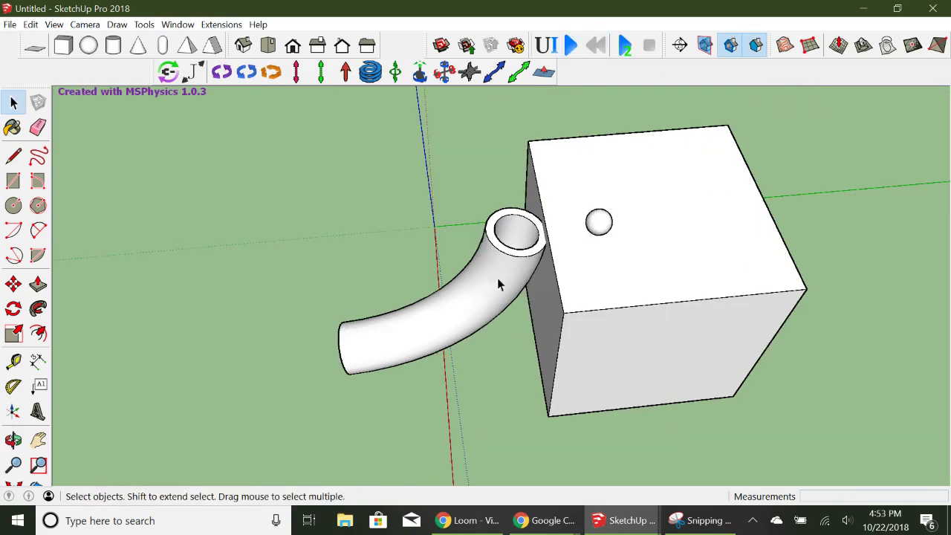
pyautogui.click(13, 440)
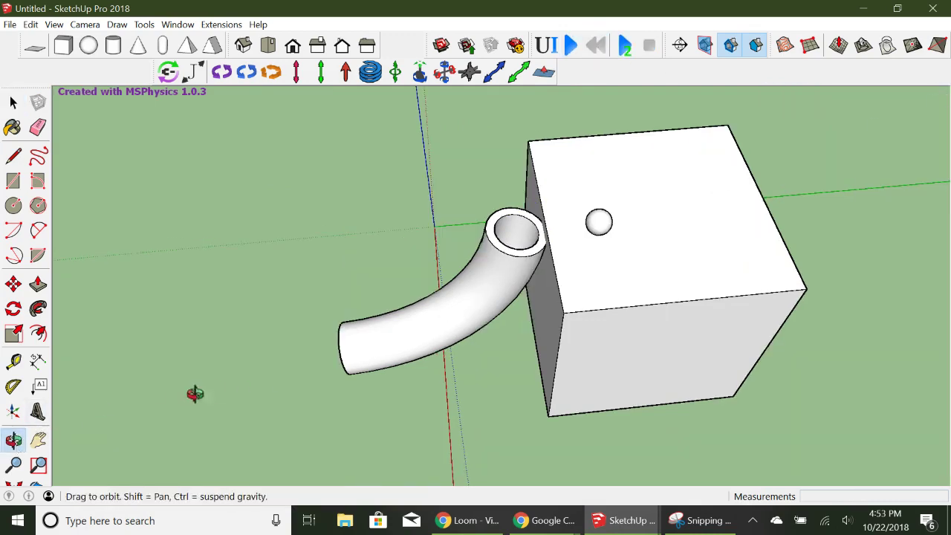
pyautogui.moveTo(194, 394); pyautogui.dragTo(395, 244)
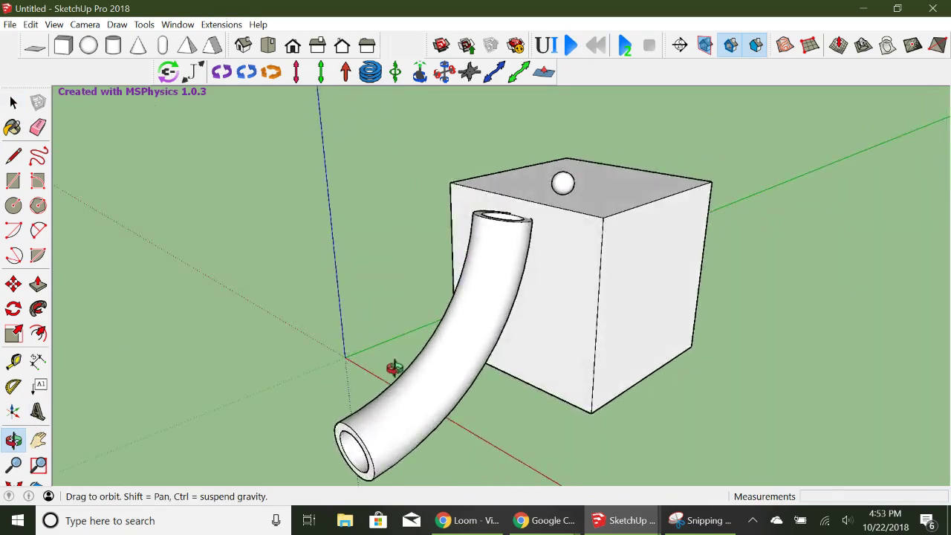
pyautogui.moveTo(390, 365); pyautogui.dragTo(392, 364)
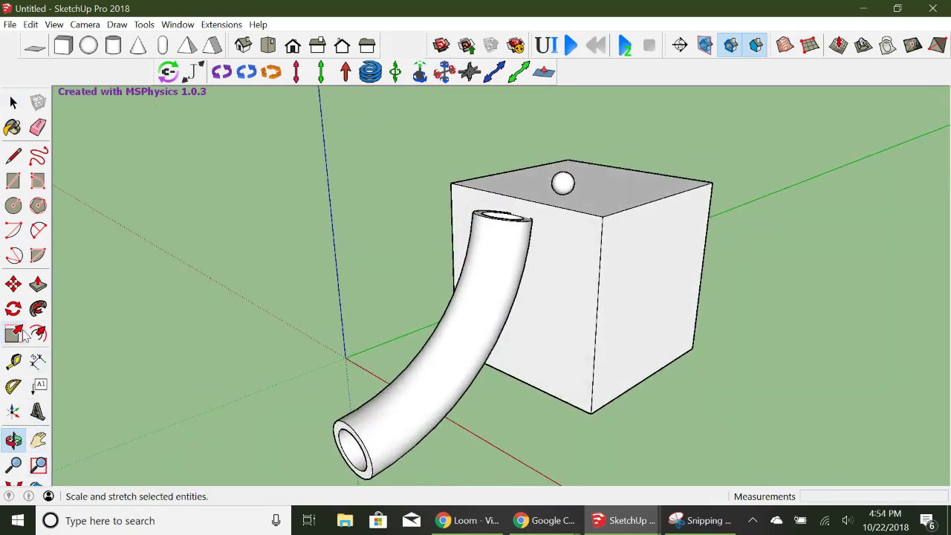
pyautogui.click(38, 440)
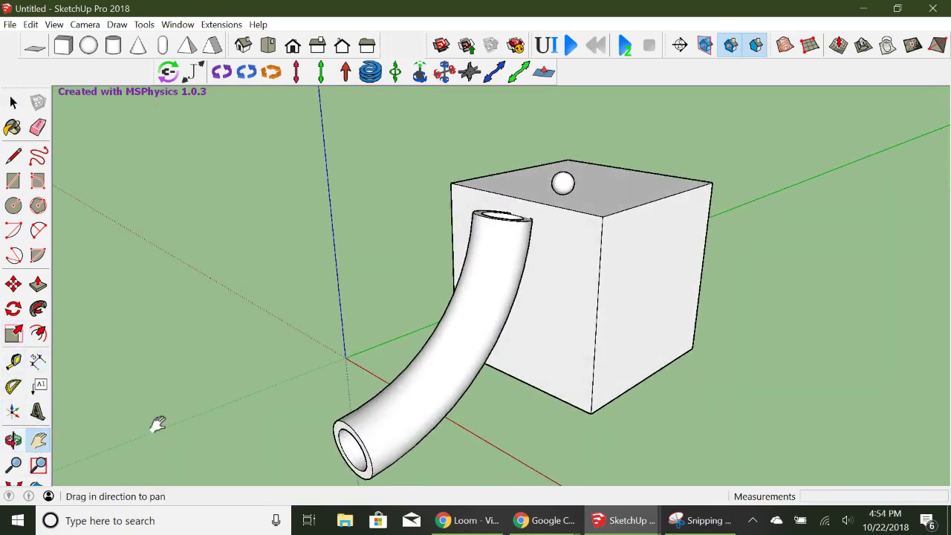
pyautogui.moveTo(155, 423); pyautogui.dragTo(137, 240)
pyautogui.moveTo(314, 303); pyautogui.dragTo(245, 281)
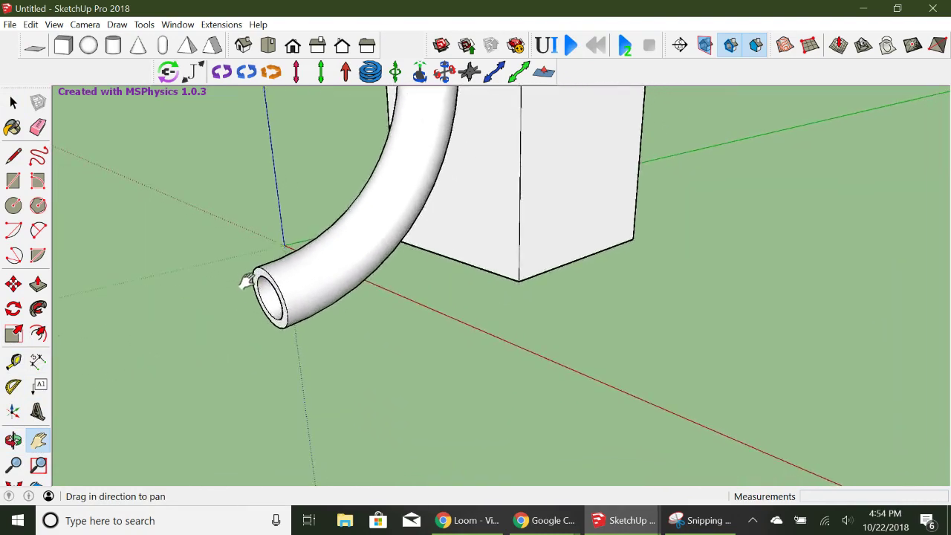
pyautogui.click(14, 440)
pyautogui.moveTo(230, 350); pyautogui.dragTo(165, 358)
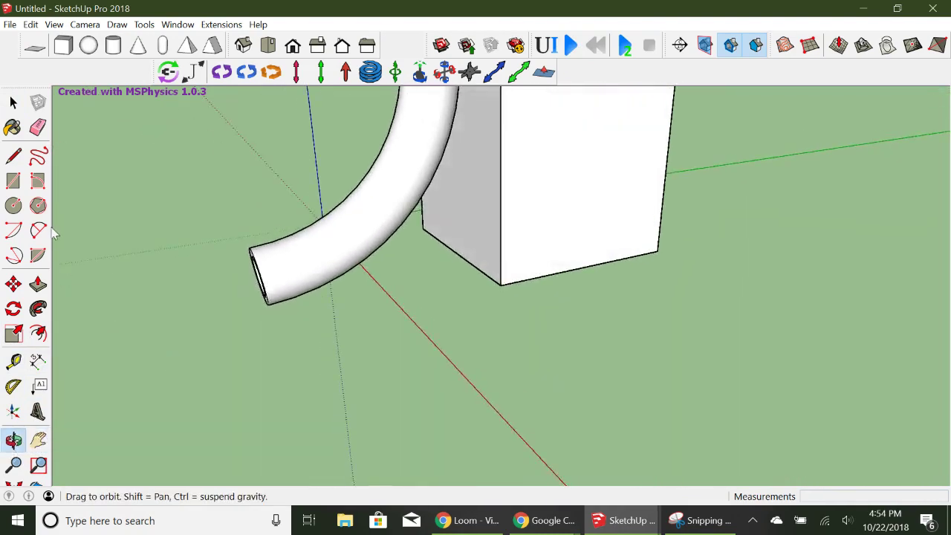
pyautogui.click(13, 180)
pyautogui.click(97, 367)
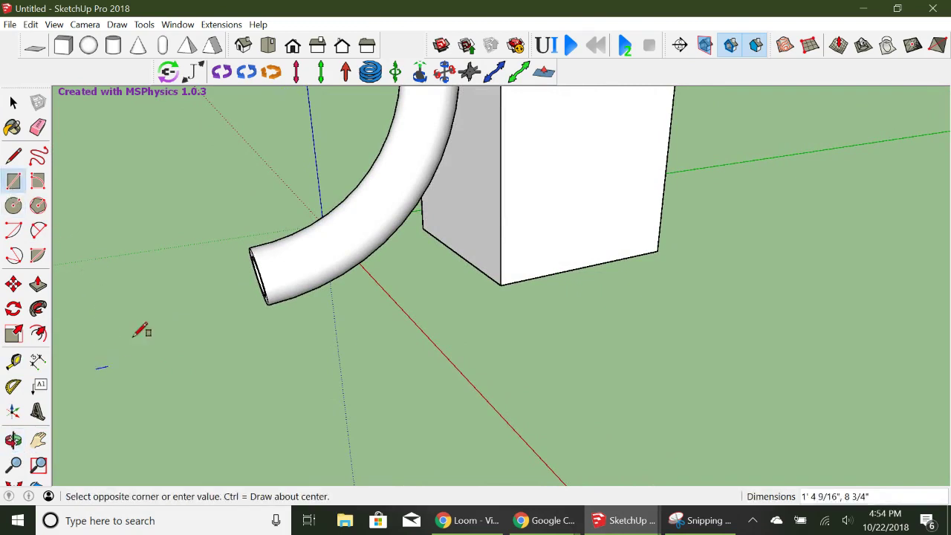
pyautogui.click(174, 264)
pyautogui.hotkey('ctrl', 'z')
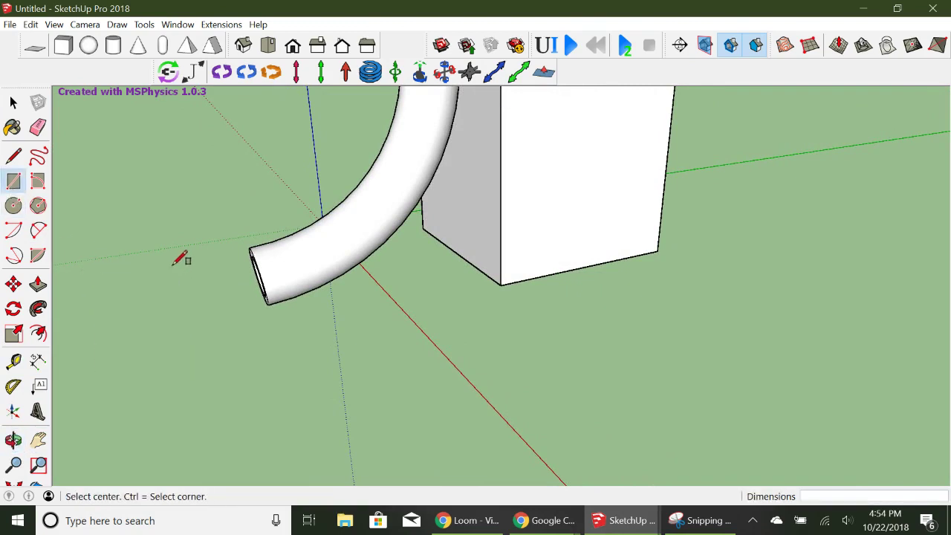
# Step: Draw a vertical square from its center, about 3' 11 1/4" per side and perpendicular to the red axis, beside the tube's exit
pyautogui.keyDown('ctrl'); pyautogui.click(110, 352); pyautogui.keyUp('ctrl')
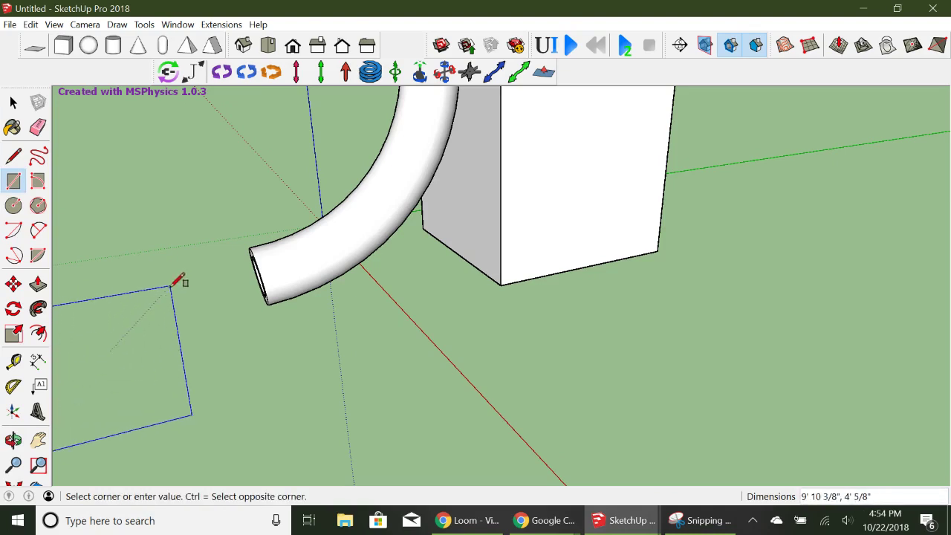
pyautogui.press('shift')
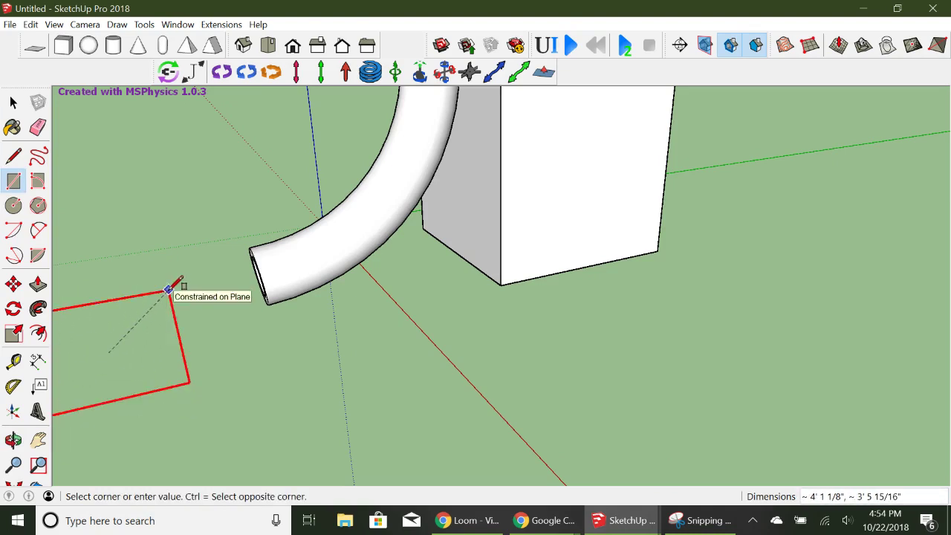
pyautogui.press('Left')
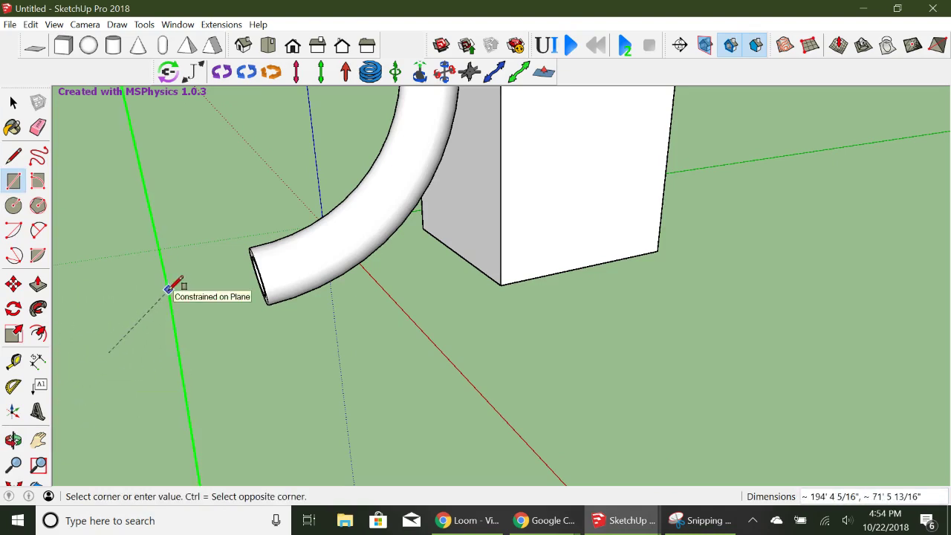
pyautogui.press('Right')
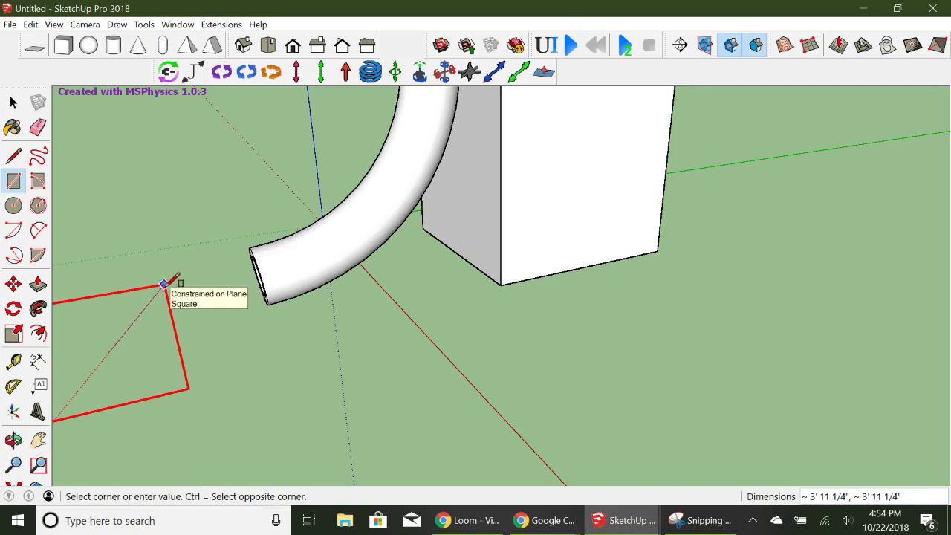
pyautogui.click(164, 285)
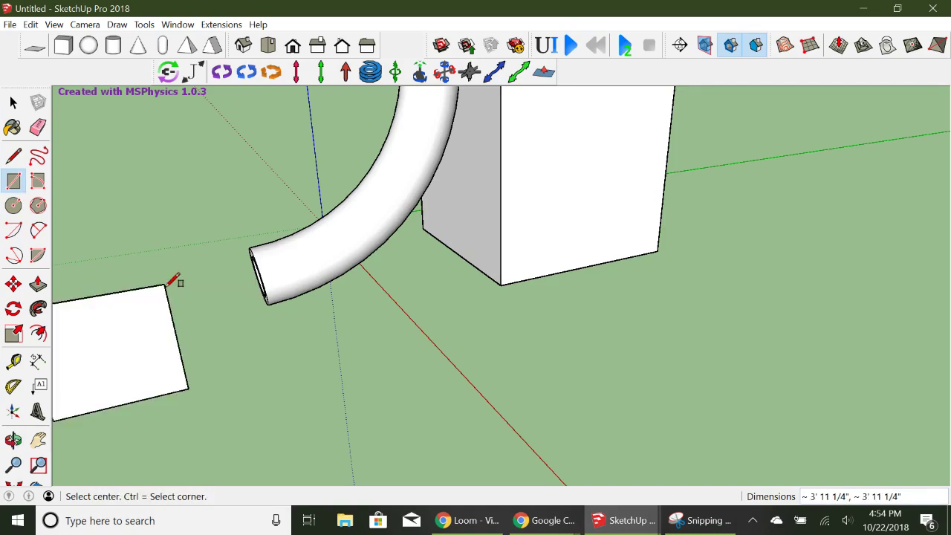
# Step: Draw an arc on the square from its lower corner farthest from the tube to its upper edge, with a bulge of about 10 3/16"
pyautogui.click(38, 440)
pyautogui.moveTo(98, 387); pyautogui.dragTo(185, 280)
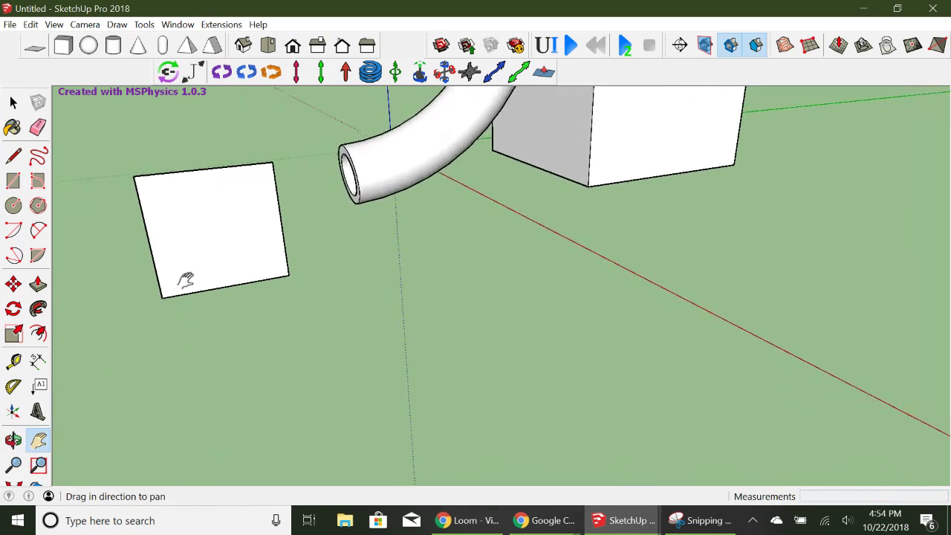
pyautogui.click(39, 231)
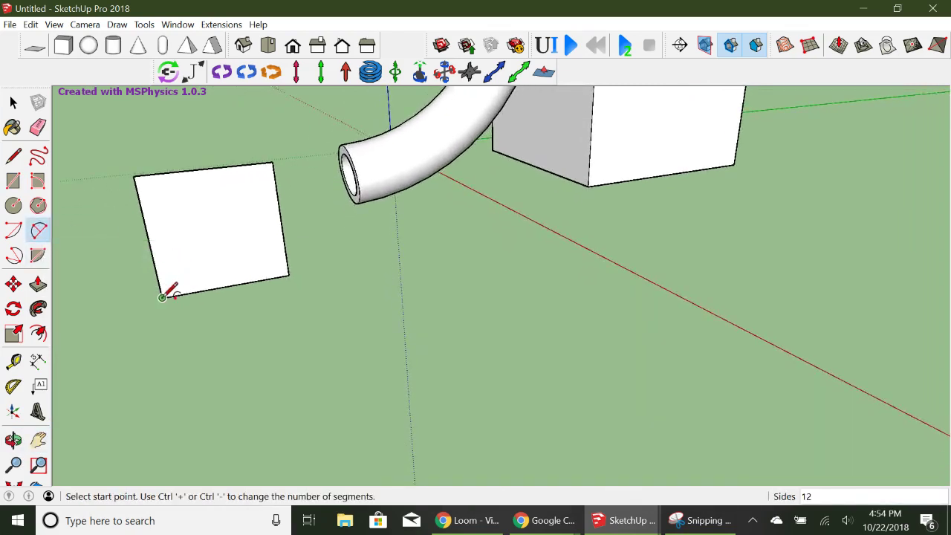
pyautogui.click(162, 297)
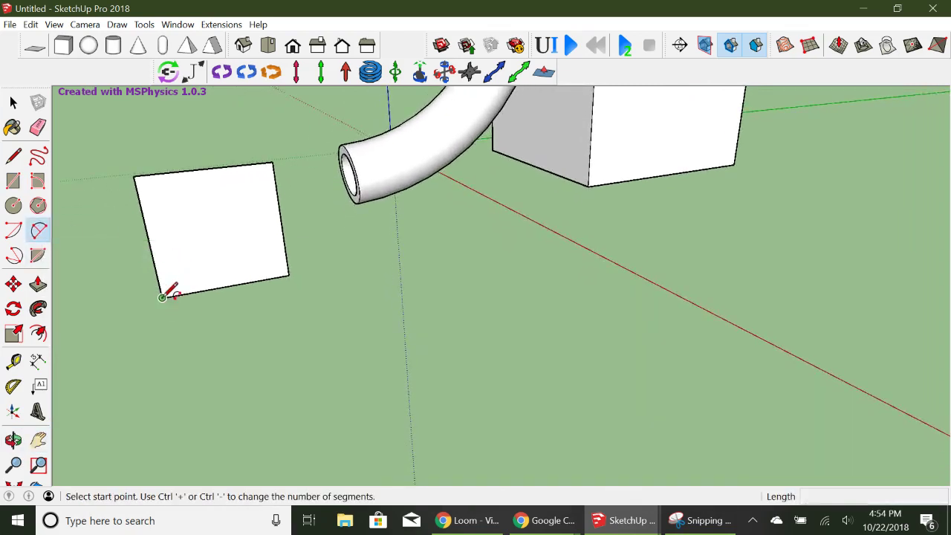
pyautogui.click(255, 162)
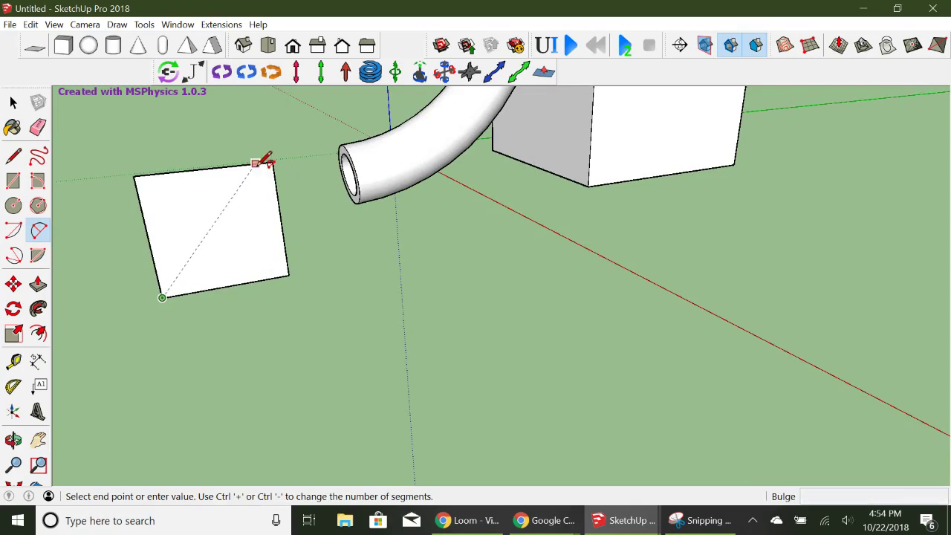
pyautogui.click(255, 214)
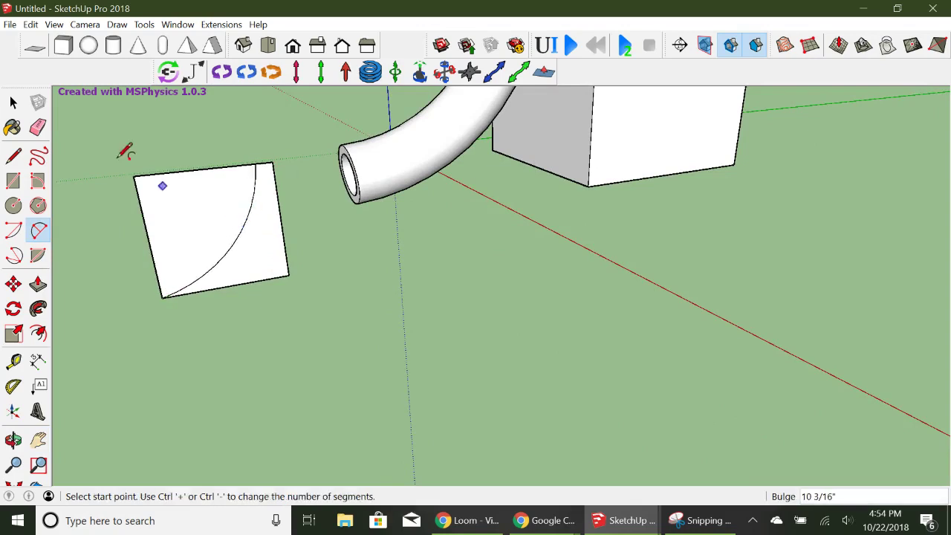
pyautogui.click(12, 102)
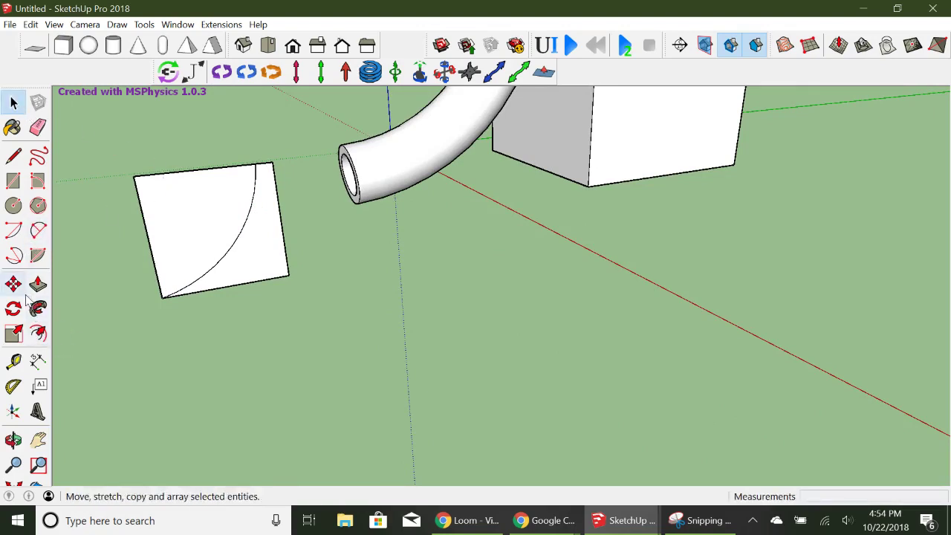
# Step: Draw a second arc inside the first, from the square's side edge to its upper edge, with a bulge of about 8 9/16"
pyautogui.click(39, 230)
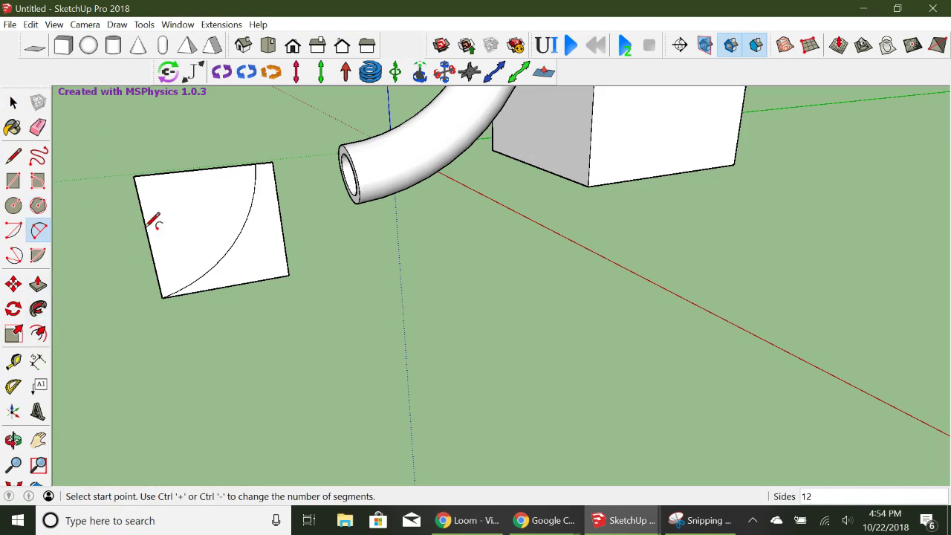
pyautogui.click(156, 273)
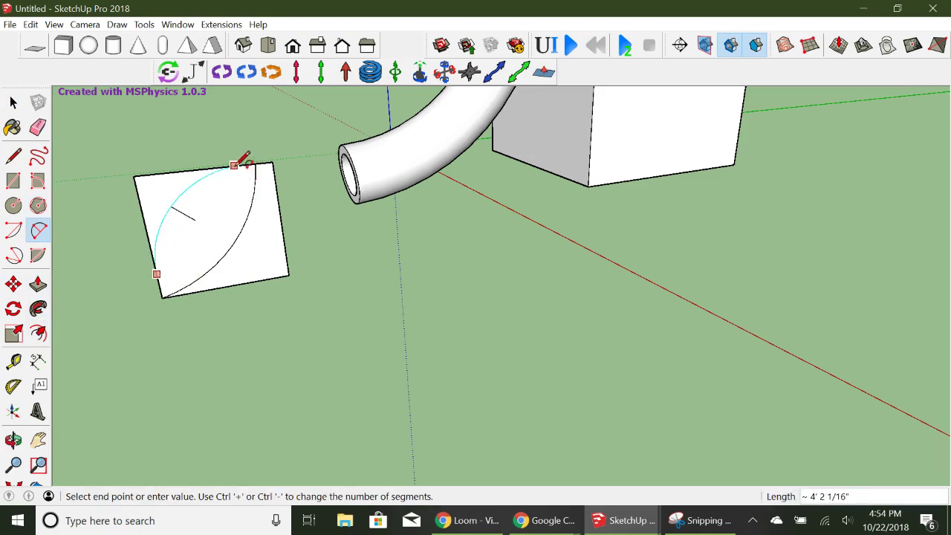
pyautogui.click(234, 165)
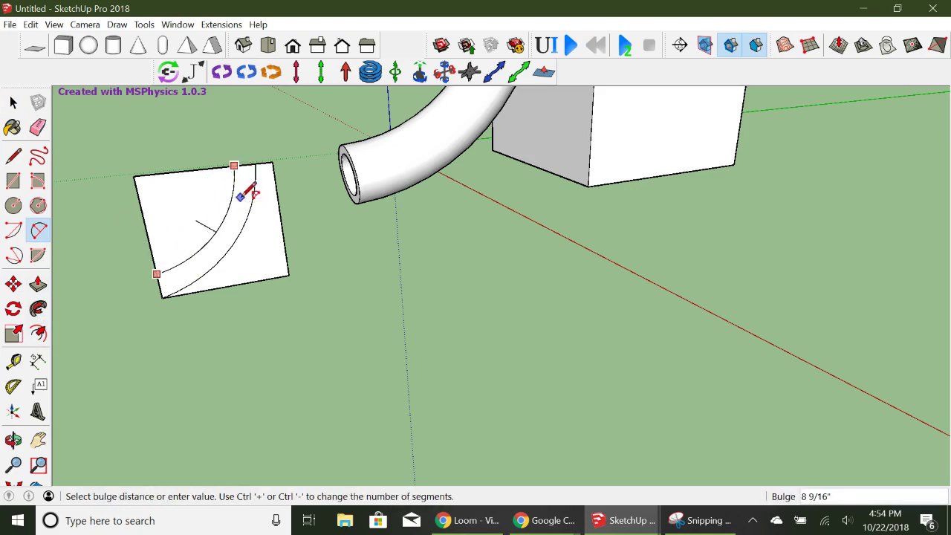
pyautogui.click(252, 193)
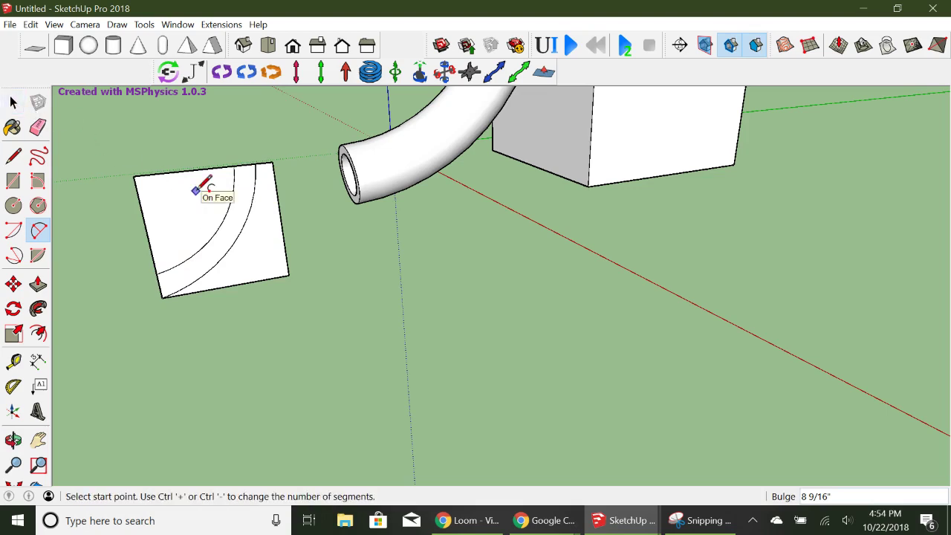
# Step: Erase the square's faces and leftover edges outside the two arcs, keeping only the curved strip between them
pyautogui.click(13, 103)
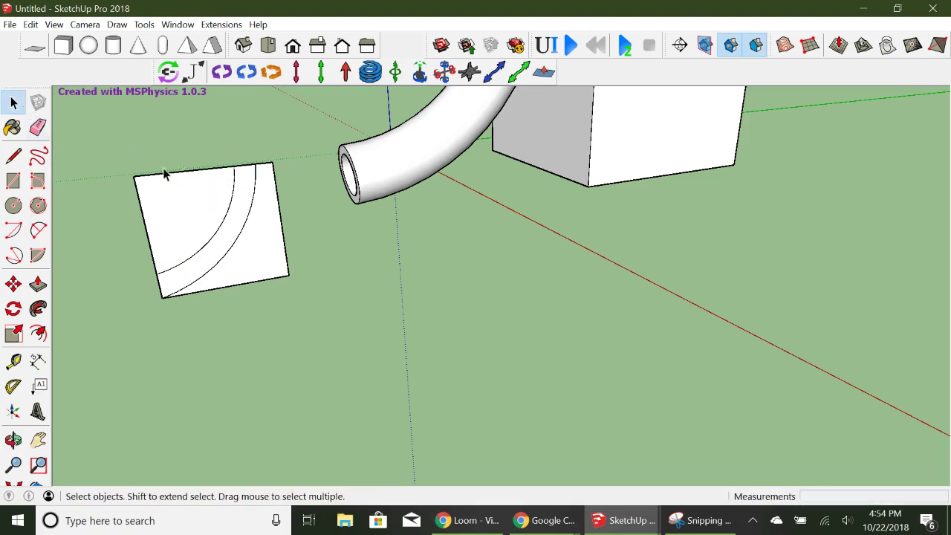
pyautogui.moveTo(164, 173); pyautogui.dragTo(118, 227)
pyautogui.rightClick(173, 196)
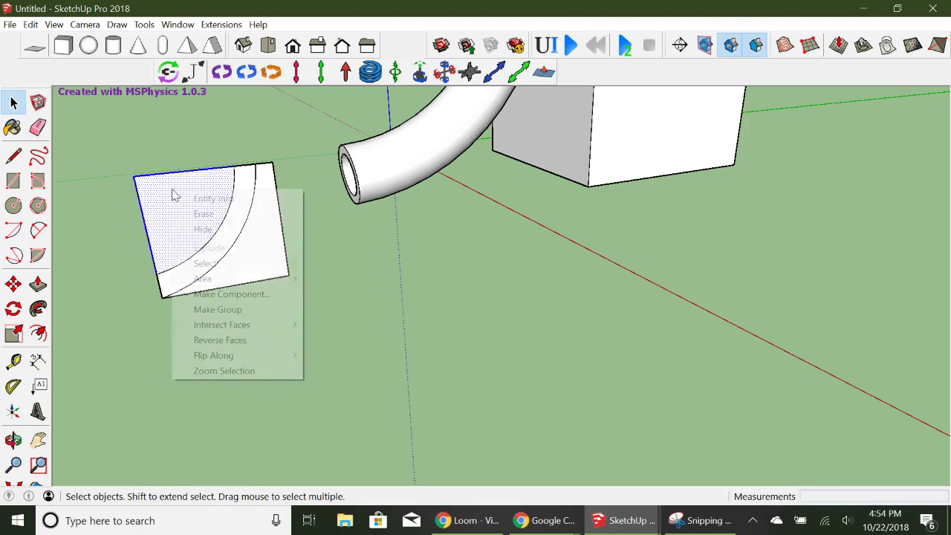
pyautogui.click(224, 214)
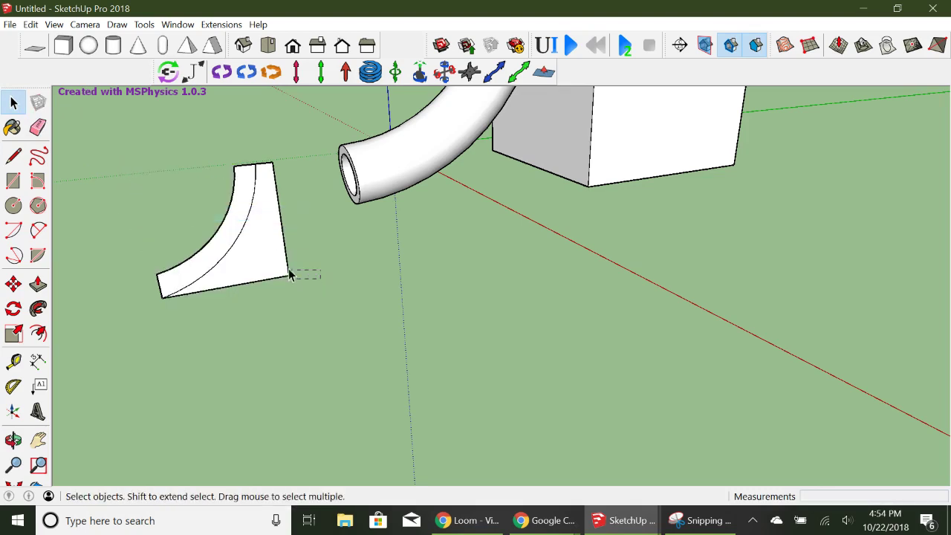
pyautogui.moveTo(290, 275); pyautogui.dragTo(268, 261)
pyautogui.rightClick(266, 258)
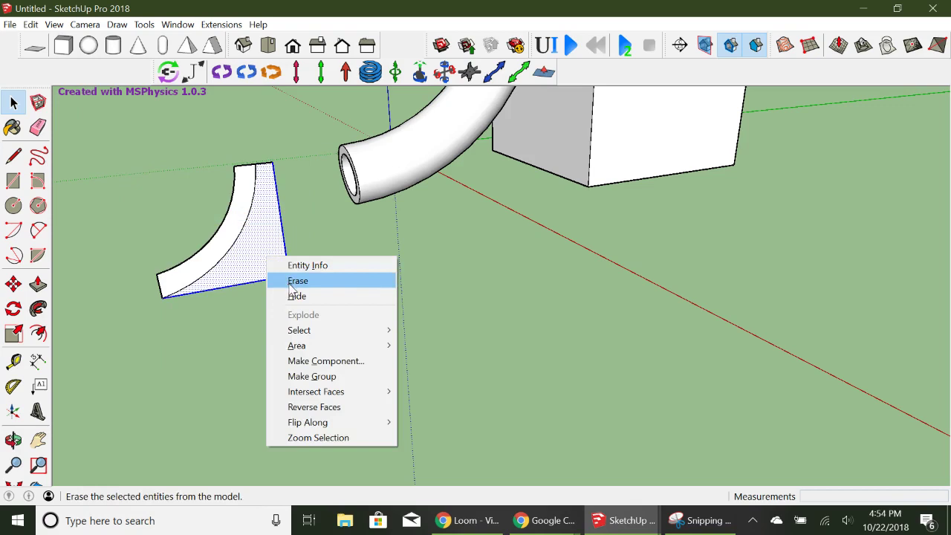
pyautogui.click(291, 283)
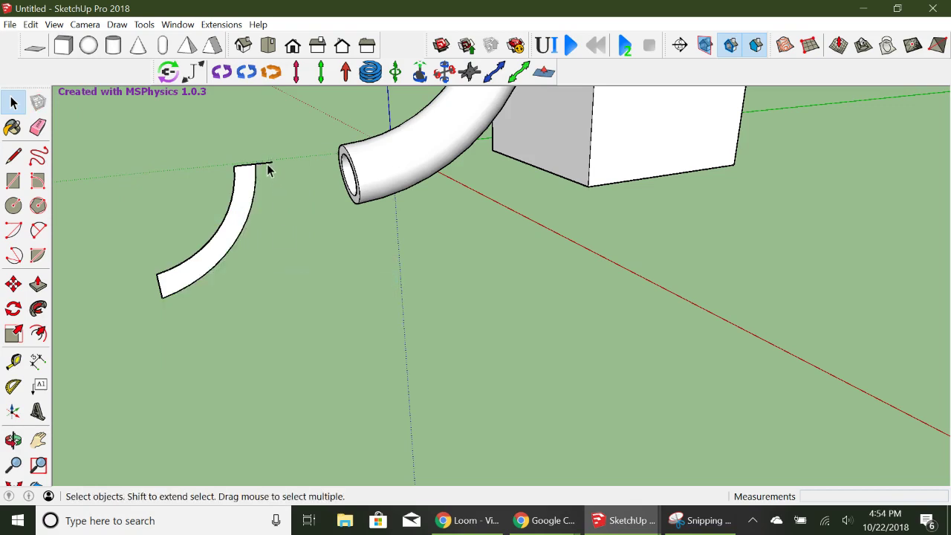
pyautogui.rightClick(268, 170)
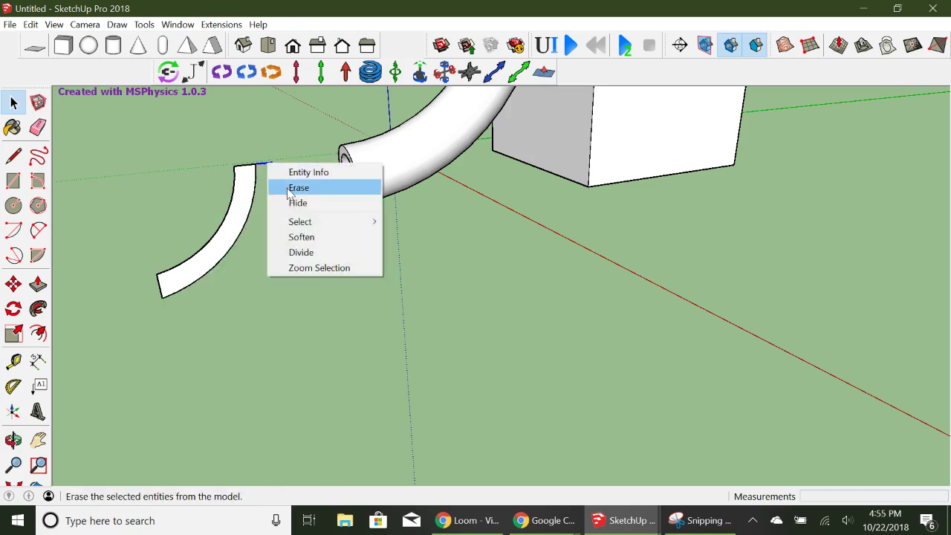
pyautogui.click(291, 188)
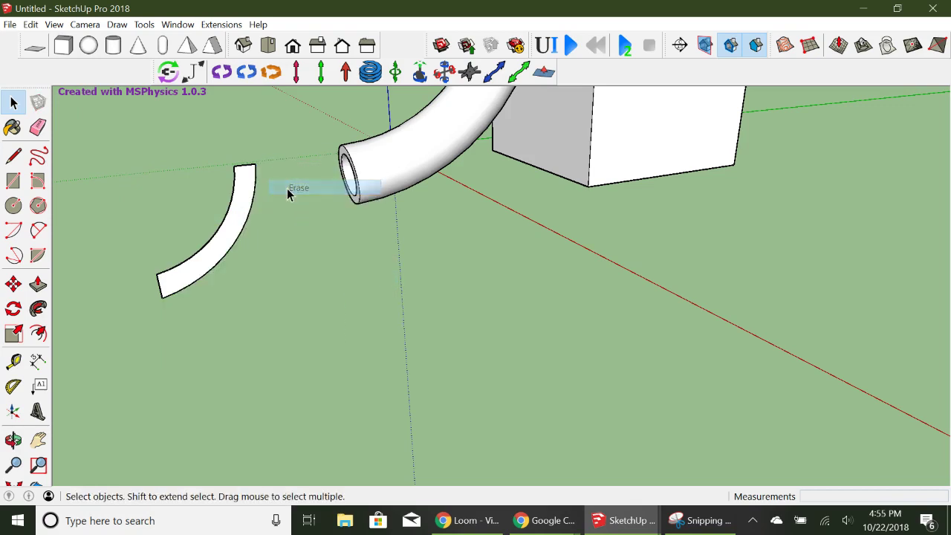
pyautogui.click(13, 205)
pyautogui.click(162, 298)
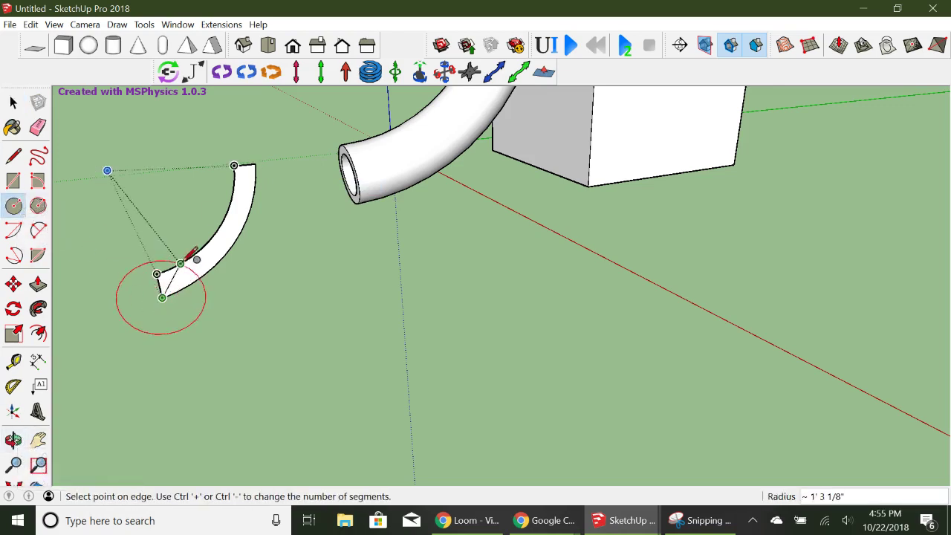
pyautogui.click(186, 259)
pyautogui.hotkey('ctrl', 'z')
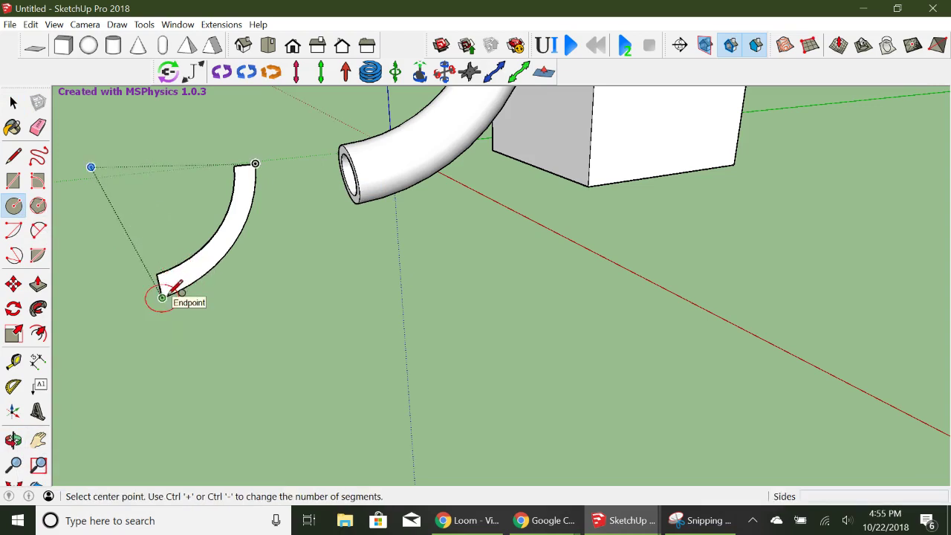
# Step: Draw a horizontal circle with a radius of about 11 3/4" centered on the lowest corner of the curved strip
pyautogui.press('Left')
pyautogui.press('Up')
pyautogui.click(171, 293)
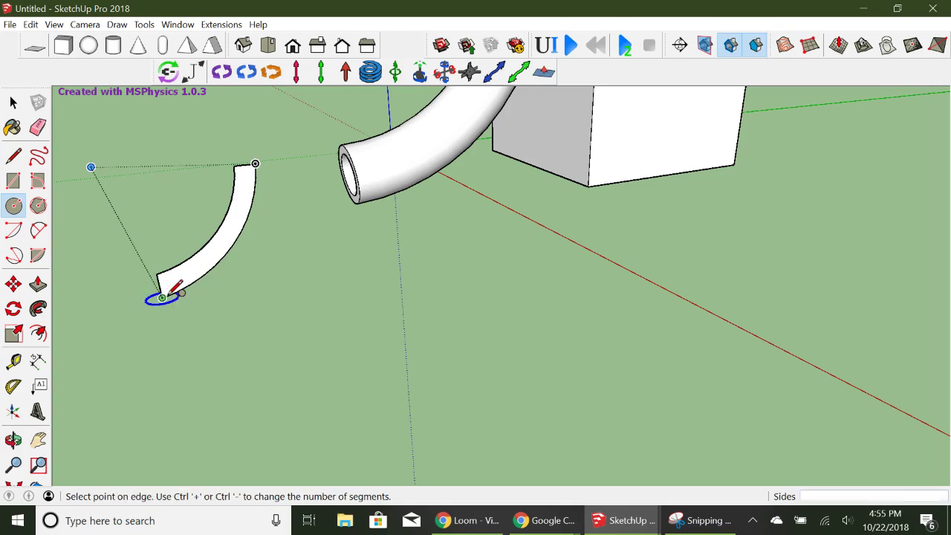
pyautogui.click(206, 292)
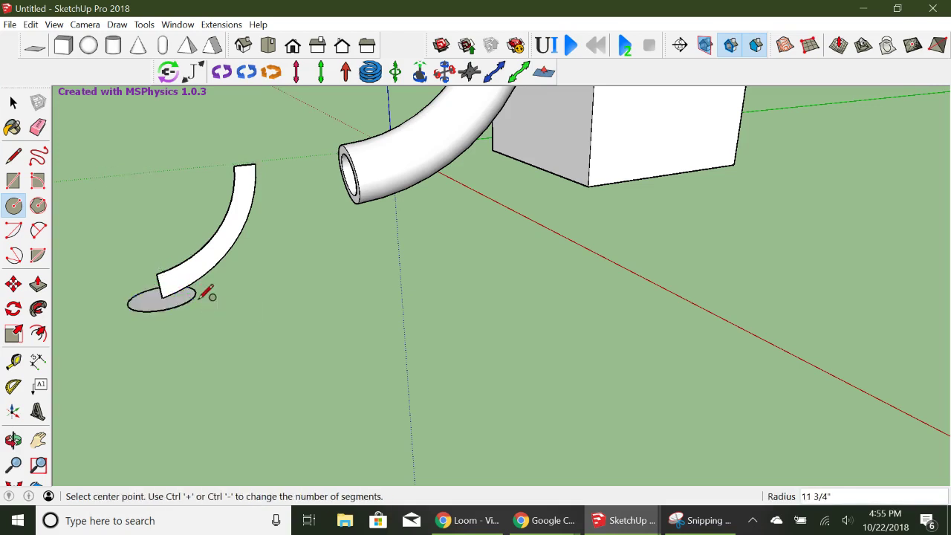
# Step: Revolve the curved strip around the horizontal circle with Follow Me to form a bowl
pyautogui.click(13, 104)
pyautogui.click(12, 104)
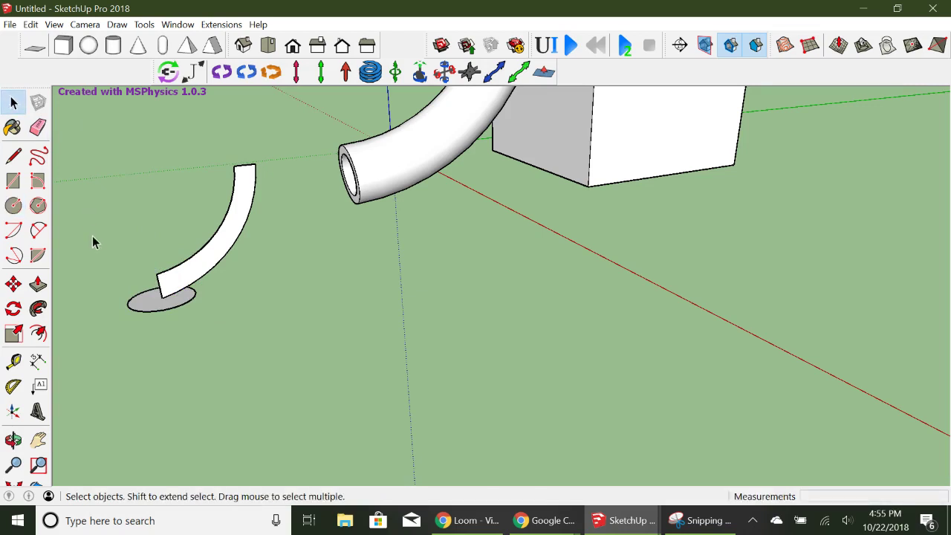
pyautogui.click(145, 315)
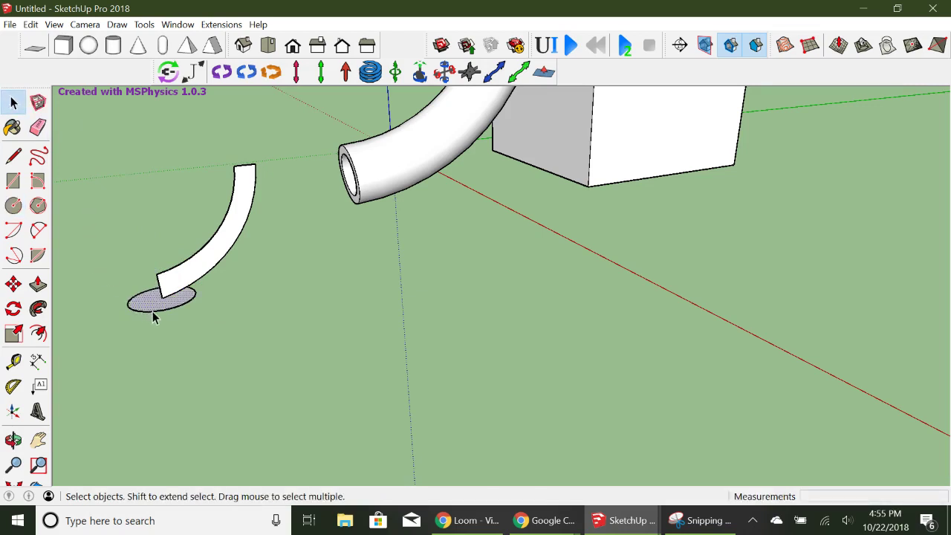
pyautogui.click(153, 312)
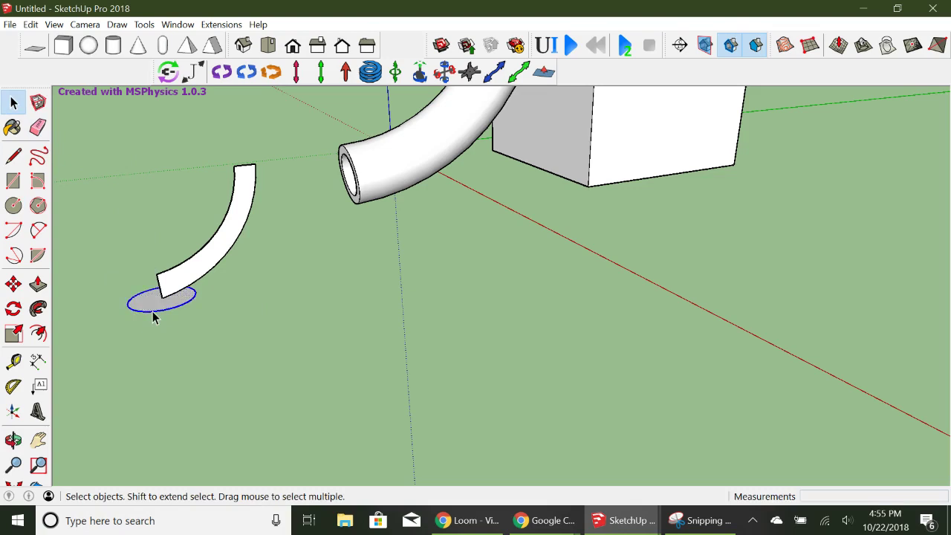
pyautogui.click(38, 308)
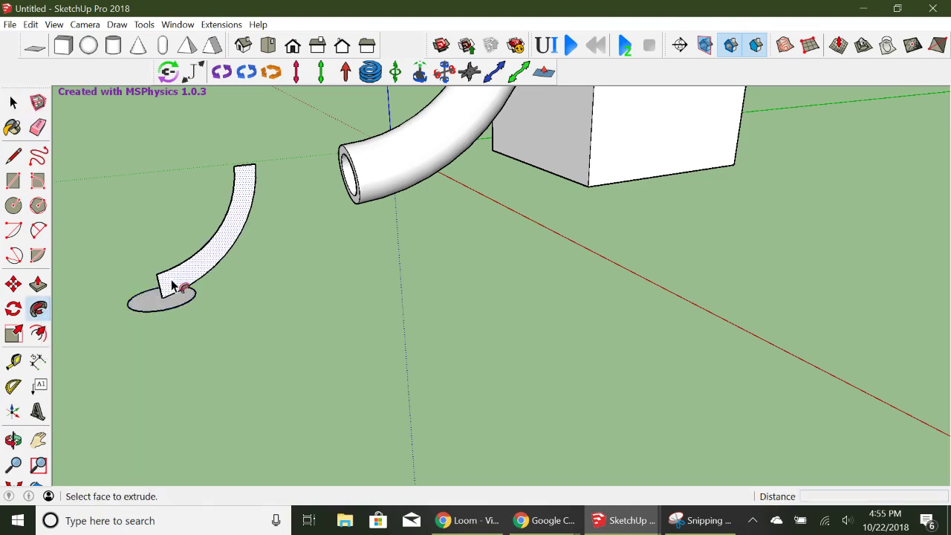
pyautogui.moveTo(172, 287); pyautogui.dragTo(178, 284)
# Step: Erase the leftover path circle beneath the bowl
pyautogui.click(13, 103)
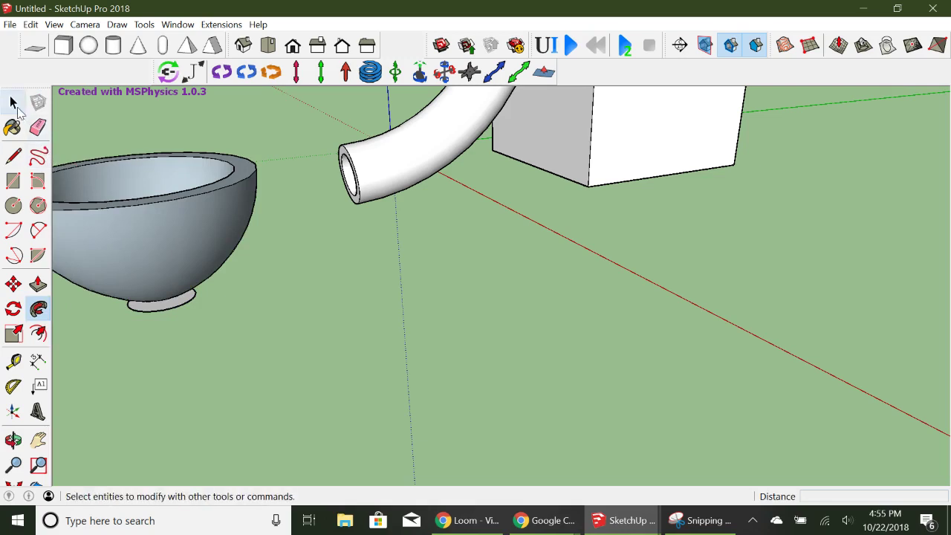
pyautogui.rightClick(158, 317)
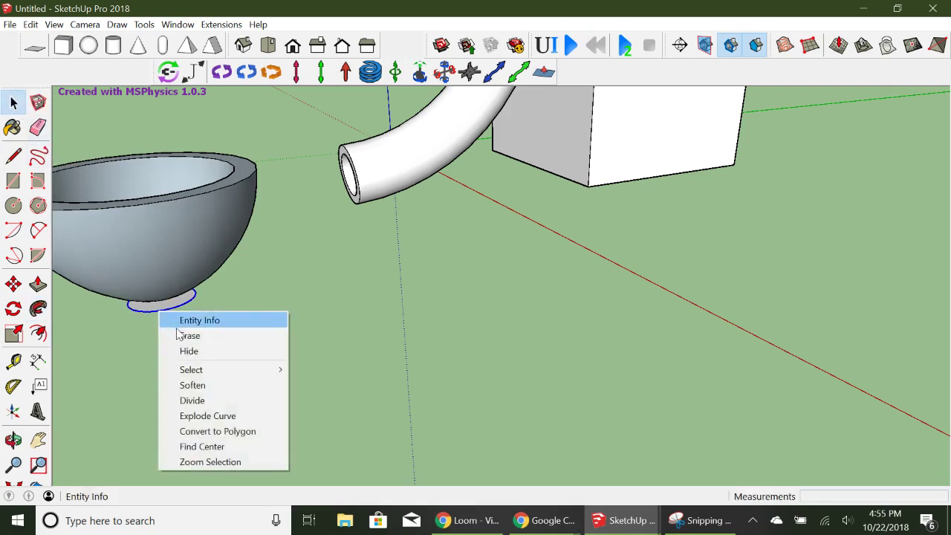
pyautogui.click(184, 336)
# Step: Select all the connected geometry of the bowl and make it a group
pyautogui.tripleClick(161, 237)
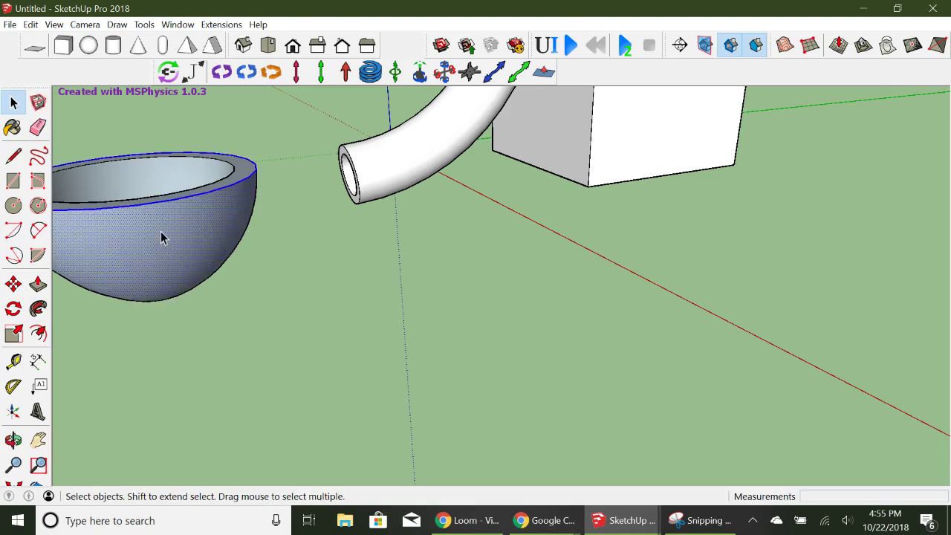
pyautogui.rightClick(161, 232)
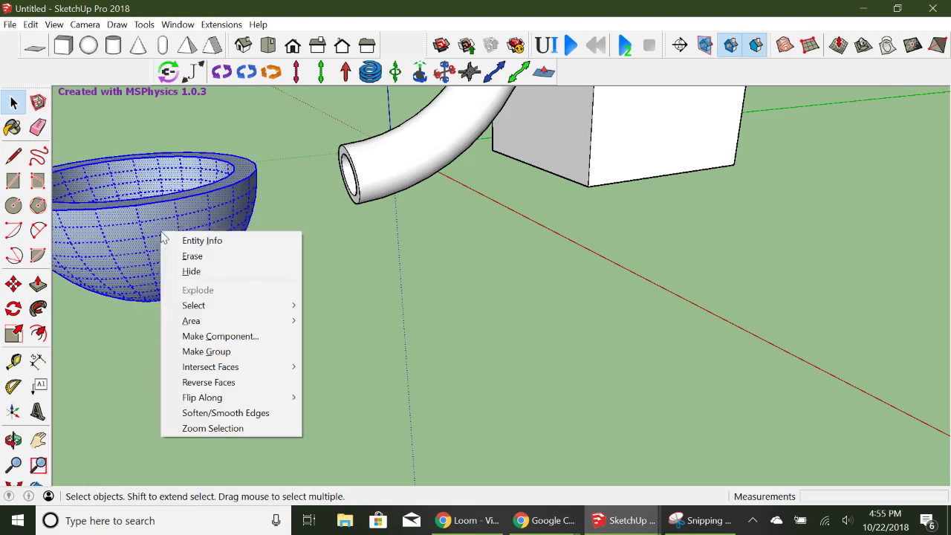
pyautogui.click(214, 352)
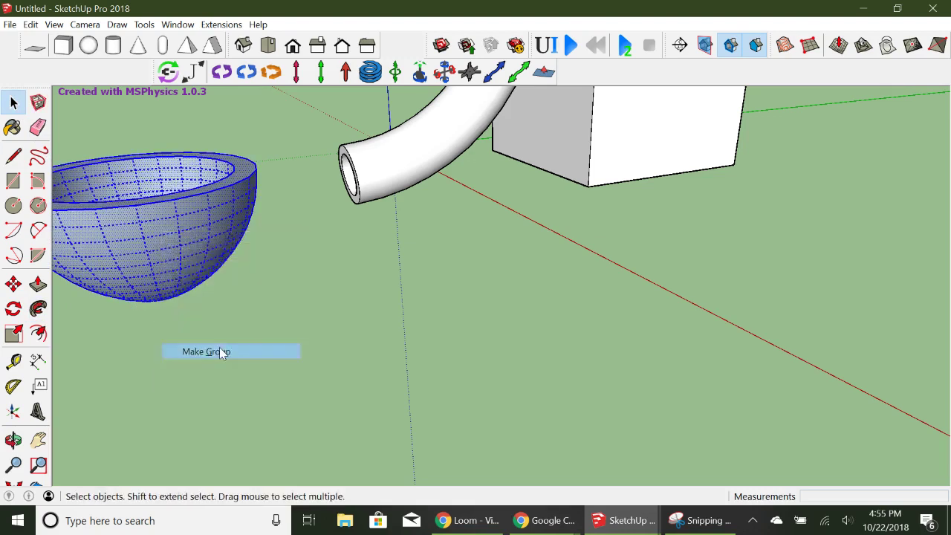
# Step: Set the bowl group's MSPhysics shape to Static Mesh and clear the selection
pyautogui.rightClick(204, 234)
pyautogui.moveTo(291, 462)
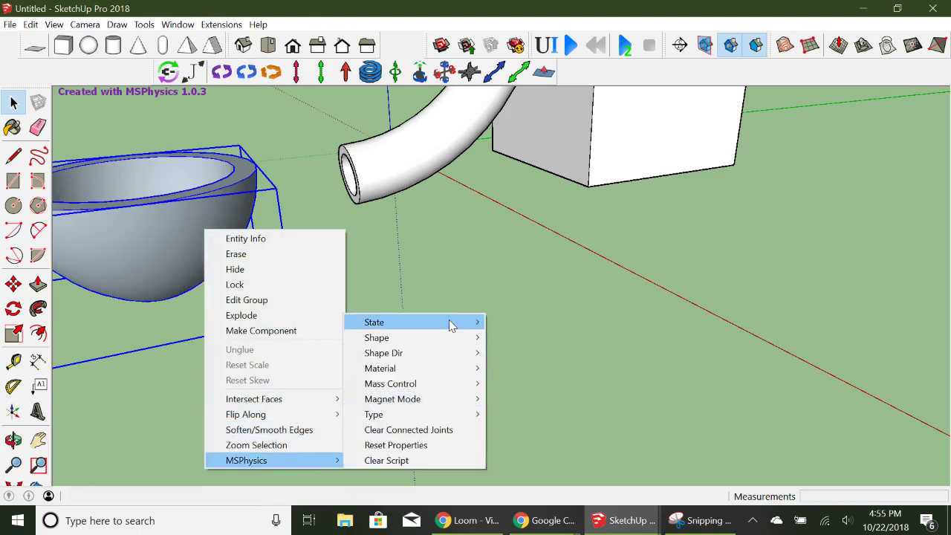
pyautogui.moveTo(450, 322)
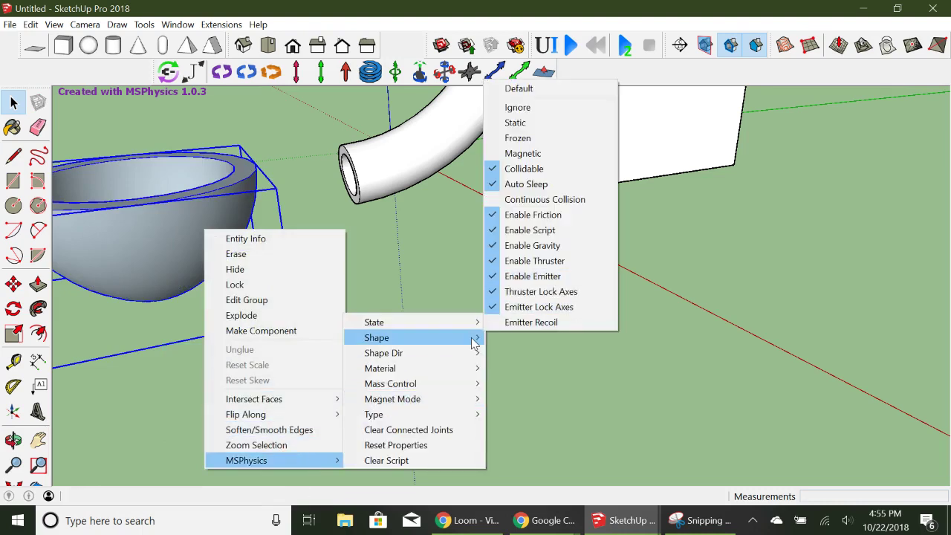
pyautogui.moveTo(416, 337)
pyautogui.click(519, 495)
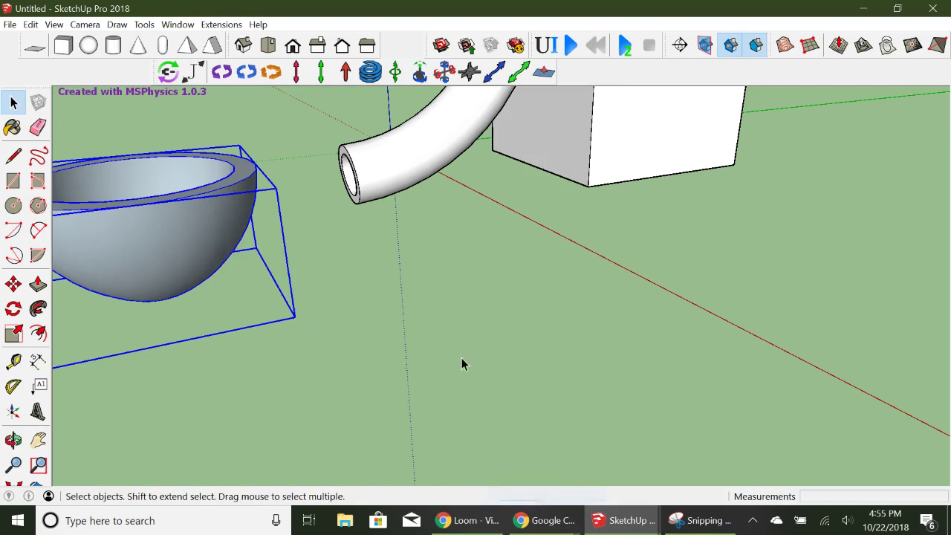
pyautogui.click(455, 326)
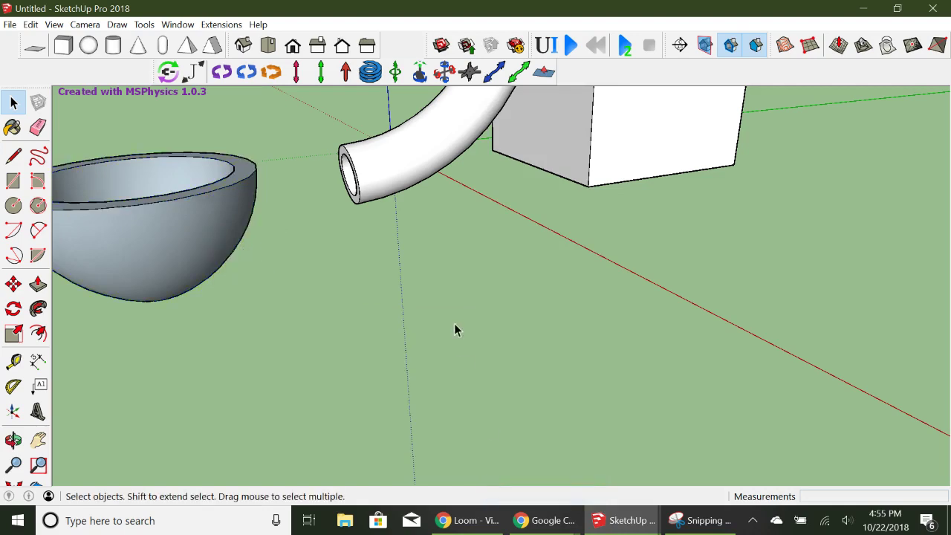
# Step: Move the bowl along the green axis until its rim is close to the tube's lower end
pyautogui.click(14, 284)
pyautogui.click(249, 163)
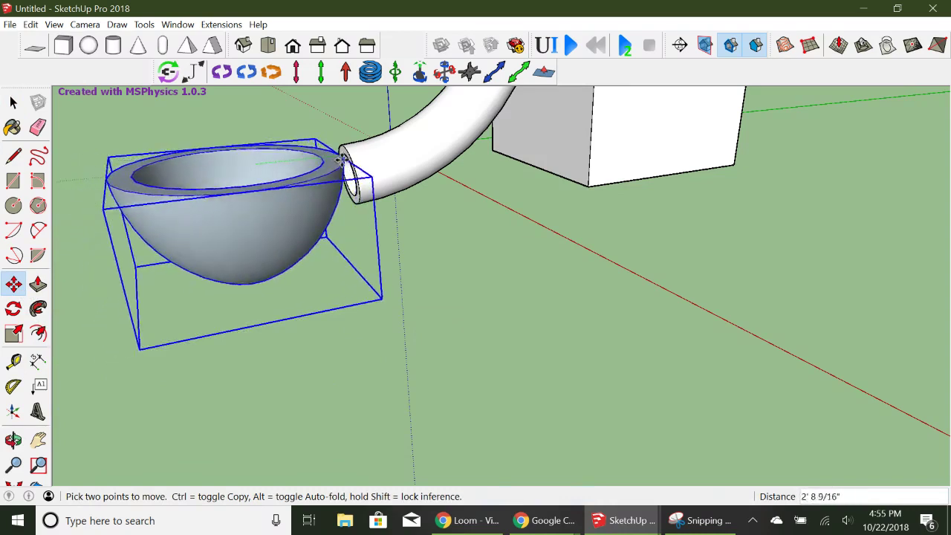
pyautogui.click(346, 160)
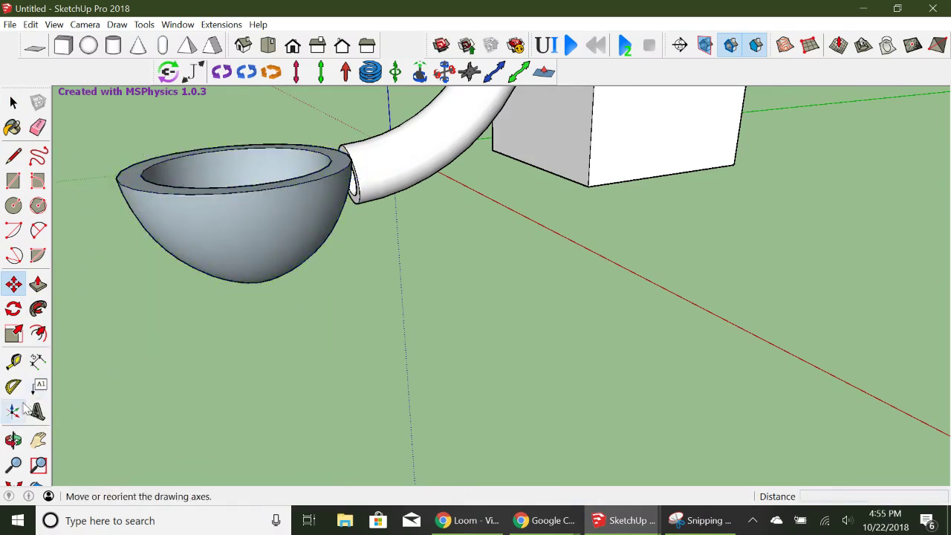
# Step: Move the bowl sideways along the red axis to line it up with the tube's exit opening
pyautogui.click(13, 439)
pyautogui.moveTo(275, 251); pyautogui.dragTo(378, 331)
pyautogui.click(14, 288)
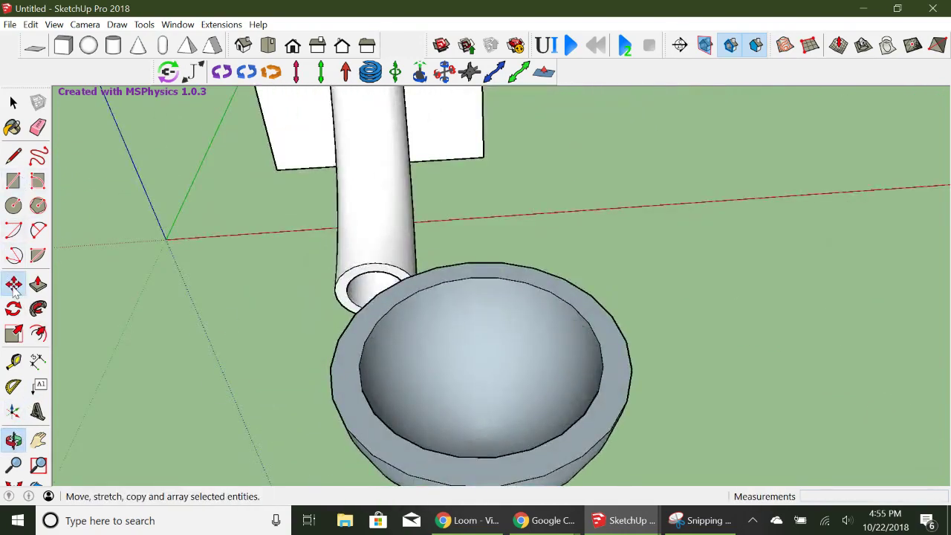
pyautogui.click(433, 313)
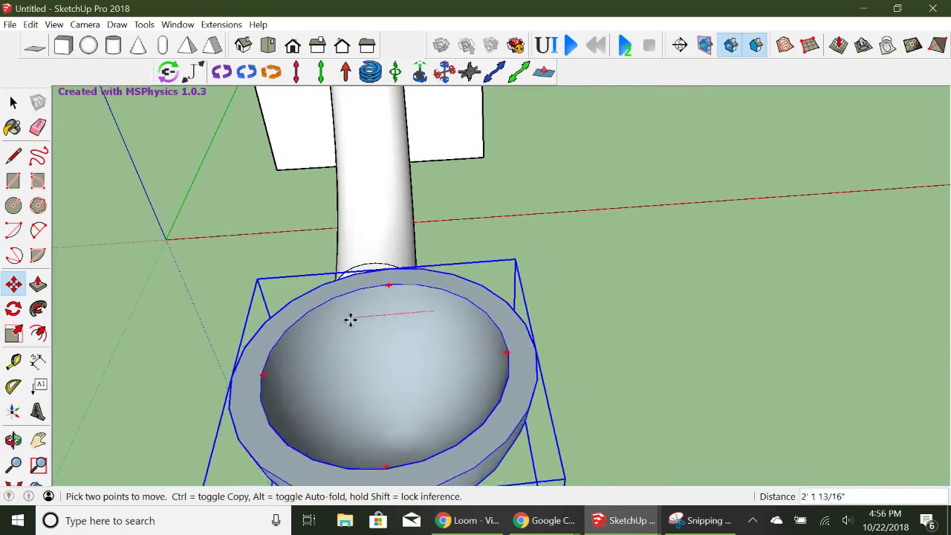
pyautogui.click(334, 320)
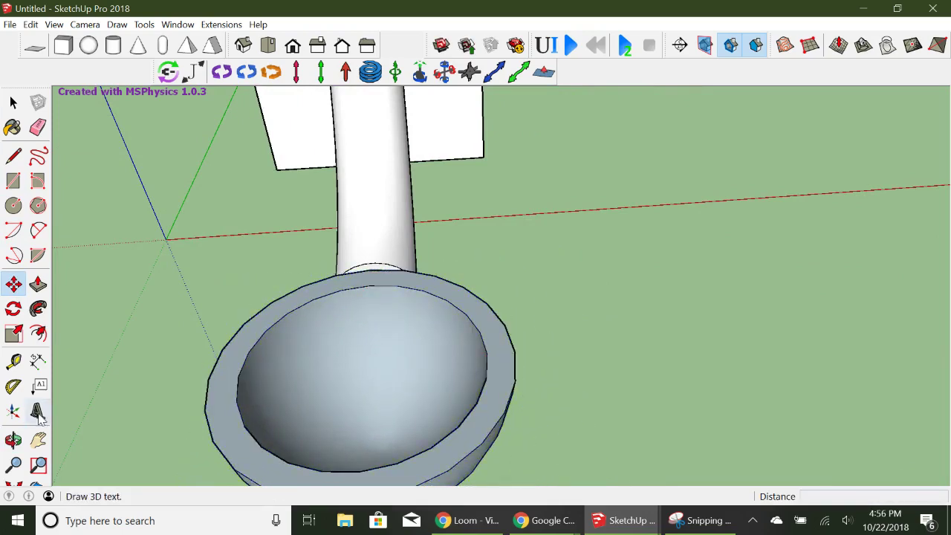
# Step: Lower the bowl about 3' 5 1/2" along the blue axis so its rim sits below the tube's exit
pyautogui.click(13, 440)
pyautogui.moveTo(271, 371); pyautogui.dragTo(177, 229)
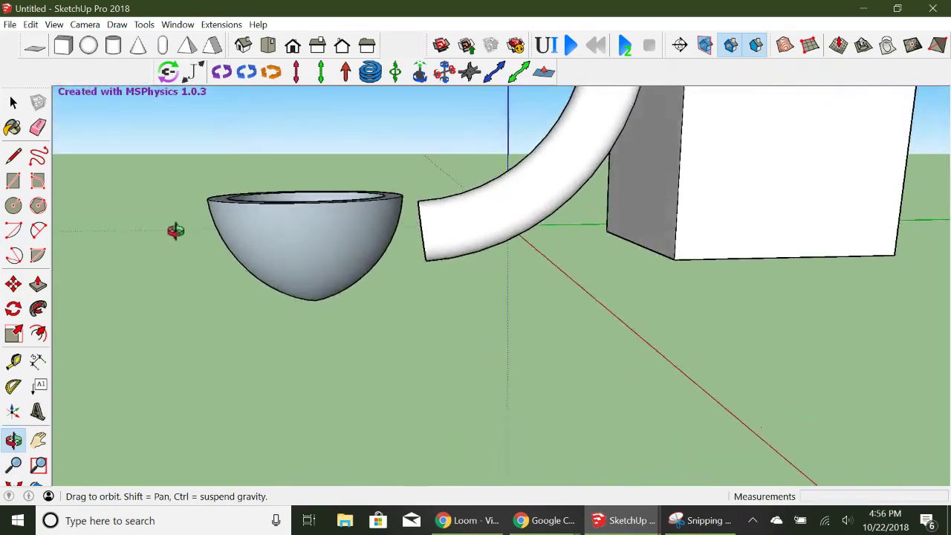
pyautogui.click(15, 284)
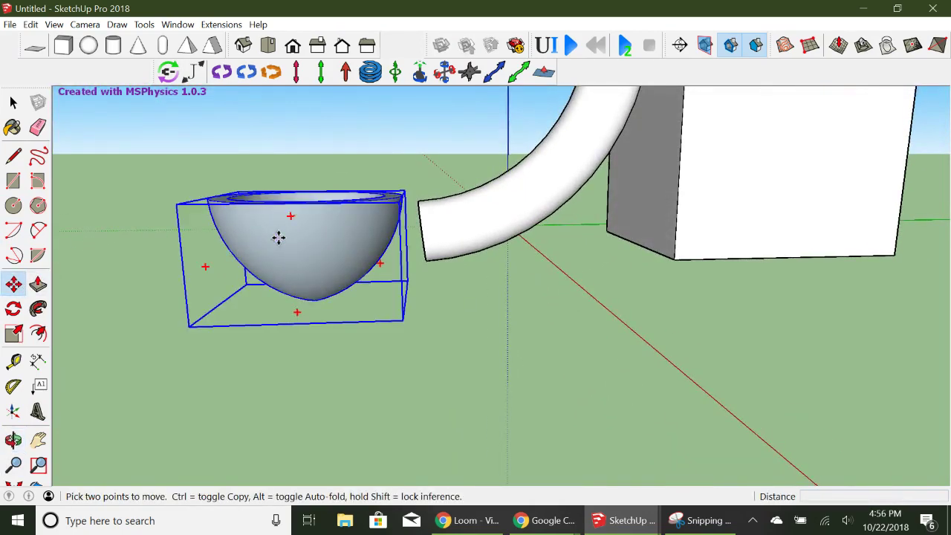
pyautogui.click(276, 238)
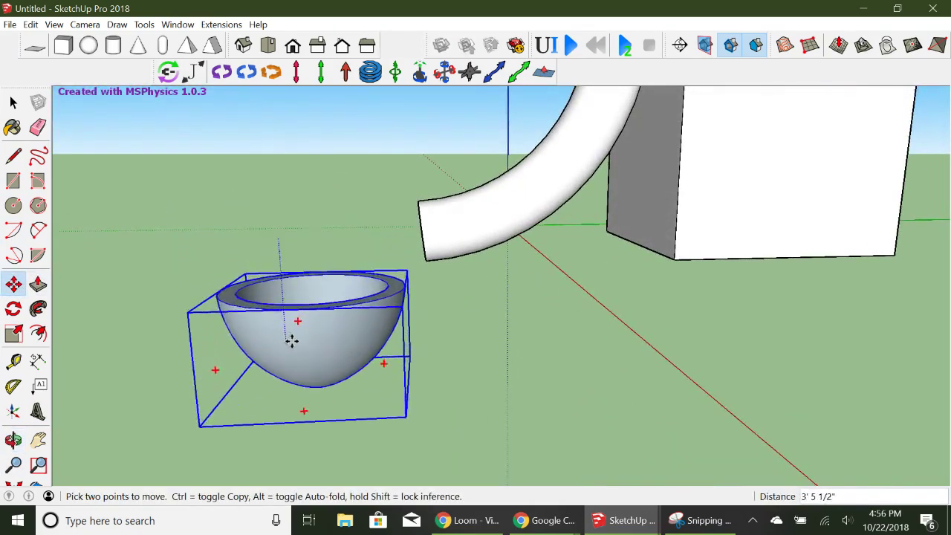
pyautogui.click(291, 341)
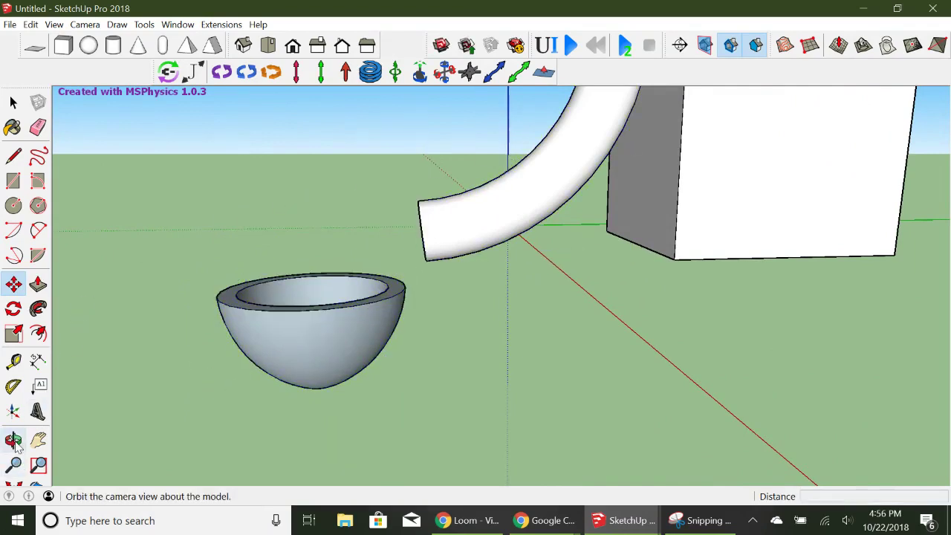
pyautogui.click(14, 440)
pyautogui.click(13, 465)
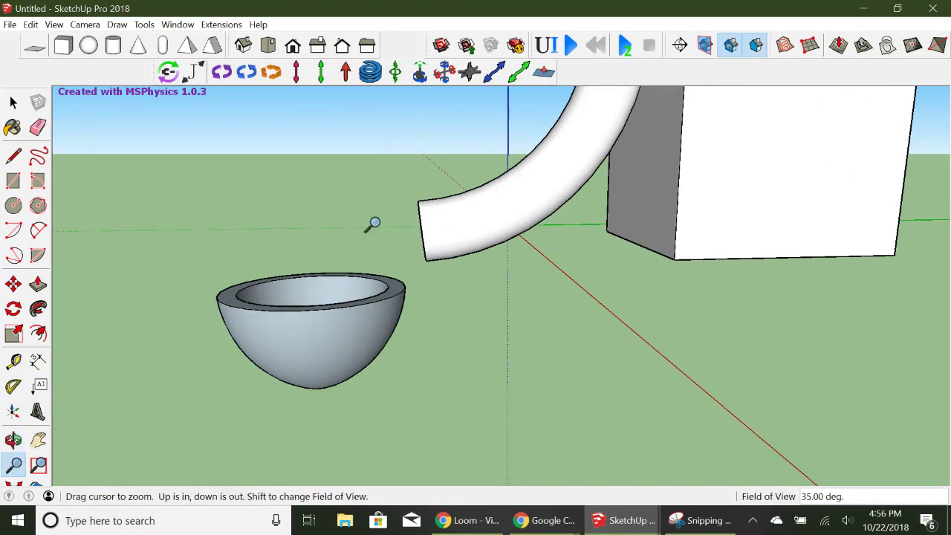
pyautogui.moveTo(373, 223); pyautogui.dragTo(275, 332)
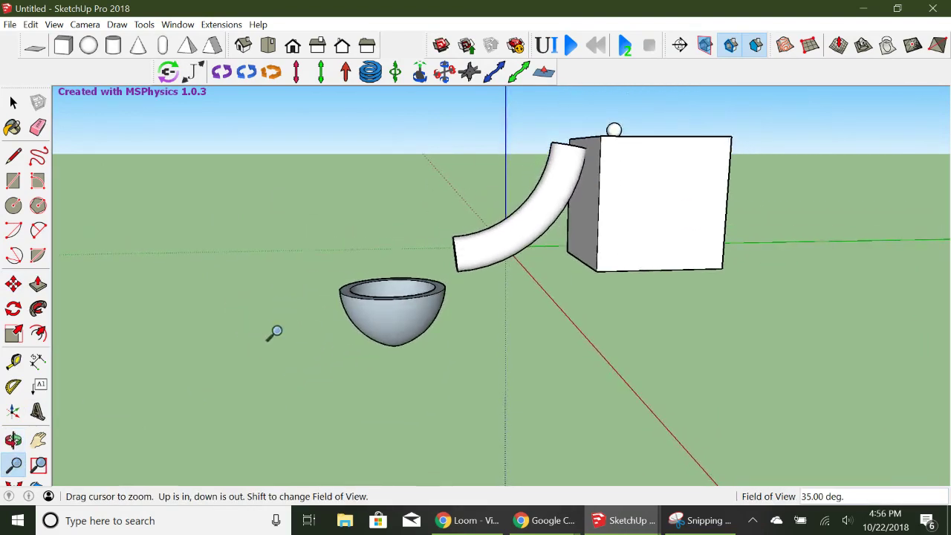
pyautogui.click(571, 45)
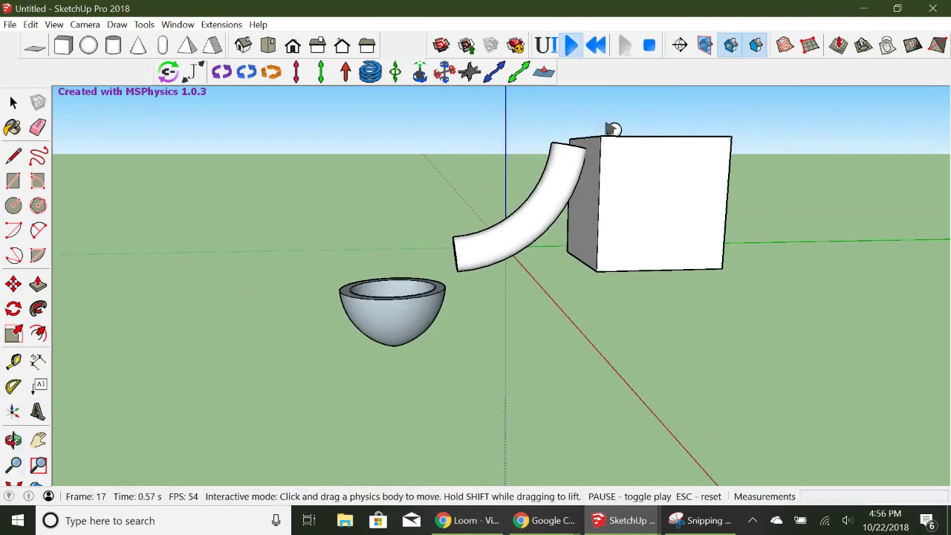
pyautogui.click(13, 440)
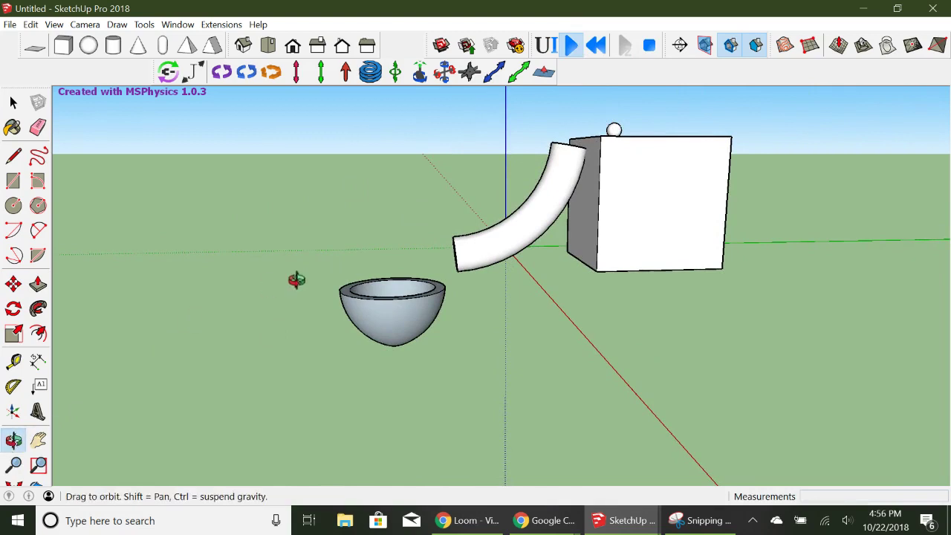
pyautogui.moveTo(297, 279); pyautogui.dragTo(253, 393)
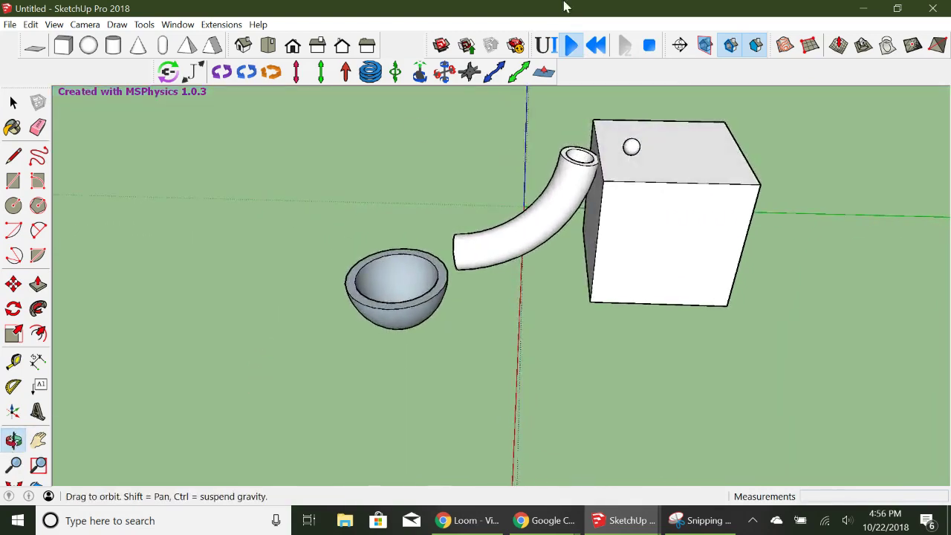
pyautogui.click(596, 45)
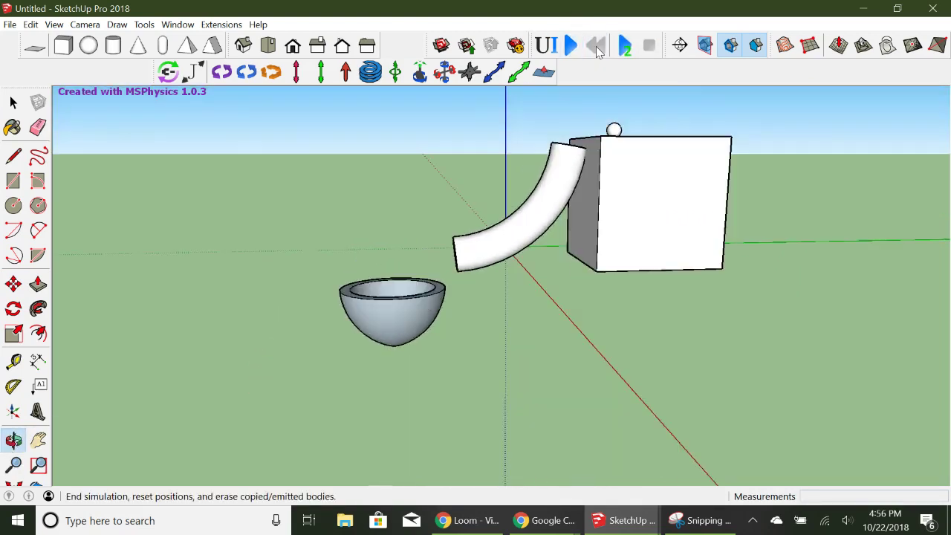
# Step: Run the simulation from a raised view, send the sphere through the tube into the bowl, and reset it
pyautogui.click(14, 440)
pyautogui.moveTo(504, 291); pyautogui.dragTo(441, 421)
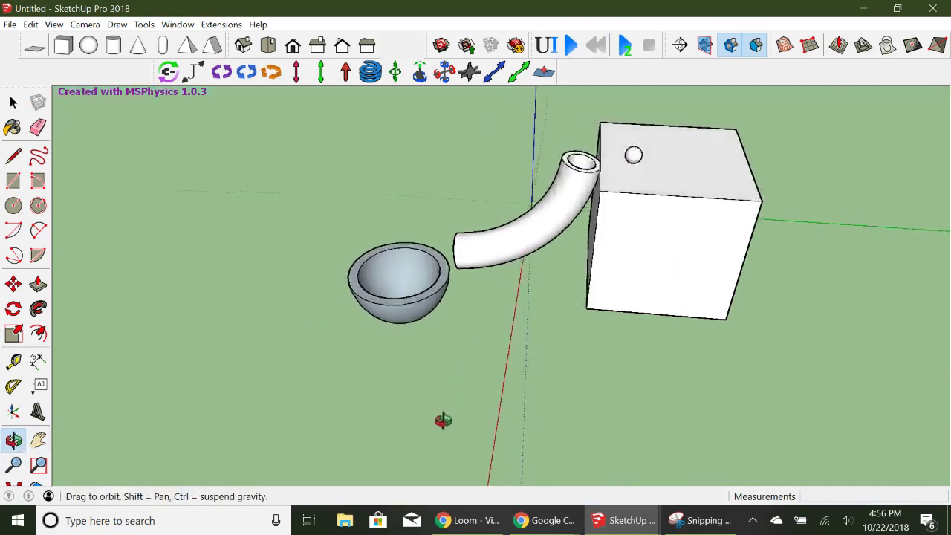
pyautogui.click(570, 45)
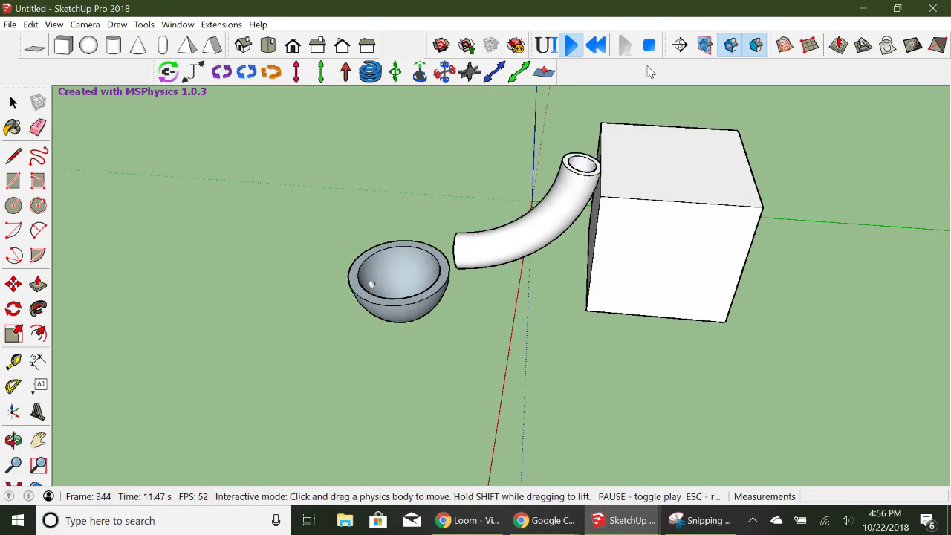
pyautogui.click(602, 53)
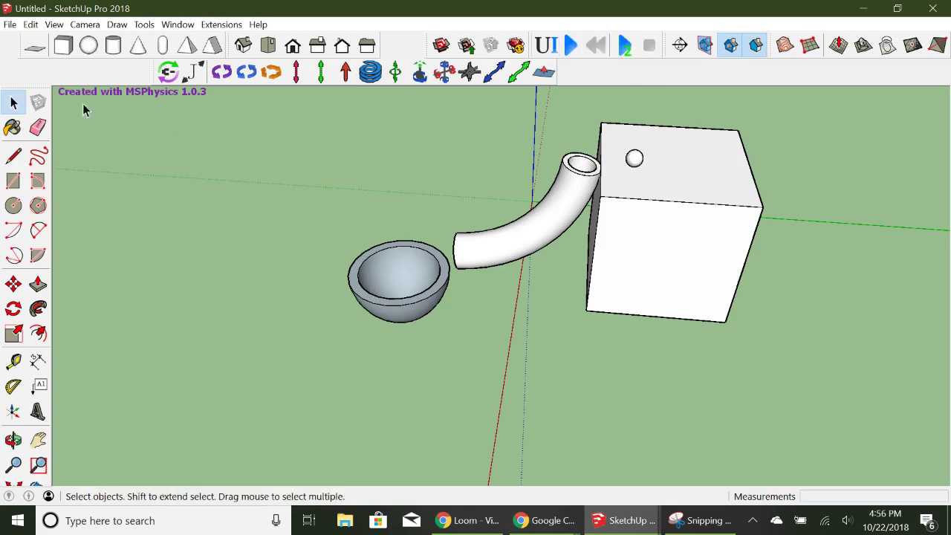
# Step: Open the bowl group for editing and reverse the face of its inner surface
pyautogui.doubleClick(384, 268)
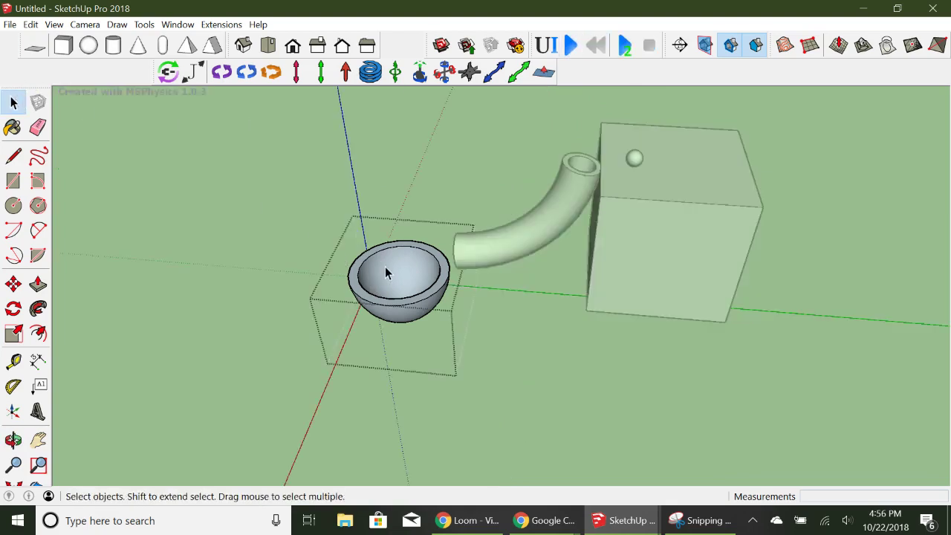
pyautogui.click(385, 267)
pyautogui.rightClick(384, 266)
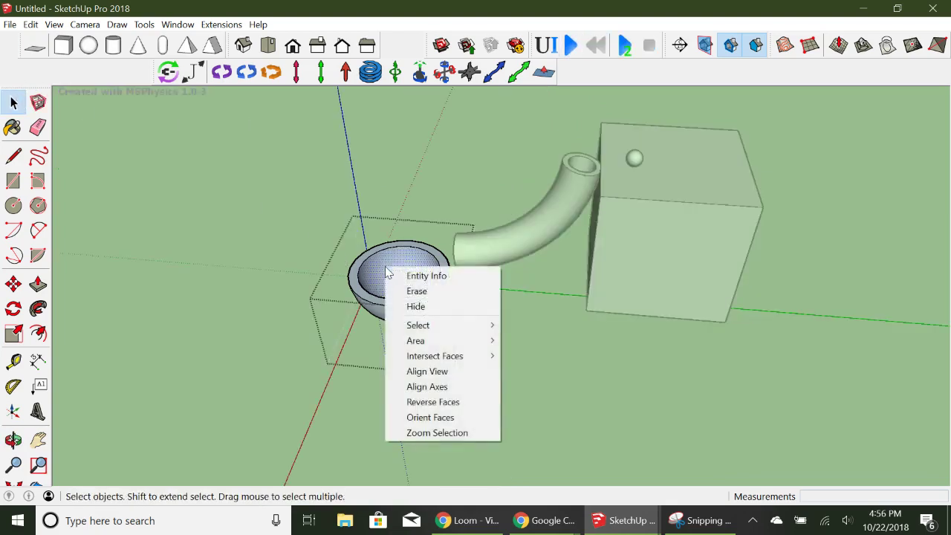
pyautogui.click(446, 403)
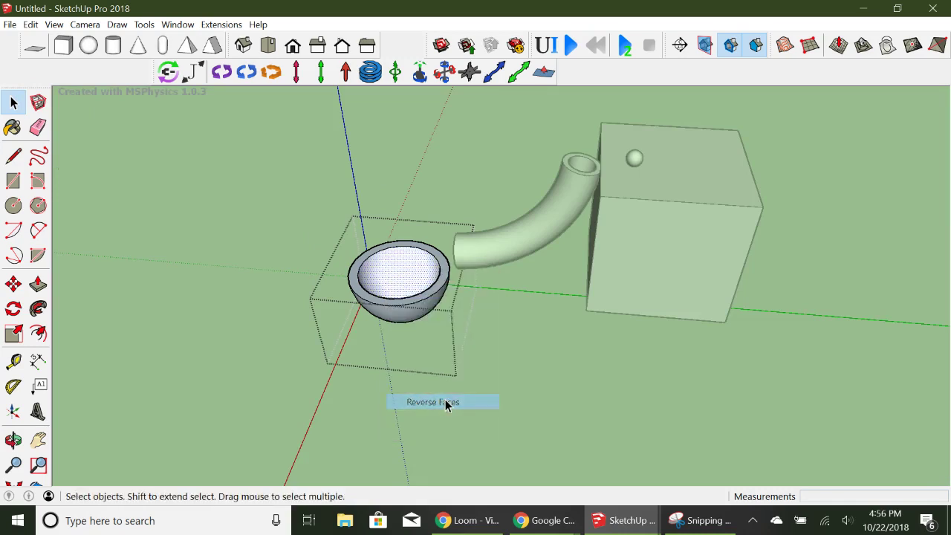
pyautogui.rightClick(401, 275)
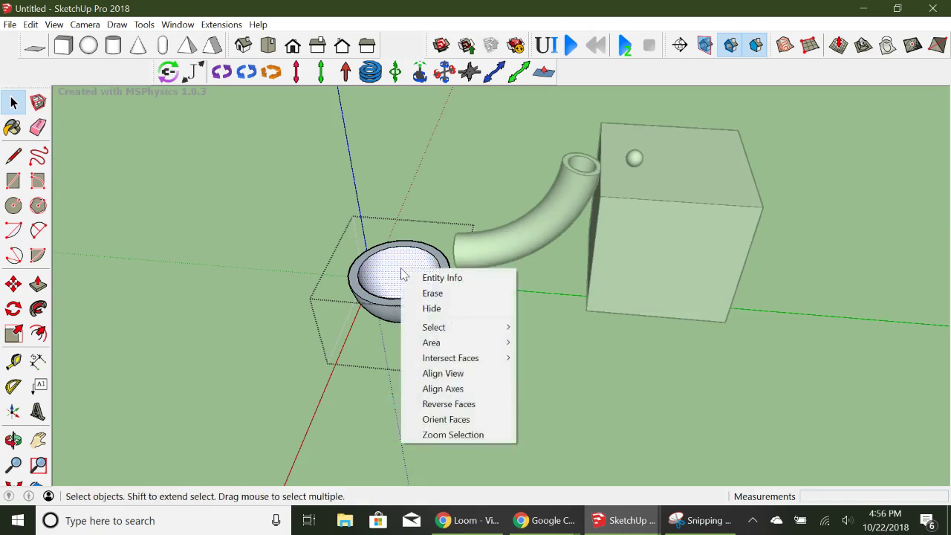
pyautogui.click(446, 376)
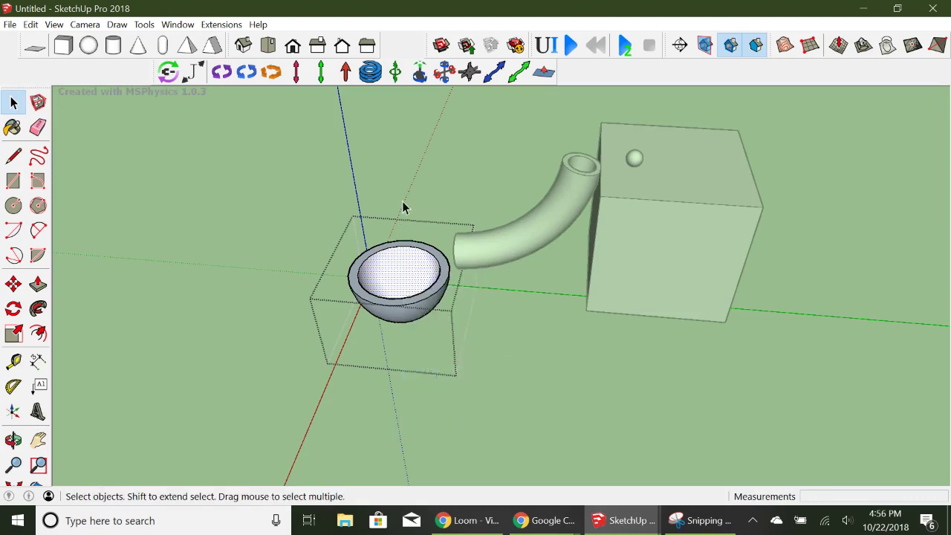
# Step: Reopen the bowl group and reverse the flat ring face on its rim
pyautogui.click(385, 285)
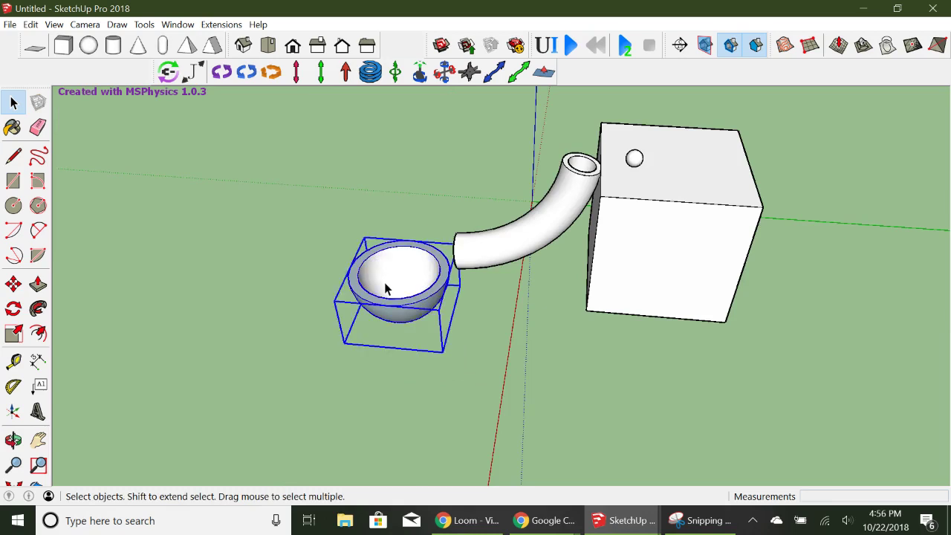
pyautogui.doubleClick(385, 288)
pyautogui.click(384, 286)
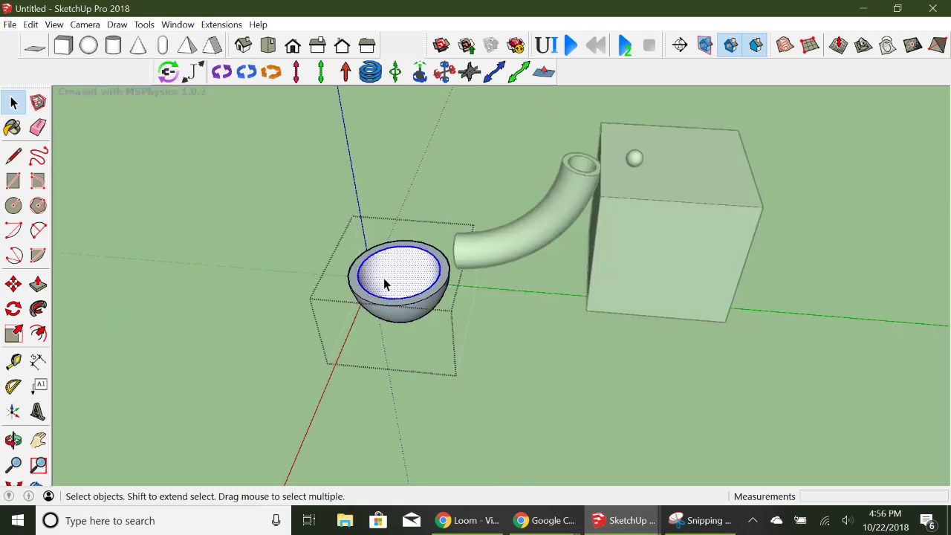
pyautogui.press('Delete')
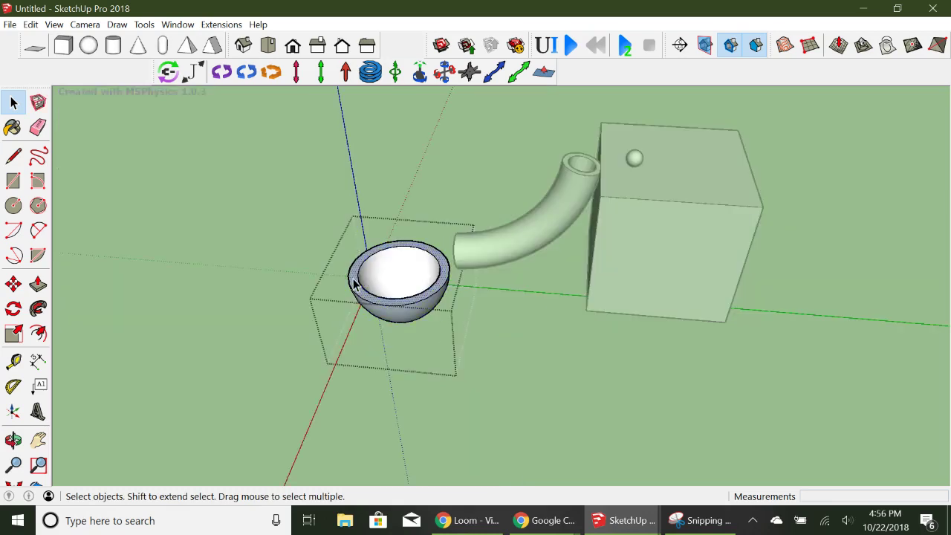
pyautogui.rightClick(353, 283)
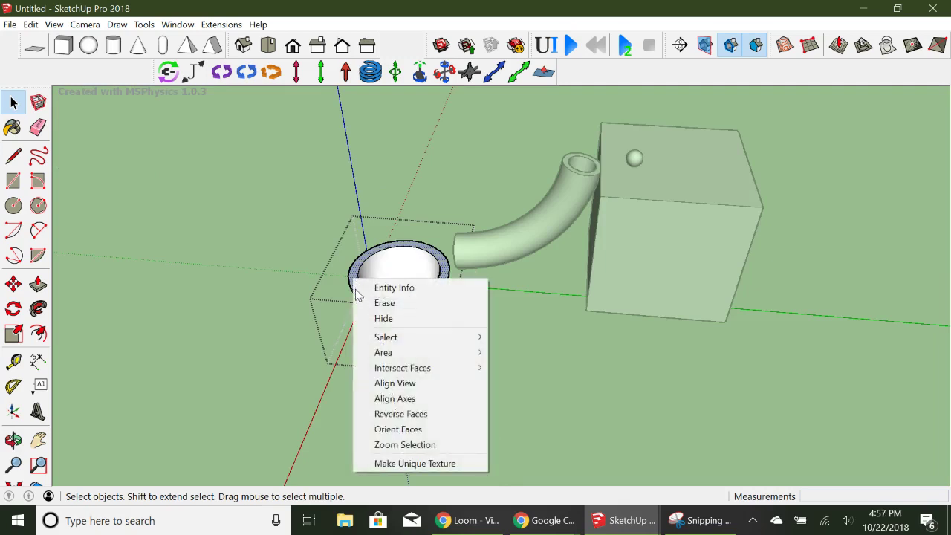
pyautogui.click(398, 413)
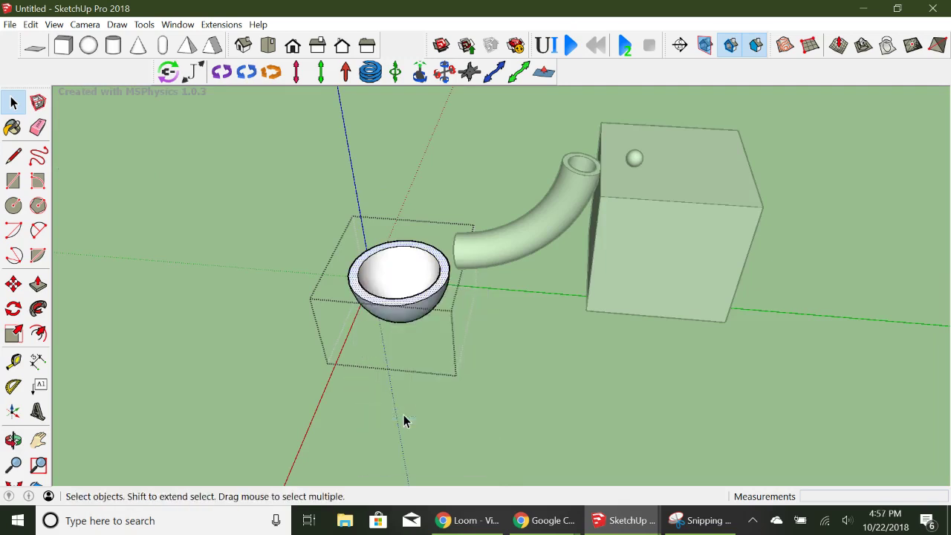
# Step: Reverse the bowl's outer surface face and close the group
pyautogui.click(404, 321)
pyautogui.rightClick(404, 320)
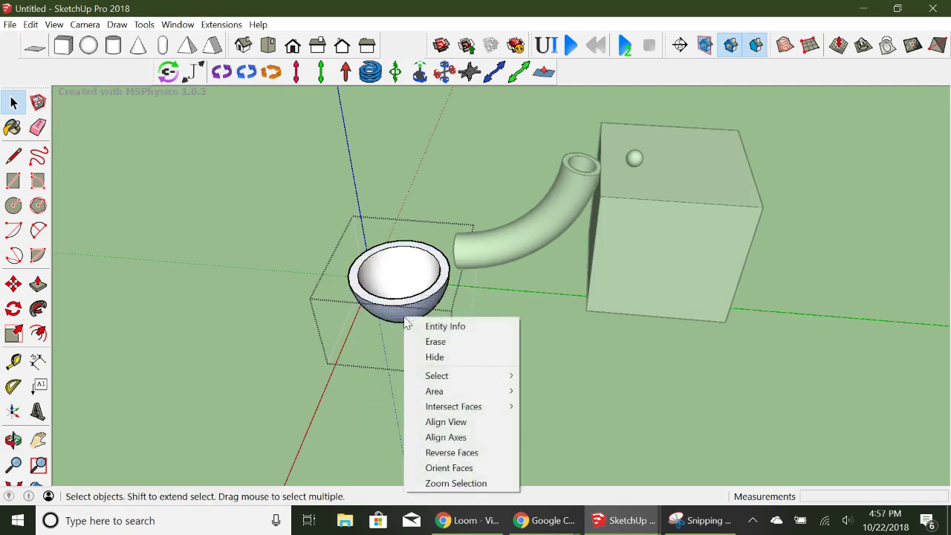
pyautogui.click(456, 453)
pyautogui.click(244, 306)
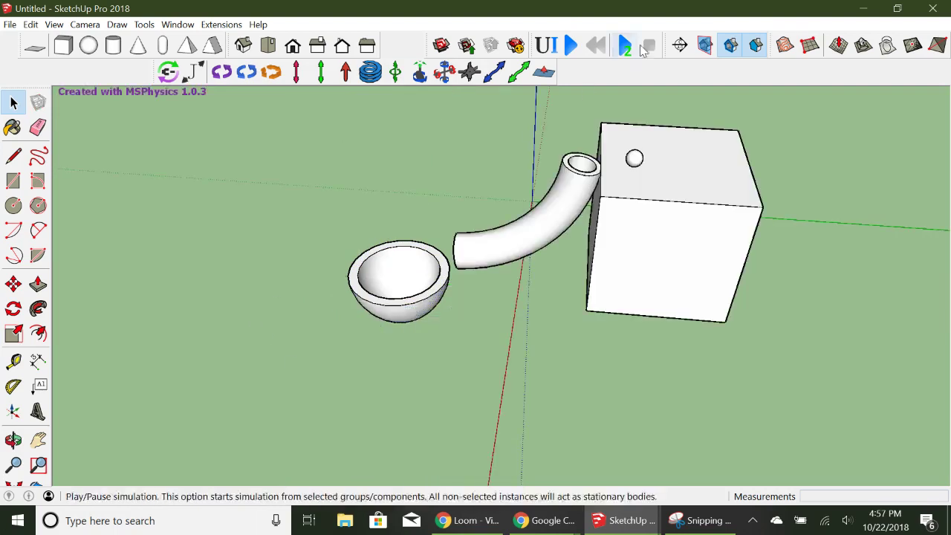
# Step: Run the simulation, pull the sphere off the box into the tube so it rolls into the bowl, and reset it
pyautogui.click(571, 46)
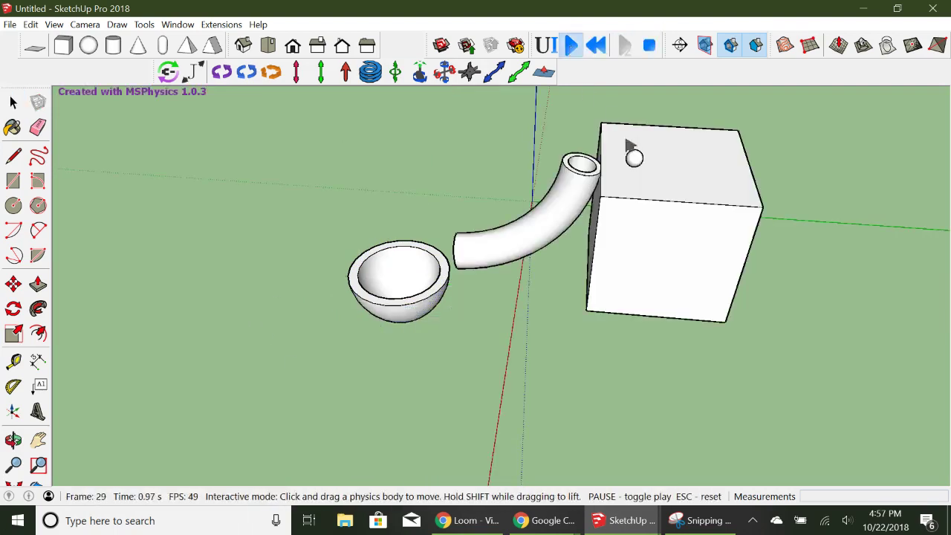
pyautogui.moveTo(634, 160); pyautogui.dragTo(593, 158)
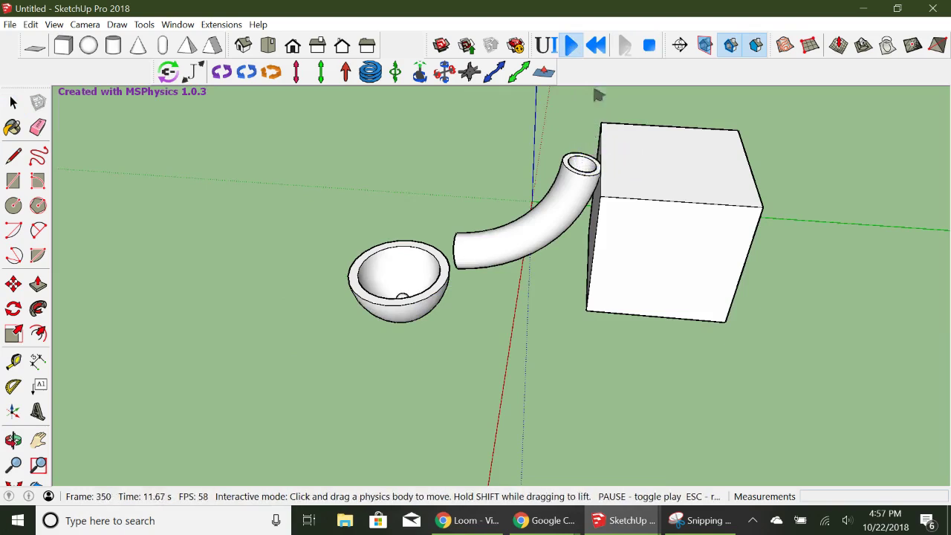
pyautogui.click(596, 45)
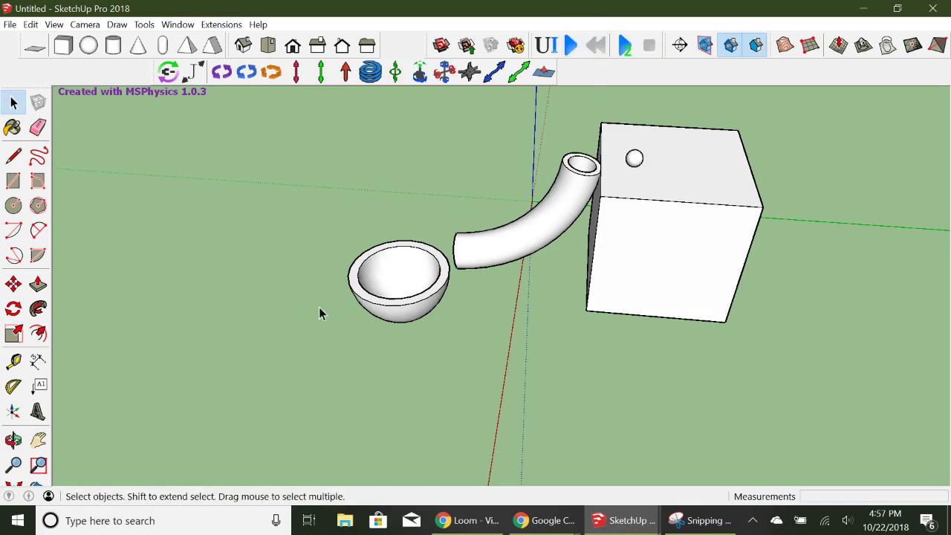